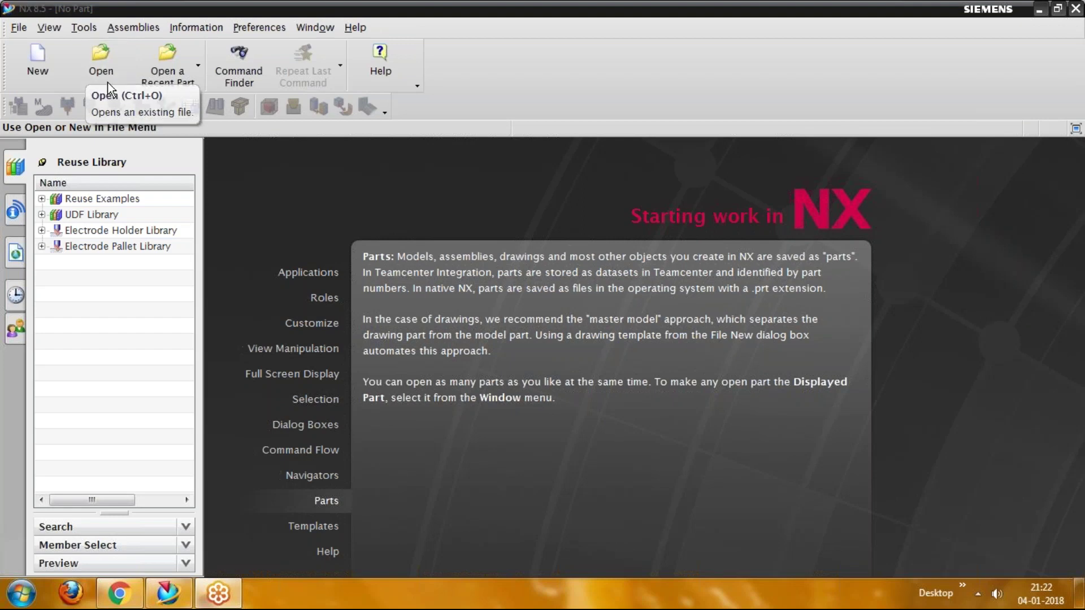
Step: Open Bottle cap.prt from the My Documents folder
left_click(103, 70)
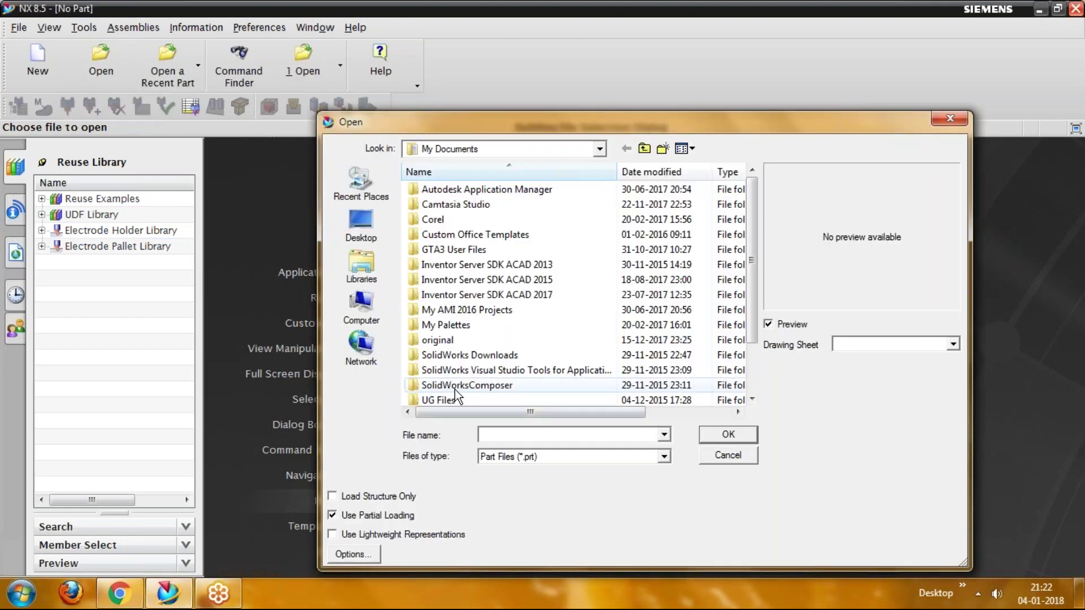
scroll(455, 389, "down", 2)
left_click(442, 389)
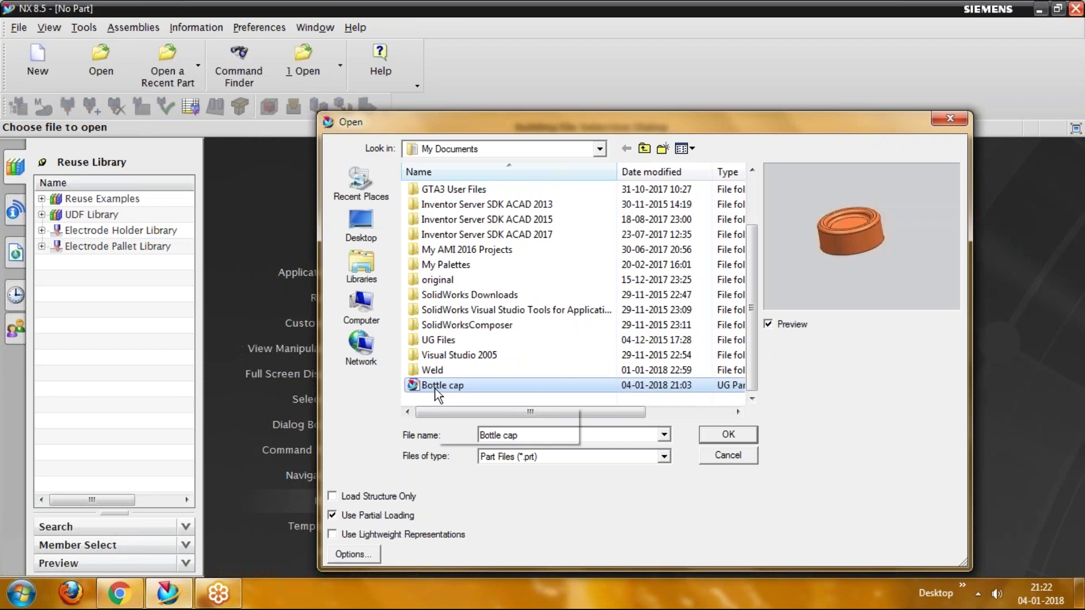
left_click(707, 439)
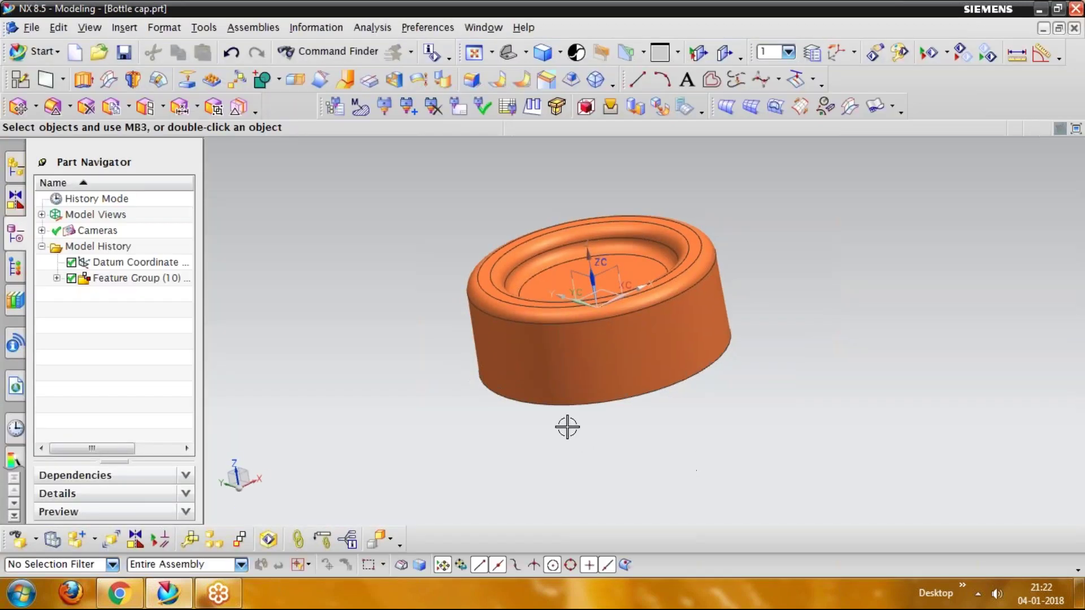
Step: Expand Feature Group (10) to show Sketch (1) through Shell (8), and select Sketch (1)
middle_click_drag(475, 432, 520, 430)
left_click(56, 278)
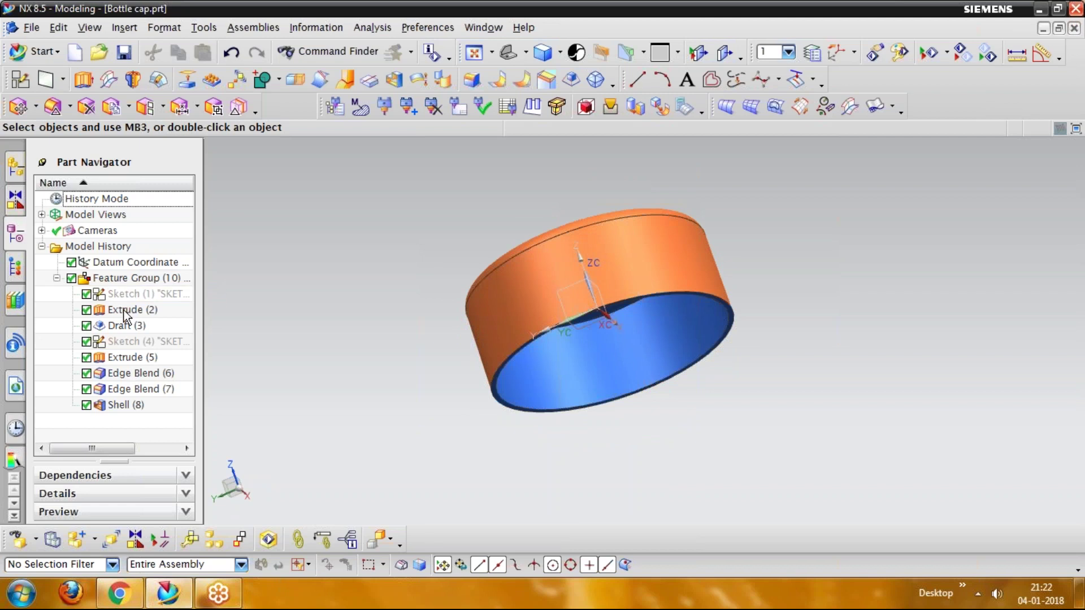
mouse_move(346, 336)
middle_mouse_down()
mouse_move(366, 346)
mouse_move(353, 339)
mouse_move(325, 390)
middle_mouse_up()
left_click(132, 295)
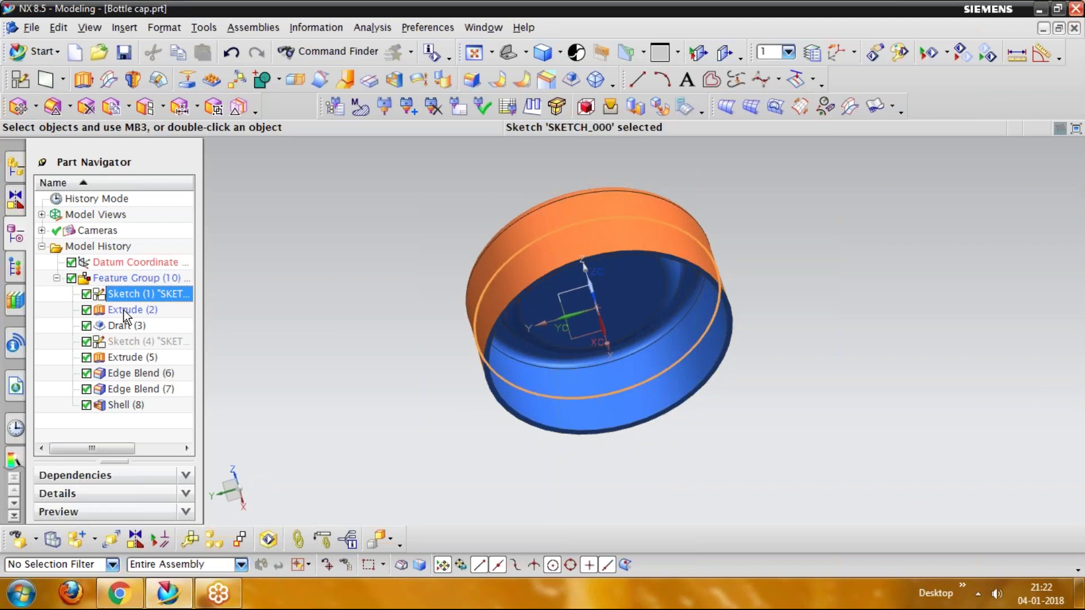
Step: Roll the cap's history back to Extrude (2), then forward to Draft (3)
right_click(125, 310)
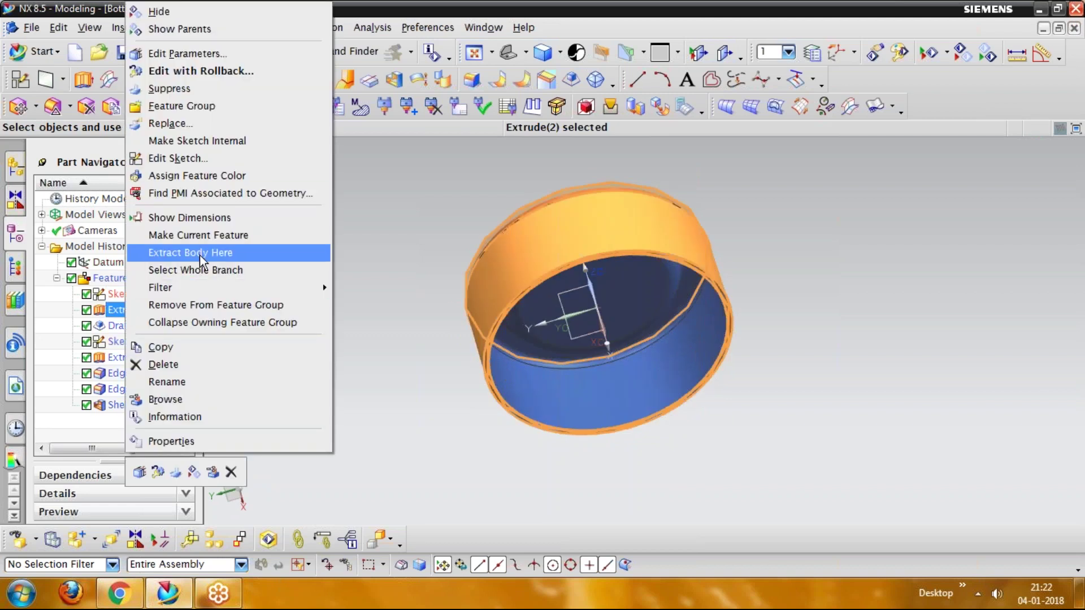
left_click(198, 235)
key("Return")
middle_click_drag(497, 343, 398, 353)
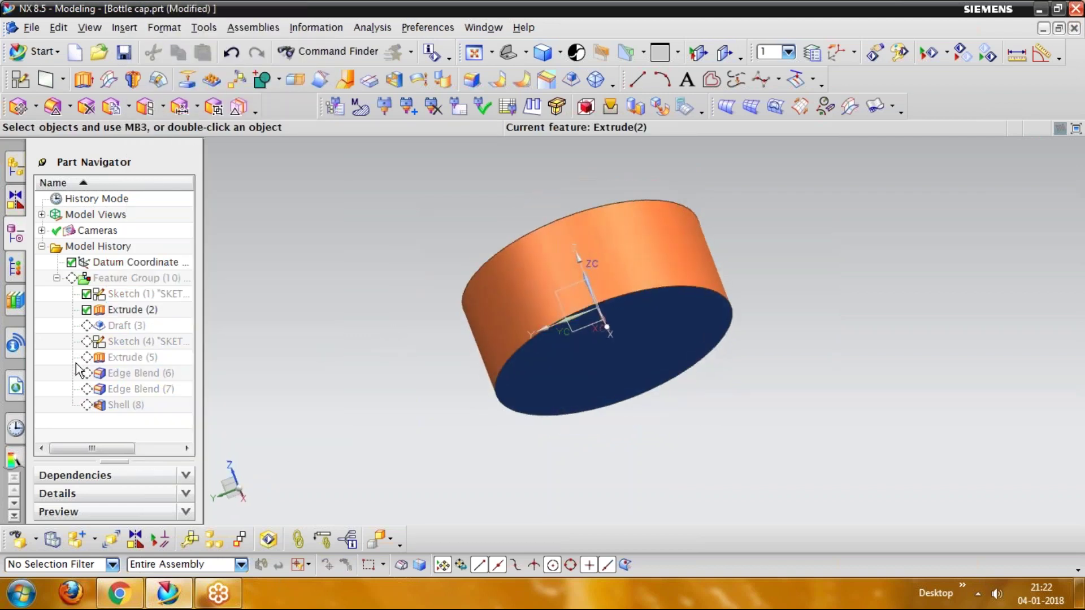
right_click(124, 326)
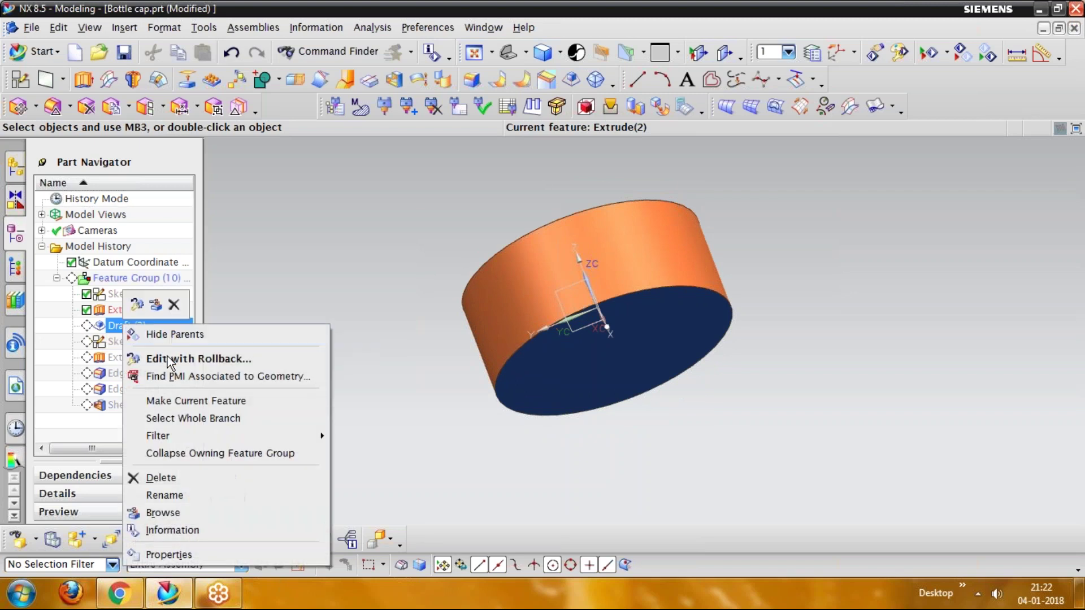
left_click(180, 402)
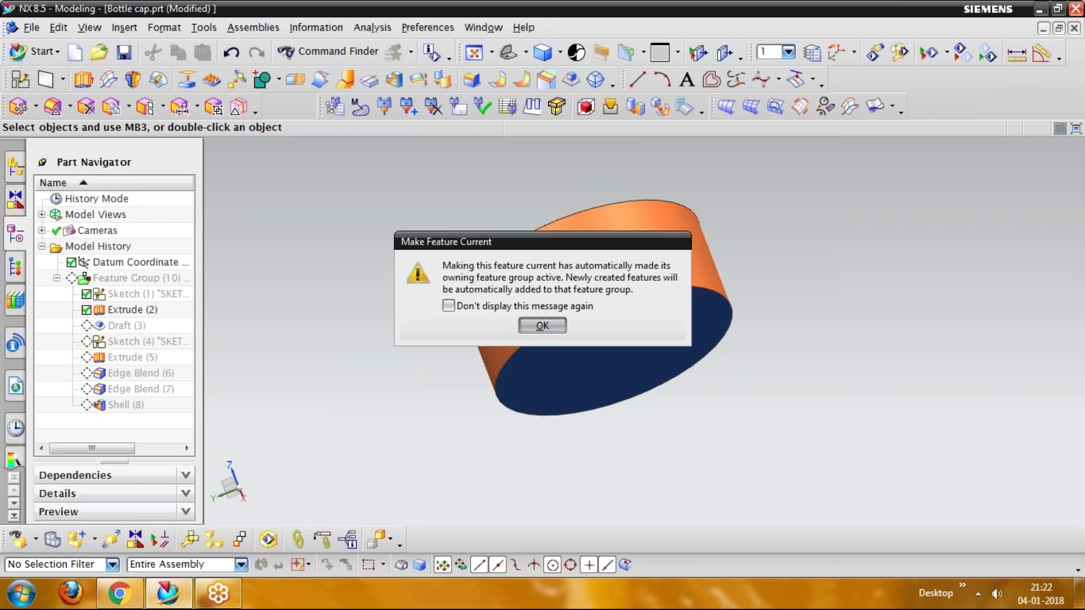
key("Return")
mouse_move(366, 354)
middle_mouse_down()
mouse_move(380, 380)
mouse_move(369, 351)
mouse_move(373, 364)
middle_mouse_up()
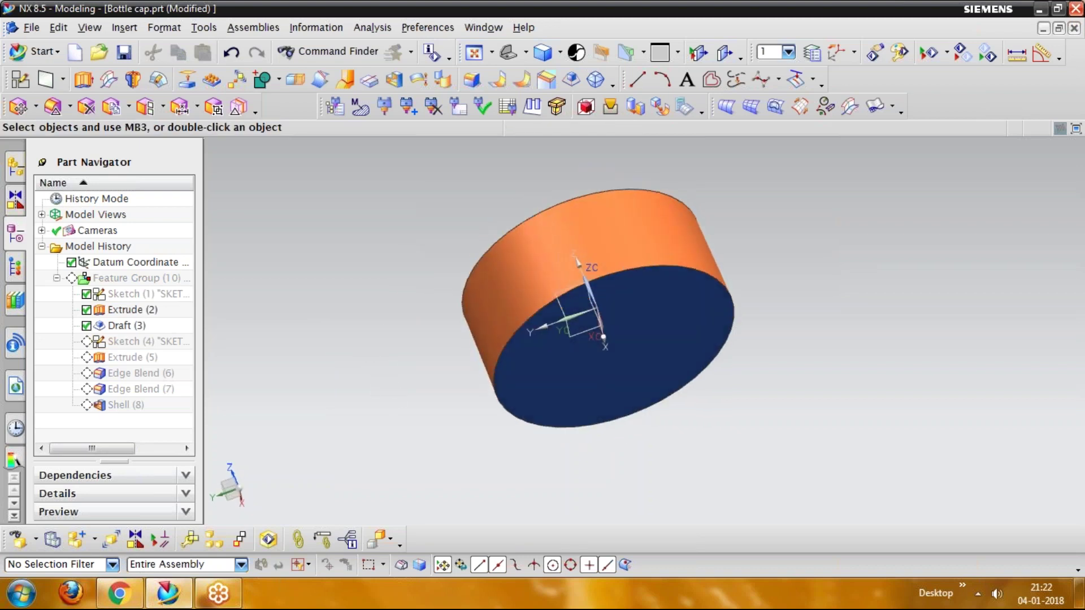
Step: Make Extrude (5) the current feature so the recessed opening shows without blends
right_click(130, 358)
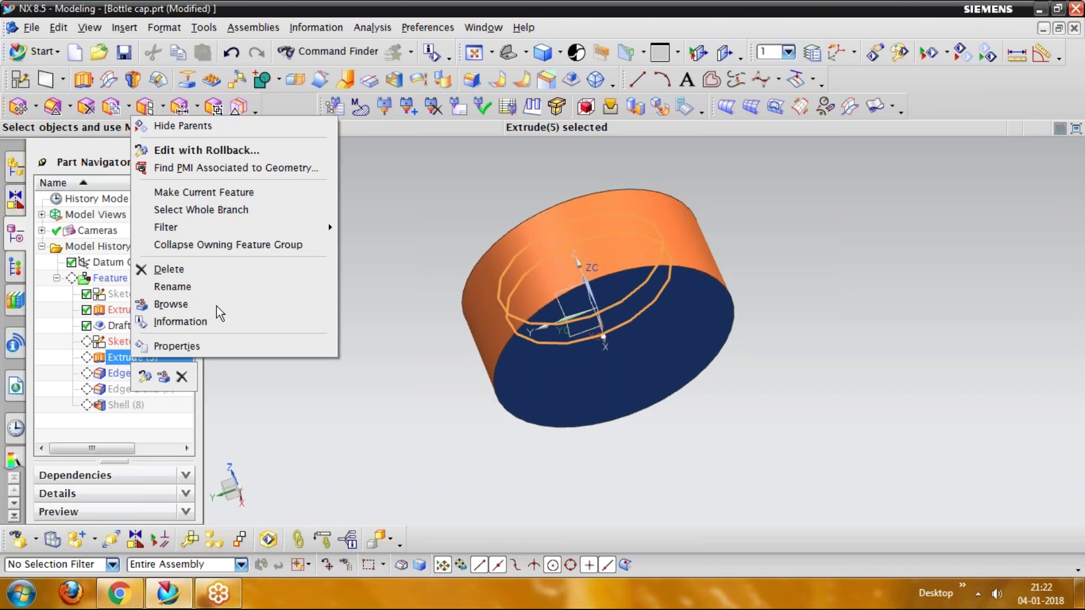
left_click(186, 195)
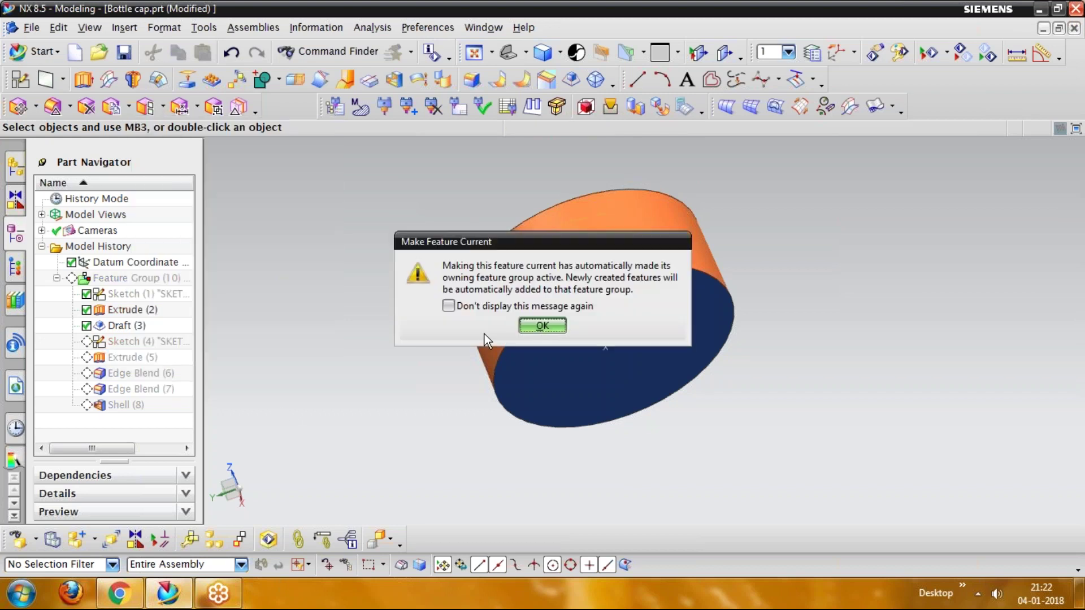
left_click(542, 327)
middle_click_drag(361, 303, 389, 344)
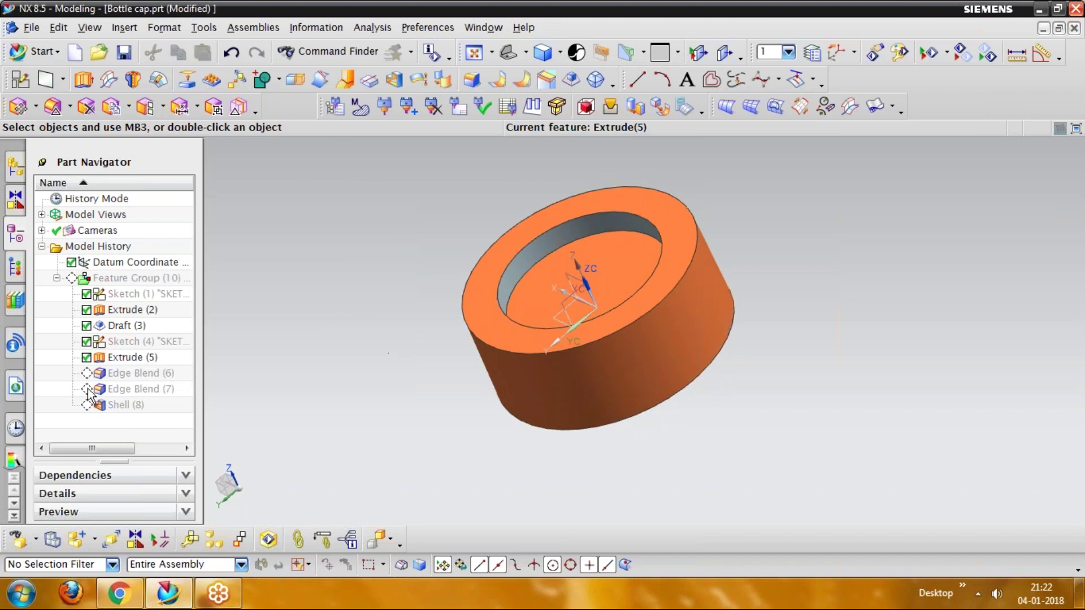
left_click(134, 372)
Step: Review Edge Blend (6) and Edge Blend (7) with rollback, accepting both 2.5 mm blends
right_click(134, 376)
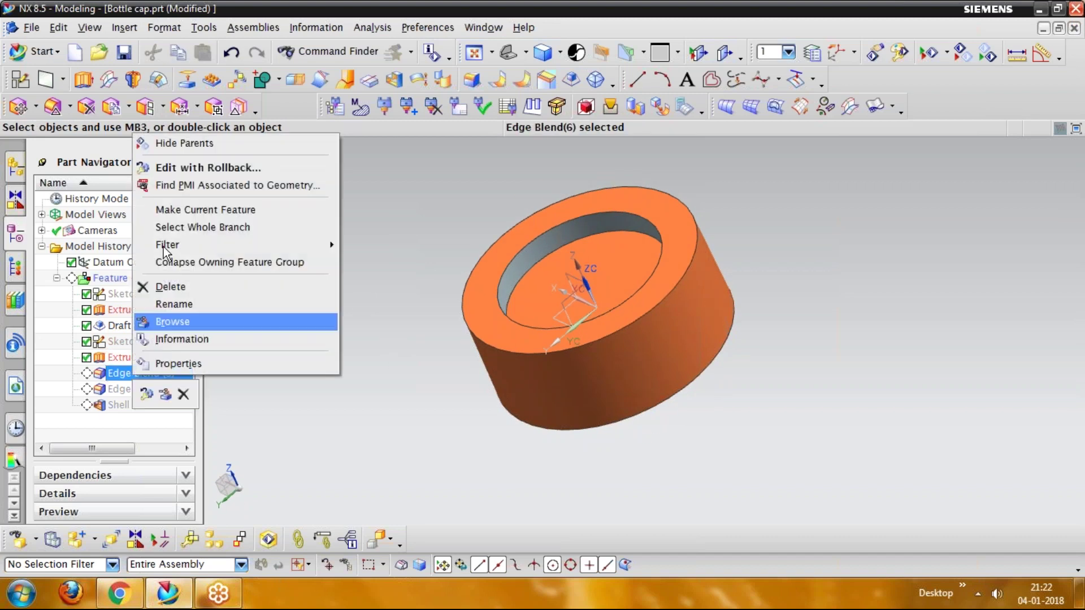
left_click(182, 168)
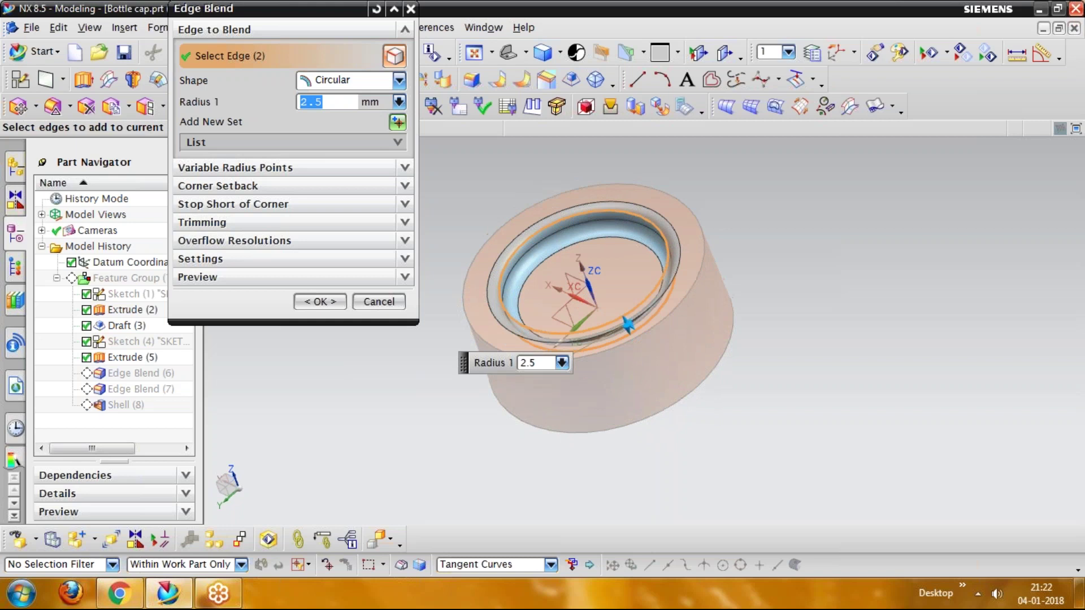
left_click(320, 302)
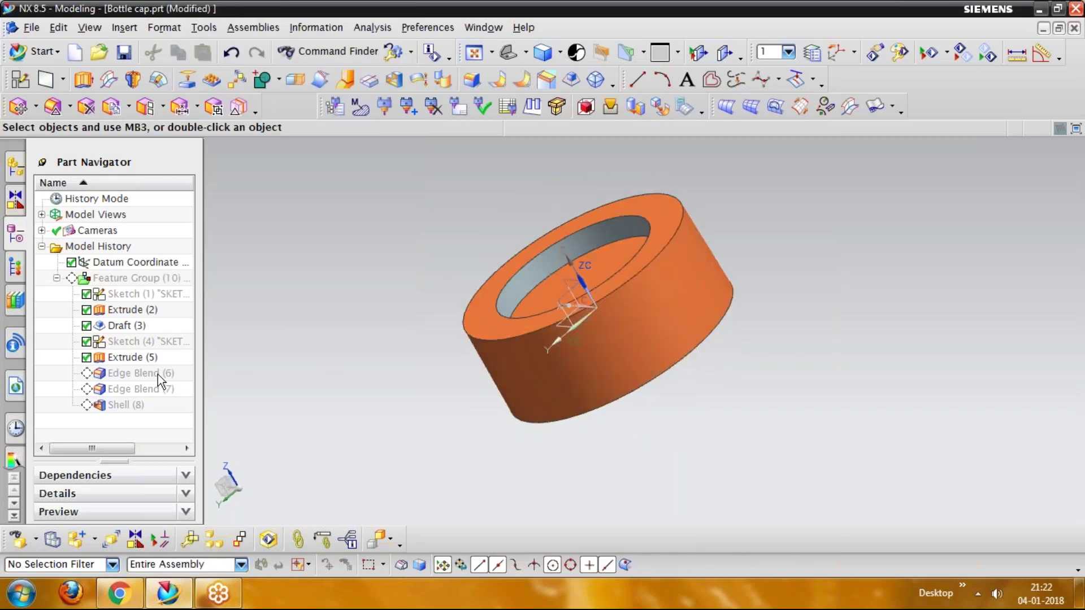
right_click(129, 391)
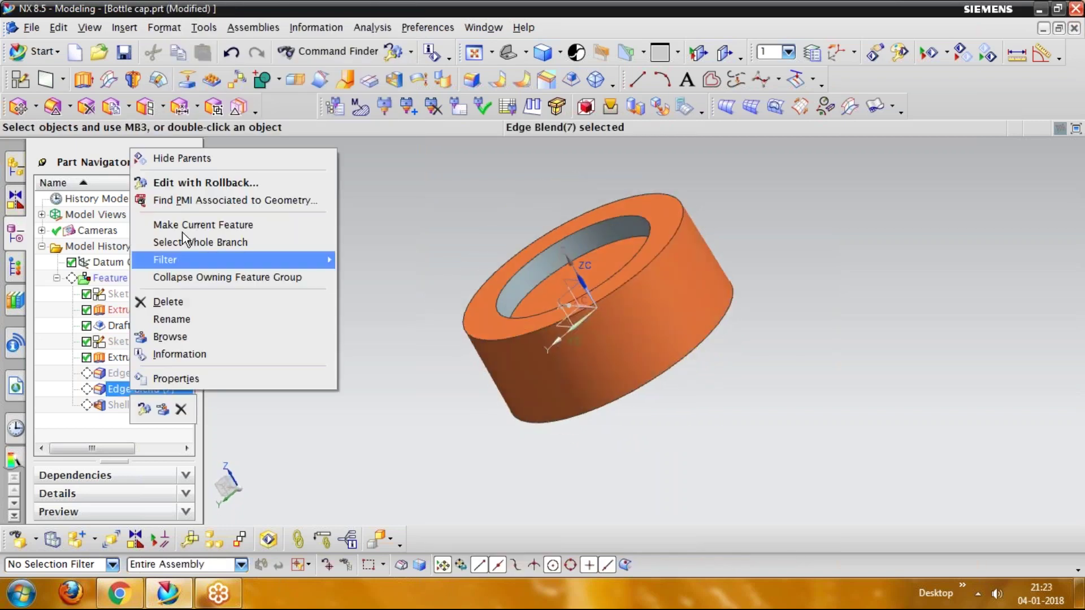
left_click(179, 188)
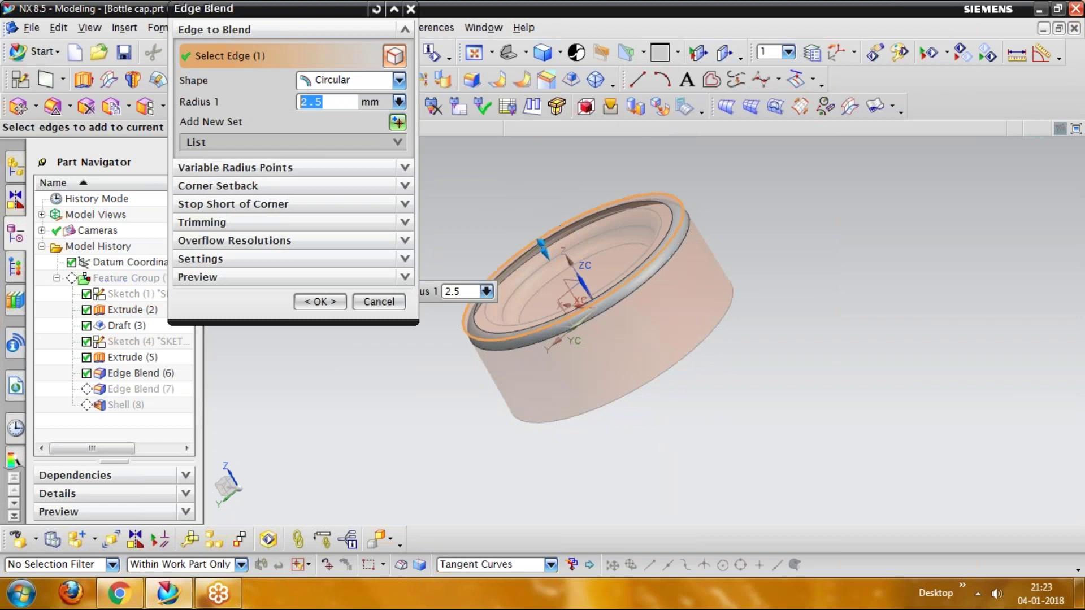
middle_click(326, 359)
Step: Make Shell (8) current again to restore the full cap, and collapse the model history
right_click(127, 404)
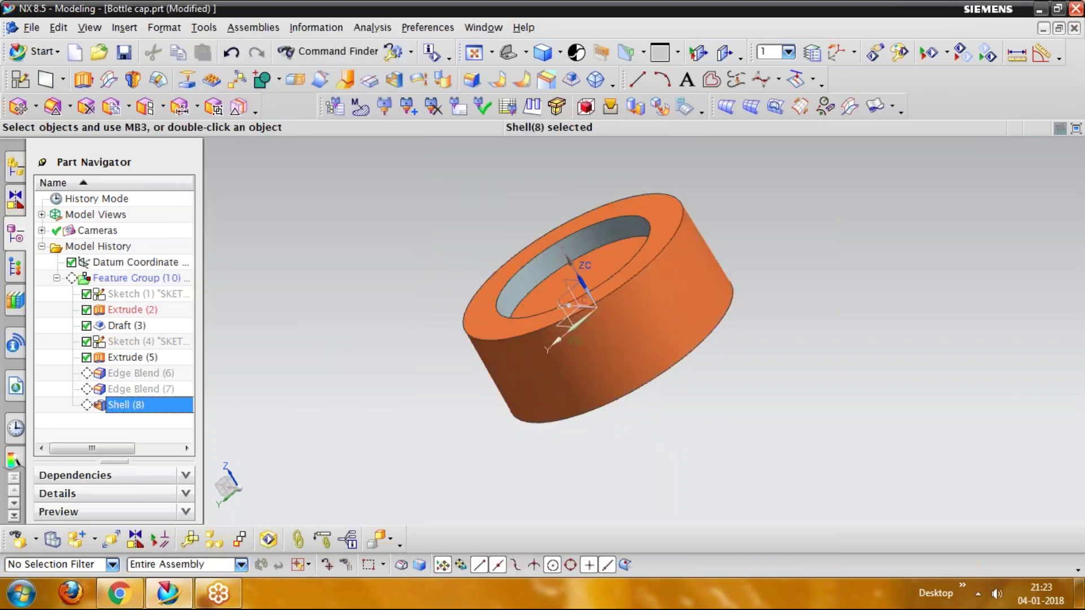
left_click(188, 242)
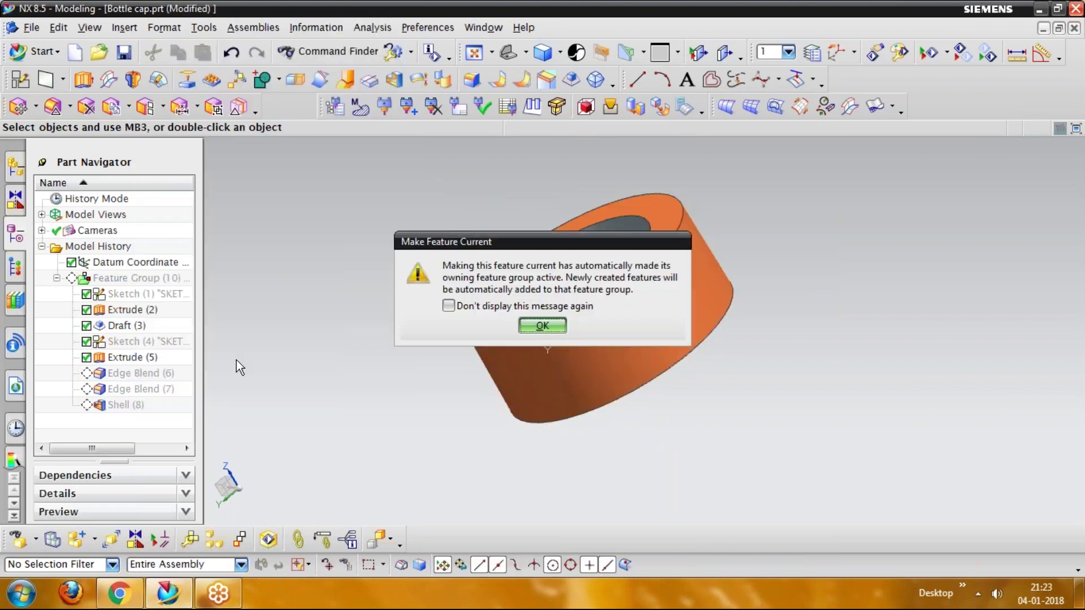
left_click(542, 325)
middle_click_drag(358, 342, 281, 208)
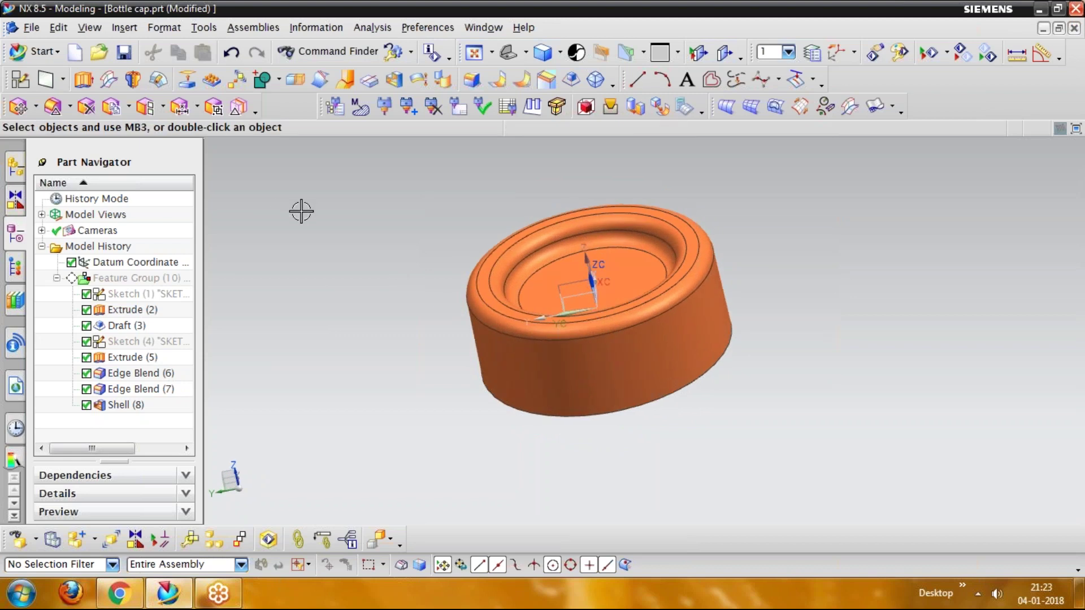
left_click(41, 247)
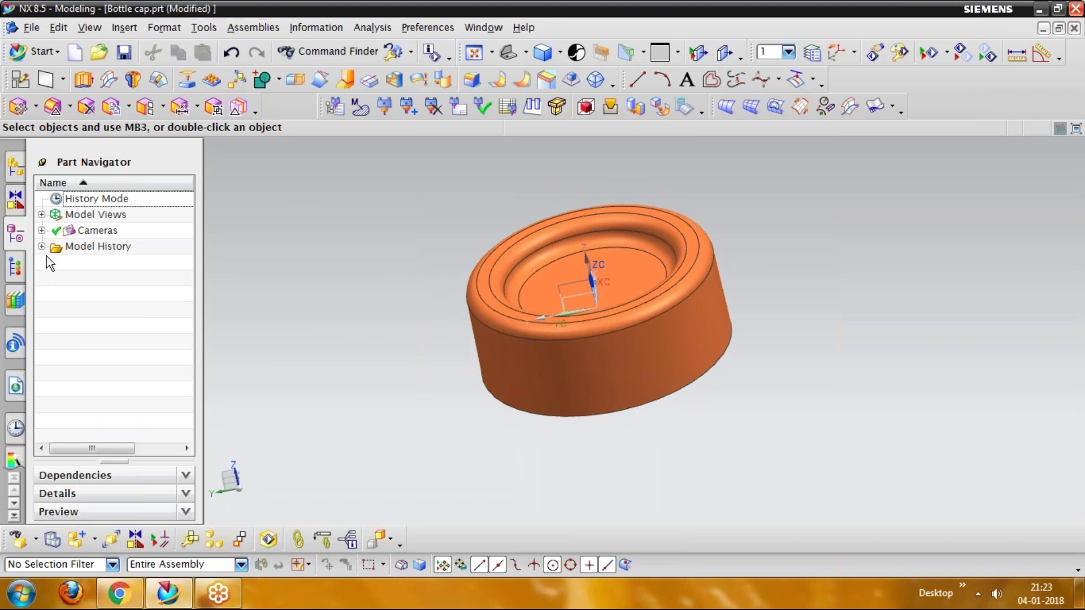
Step: Assign the library ABS material to the cap's solid body
left_click(204, 27)
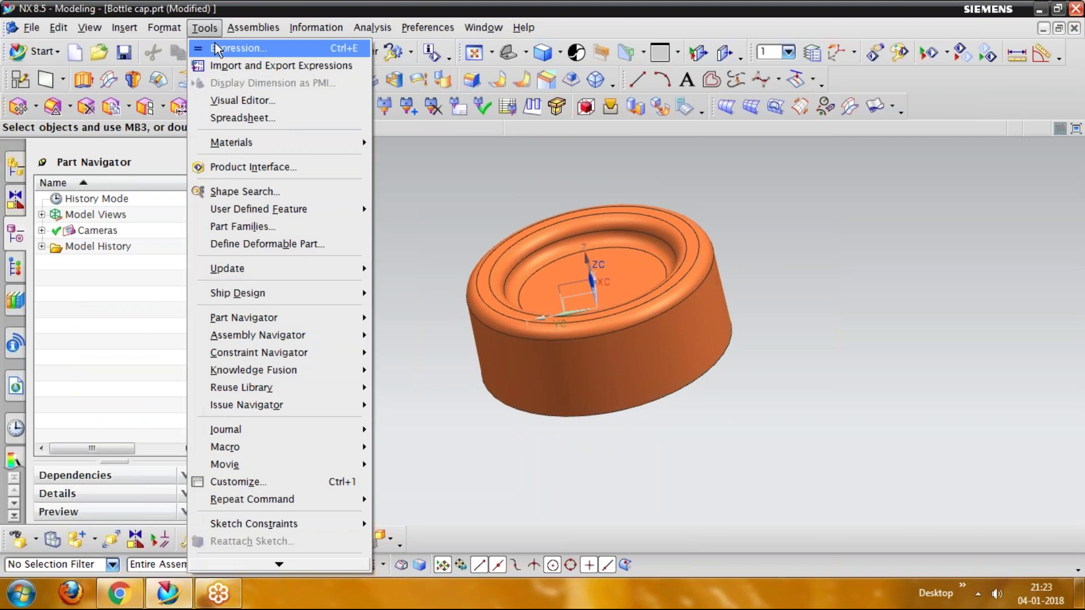
mouse_move(246, 147)
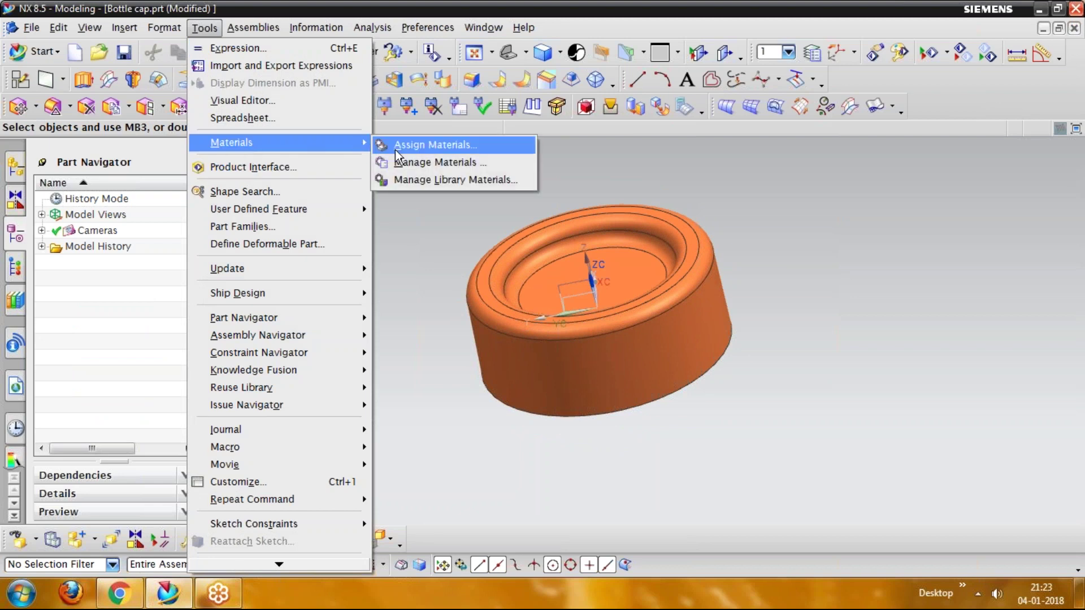
left_click(410, 151)
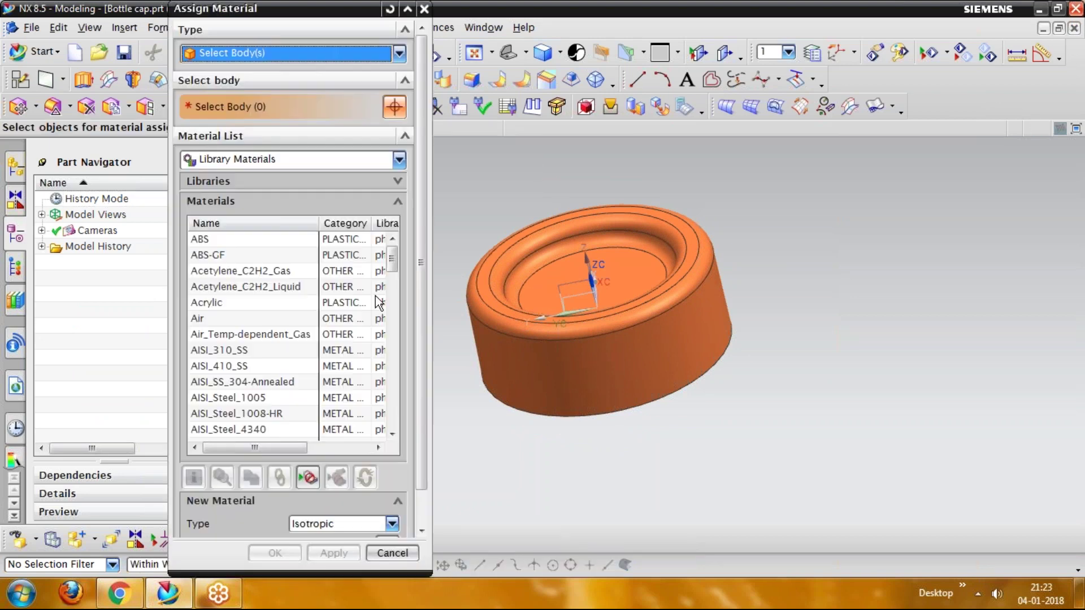
left_click(212, 240)
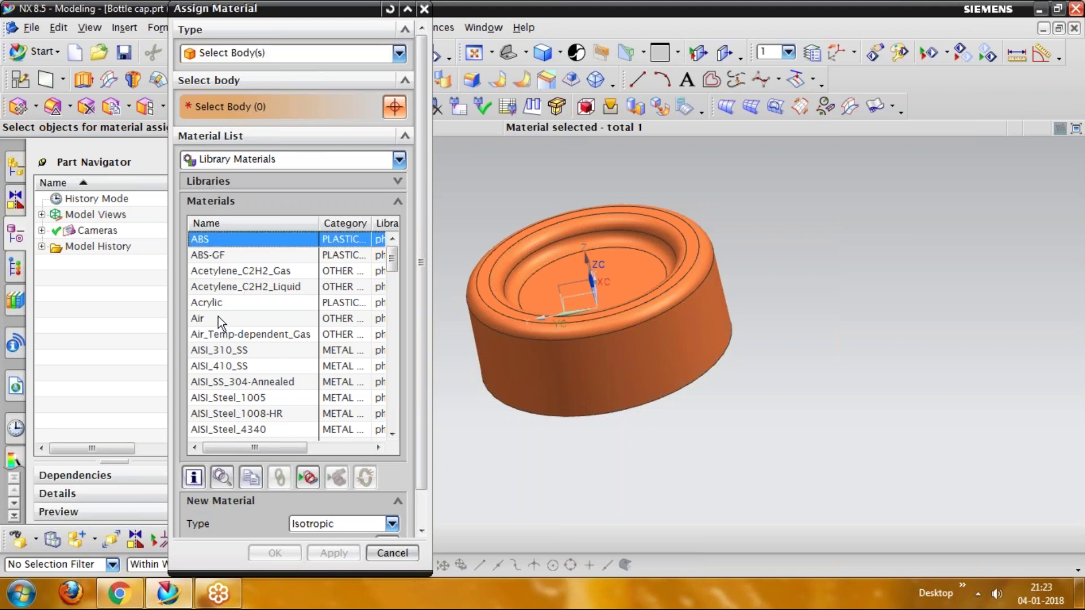
scroll(224, 364, "down", 5)
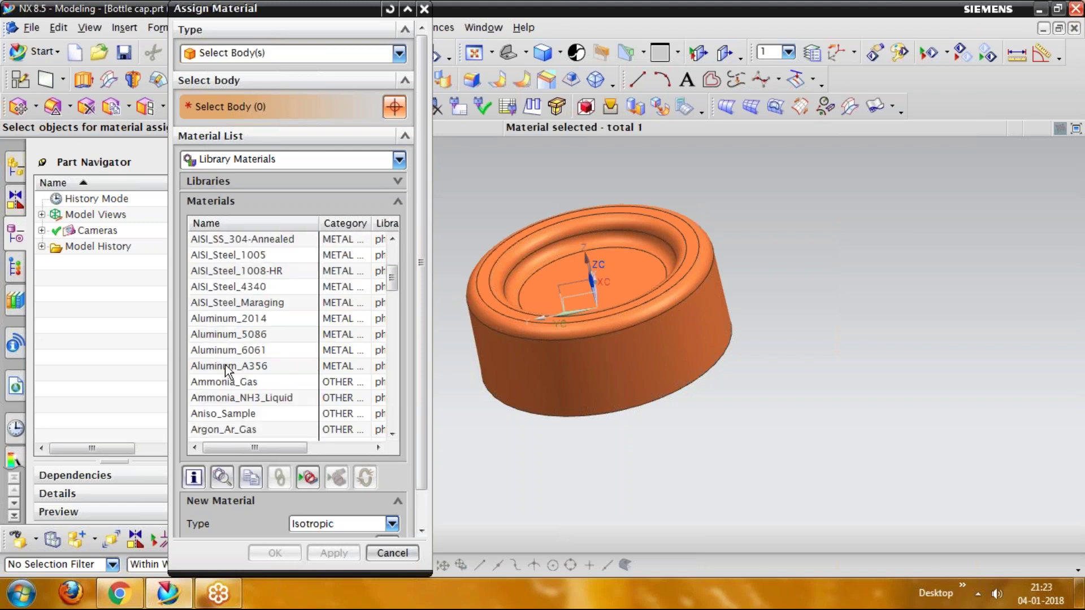
scroll(221, 365, "up", 5)
left_click(221, 365)
left_click(207, 239)
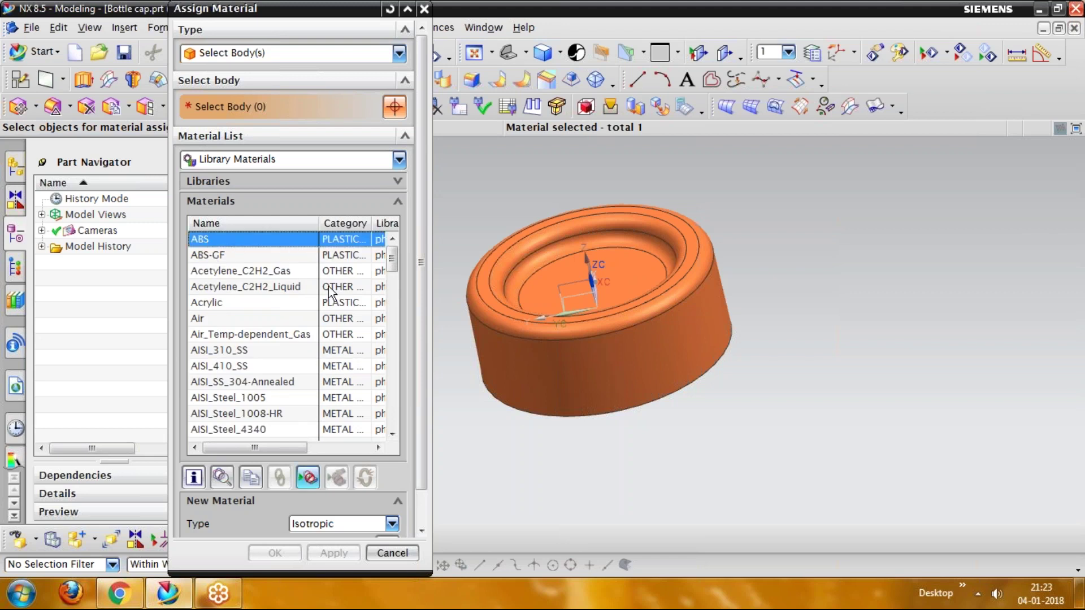
left_click(514, 320)
left_click(280, 554)
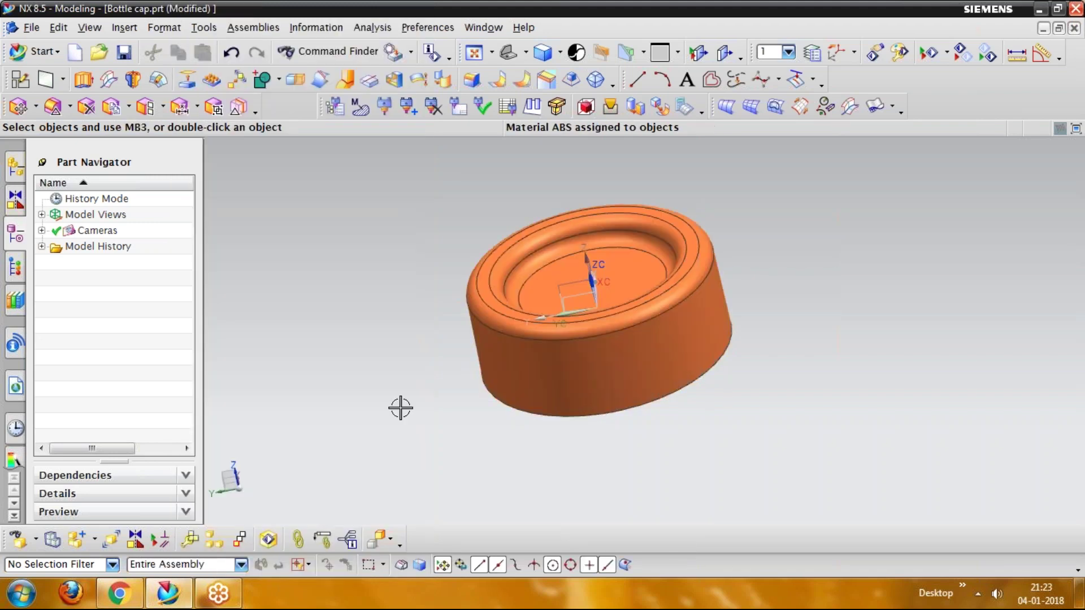
middle_click_drag(401, 408, 453, 397)
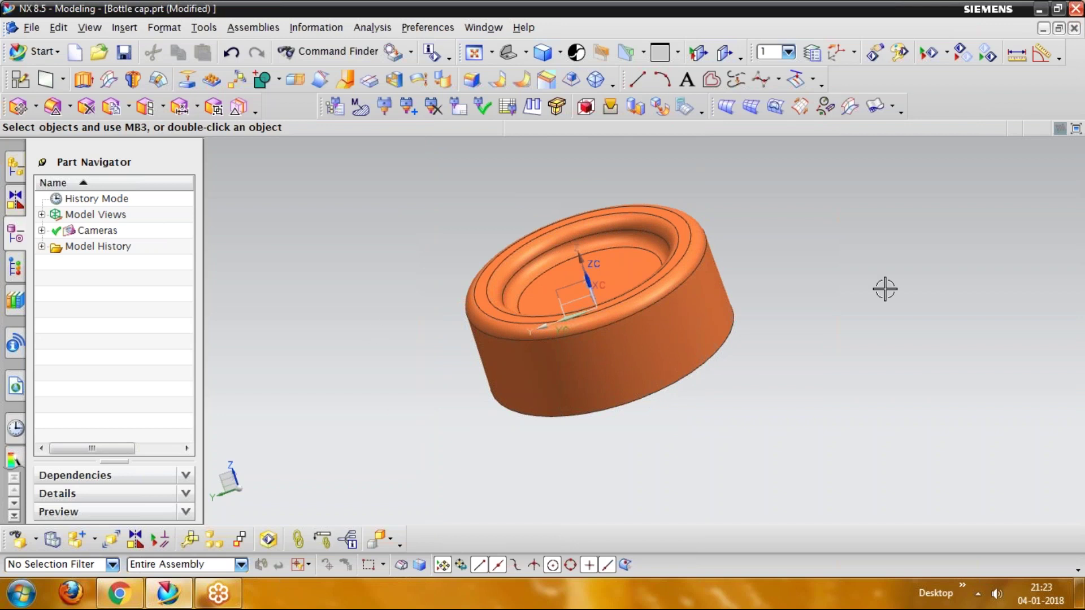
scroll(735, 350, "up", 1)
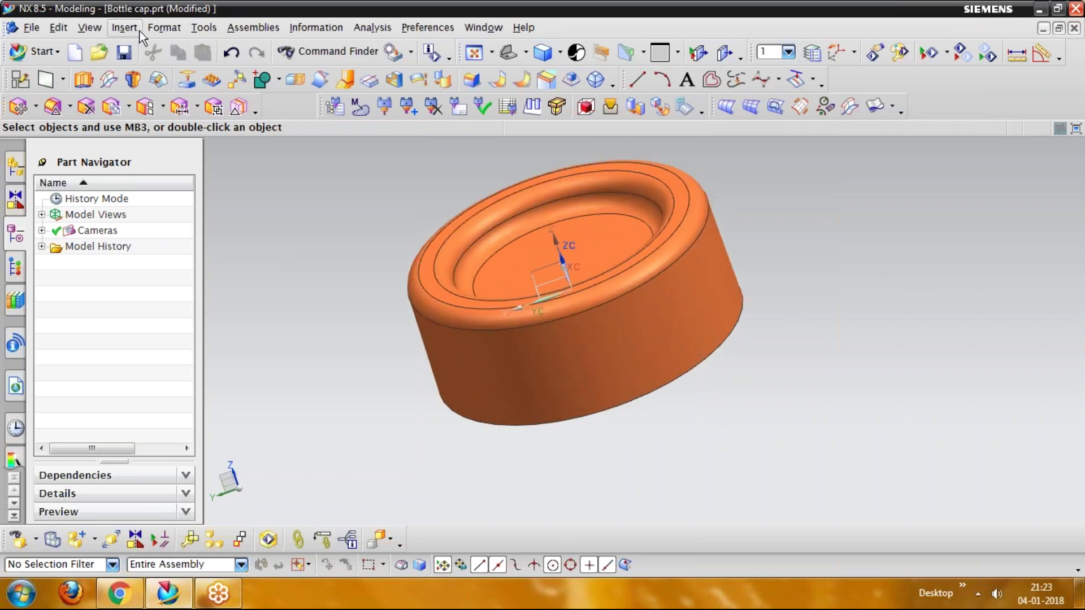
middle_click_drag(314, 284, 317, 255)
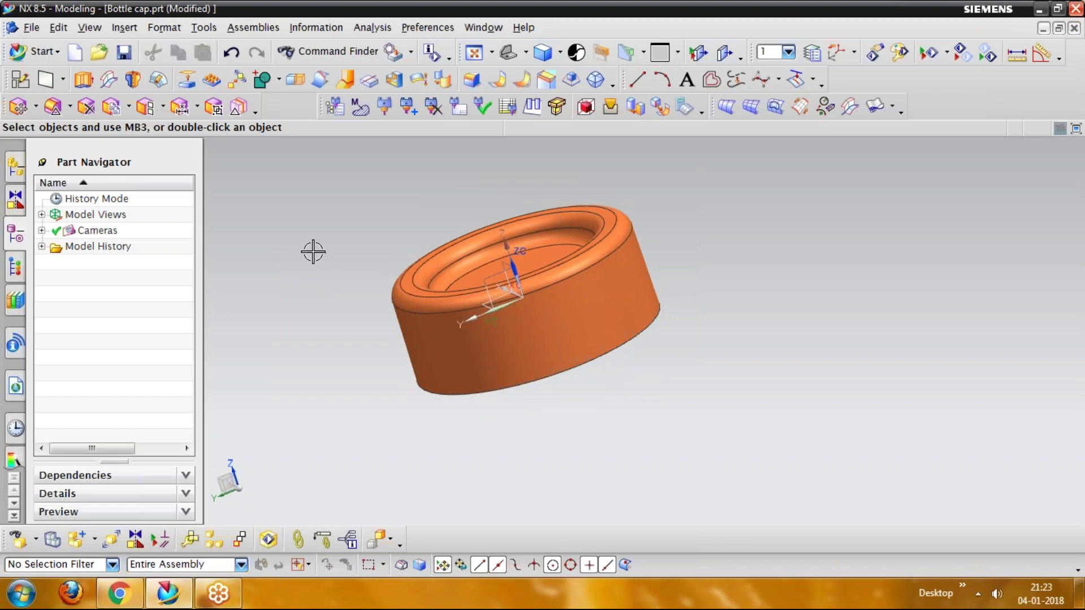
scroll(311, 300, "down", 1)
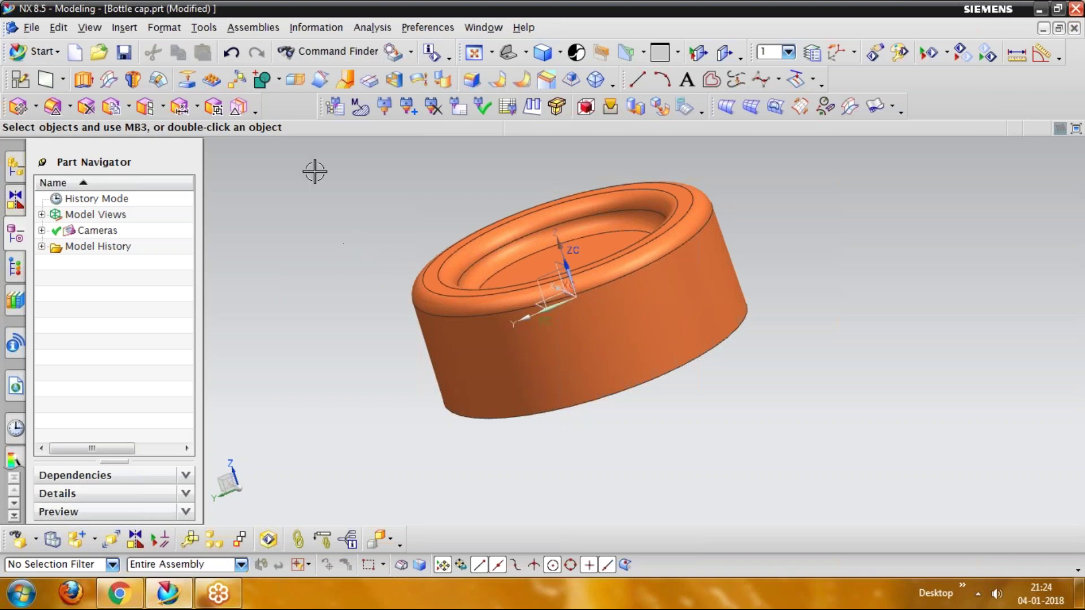
Step: Scale the cap body uniformly by 1.015 with Scale Body
left_click(123, 27)
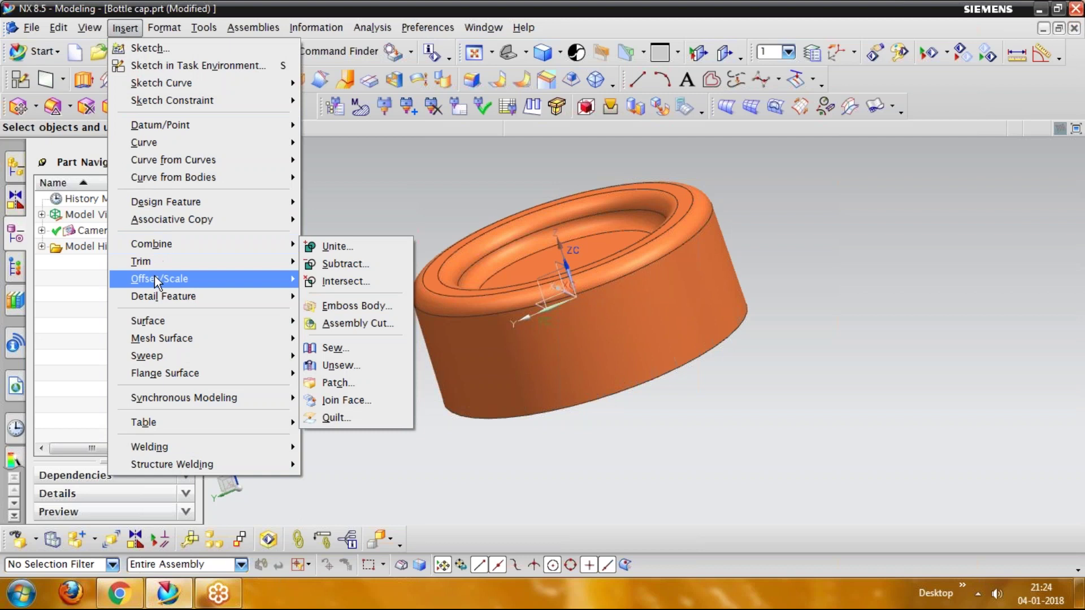
mouse_move(154, 278)
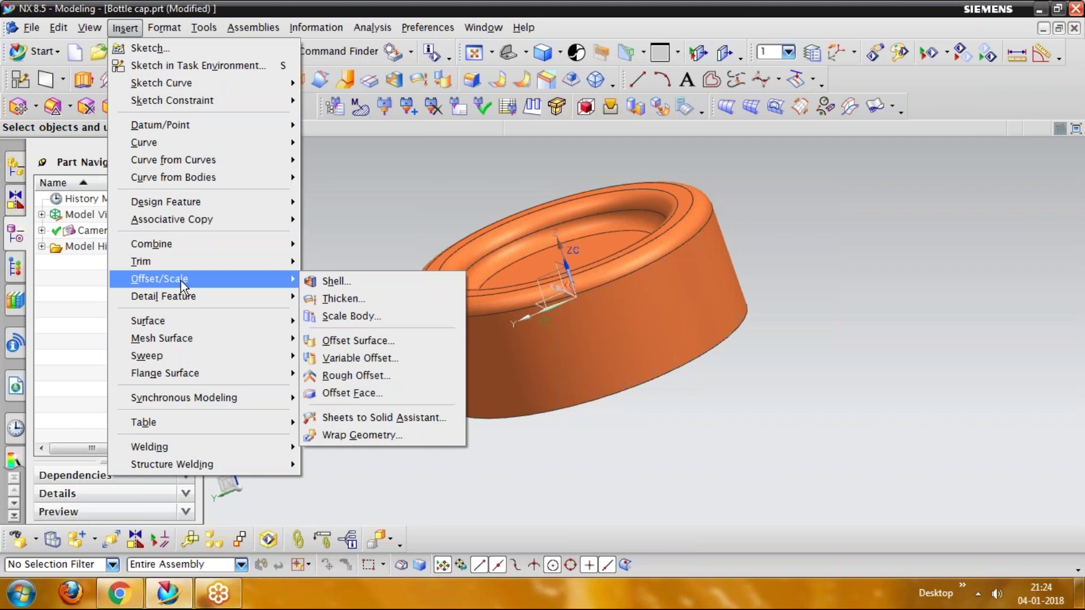
left_click(336, 320)
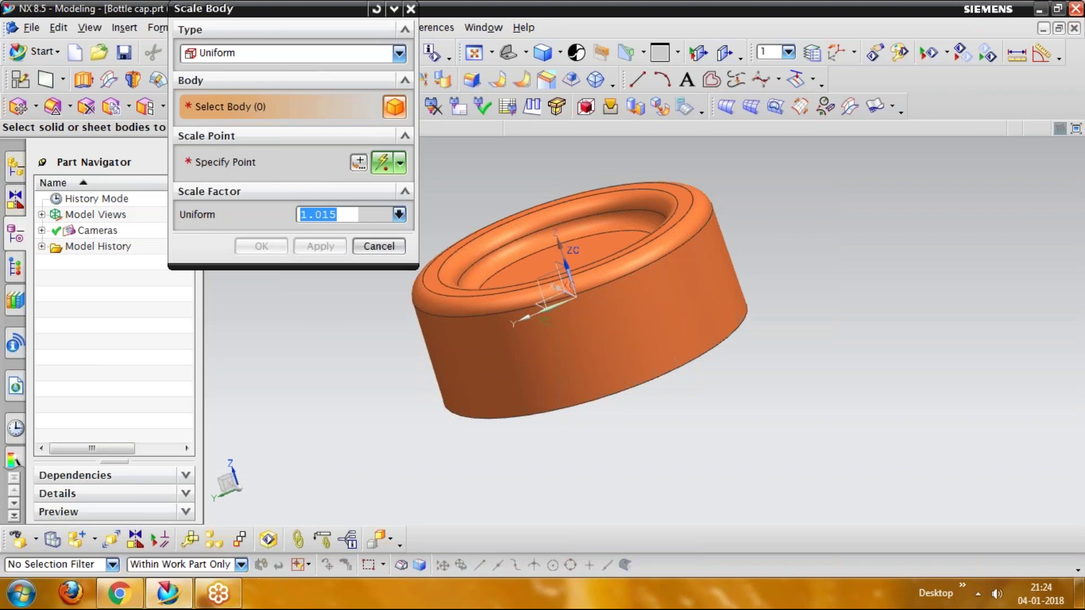
left_click(340, 214)
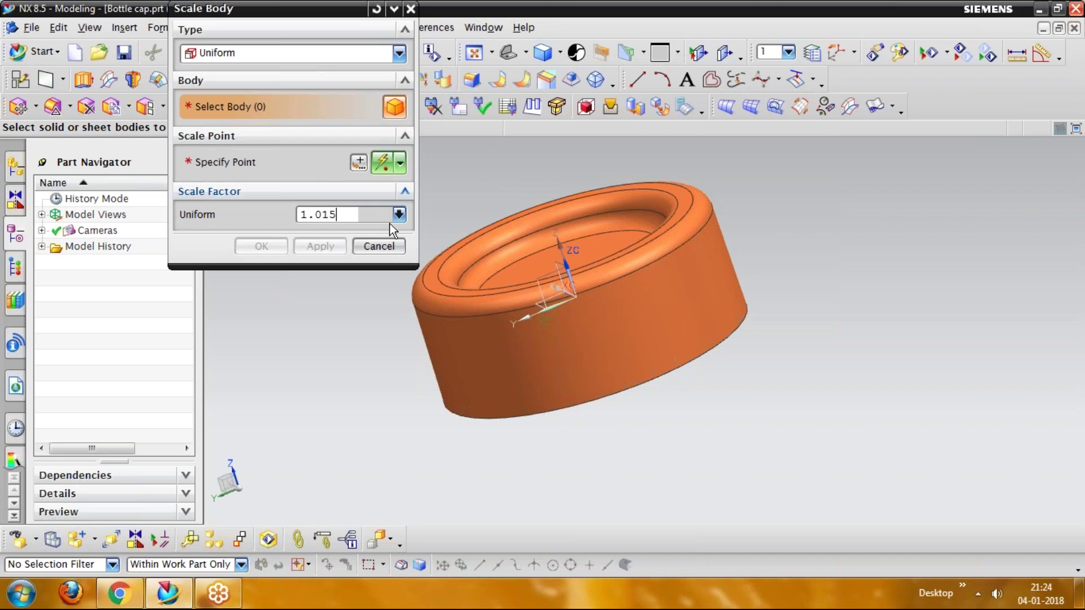
left_click(468, 317)
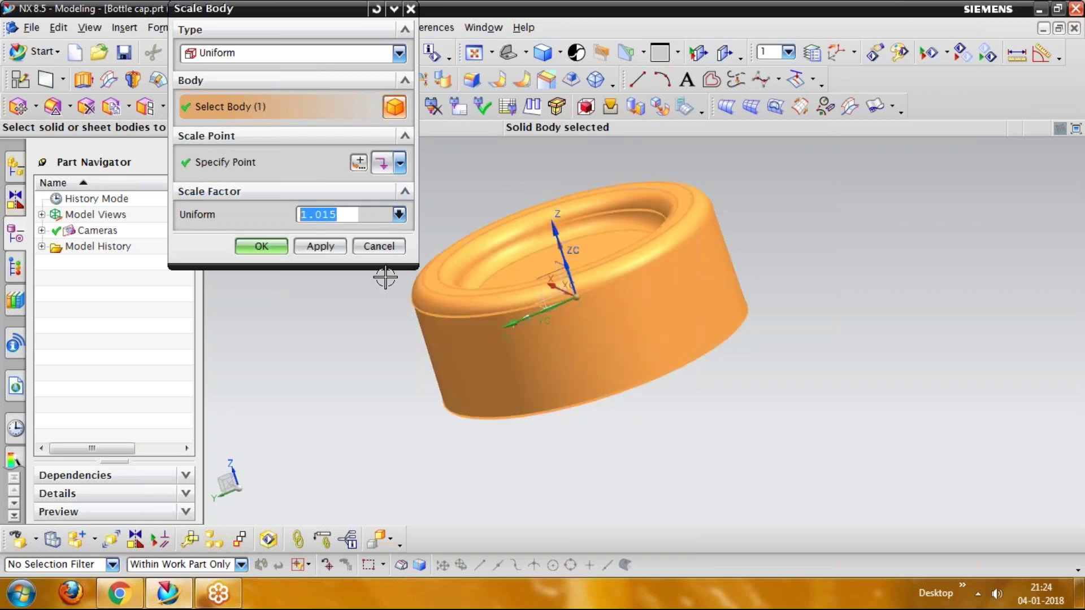
left_click(261, 246)
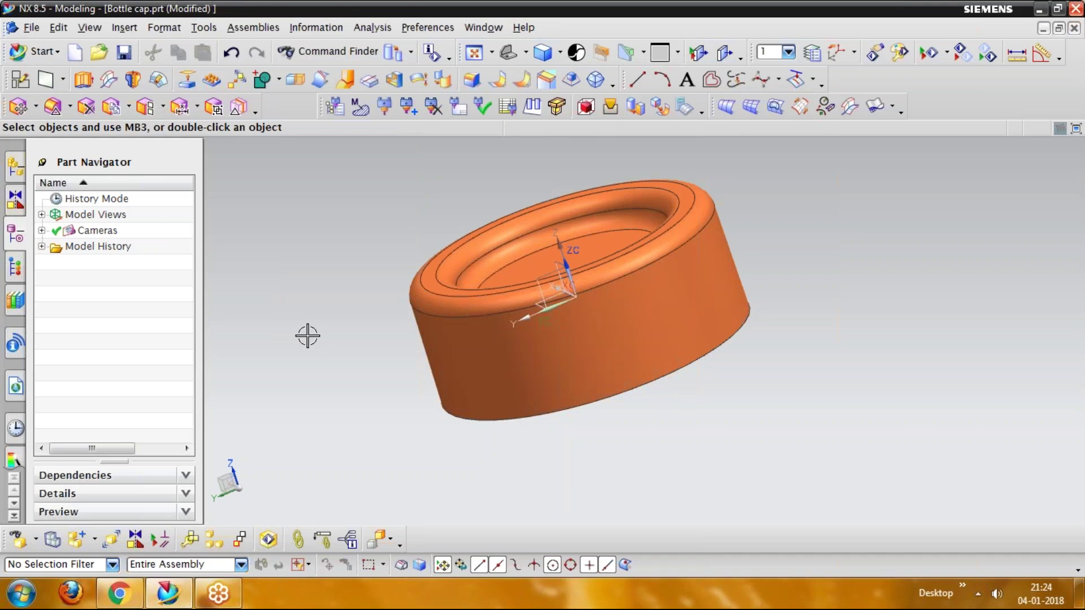
middle_click_drag(308, 334, 327, 354)
Step: Check the new Scale Body (9) feature in the expanded feature group, then collapse it
left_click(42, 247)
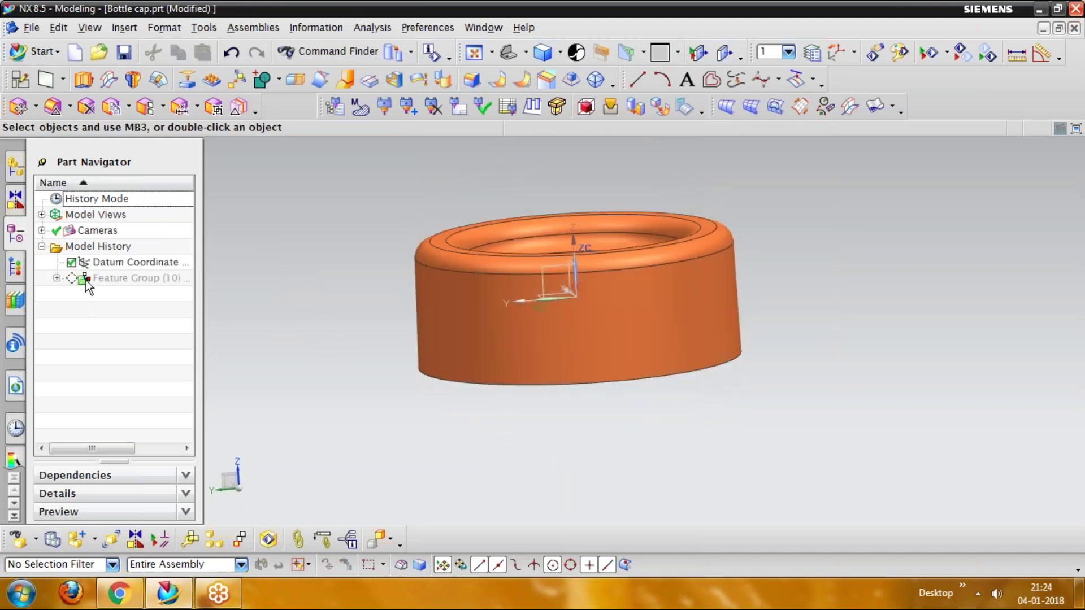
left_click(57, 278)
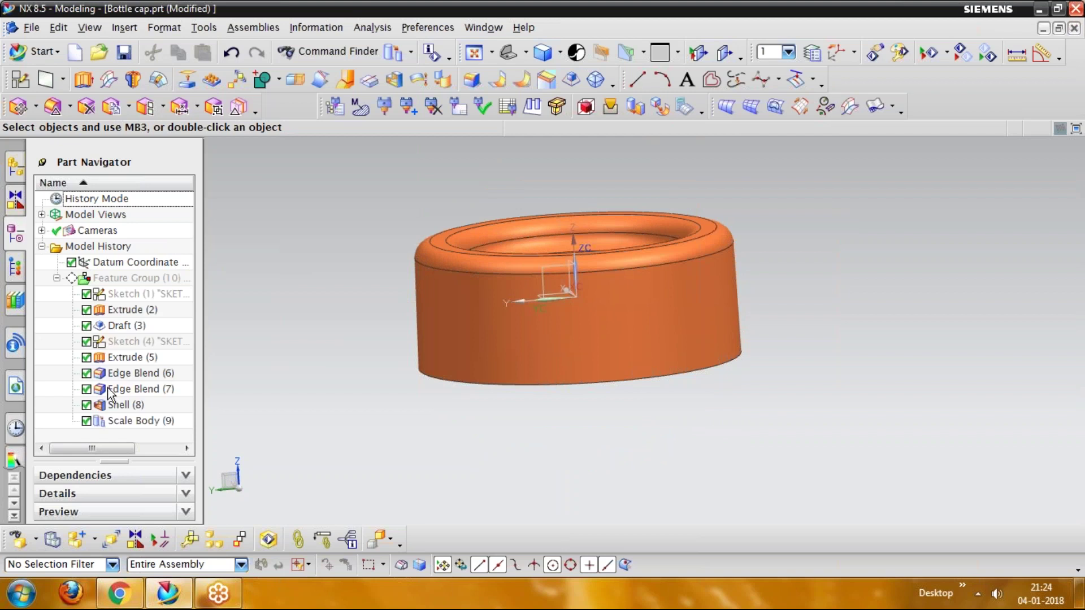
left_click(124, 421)
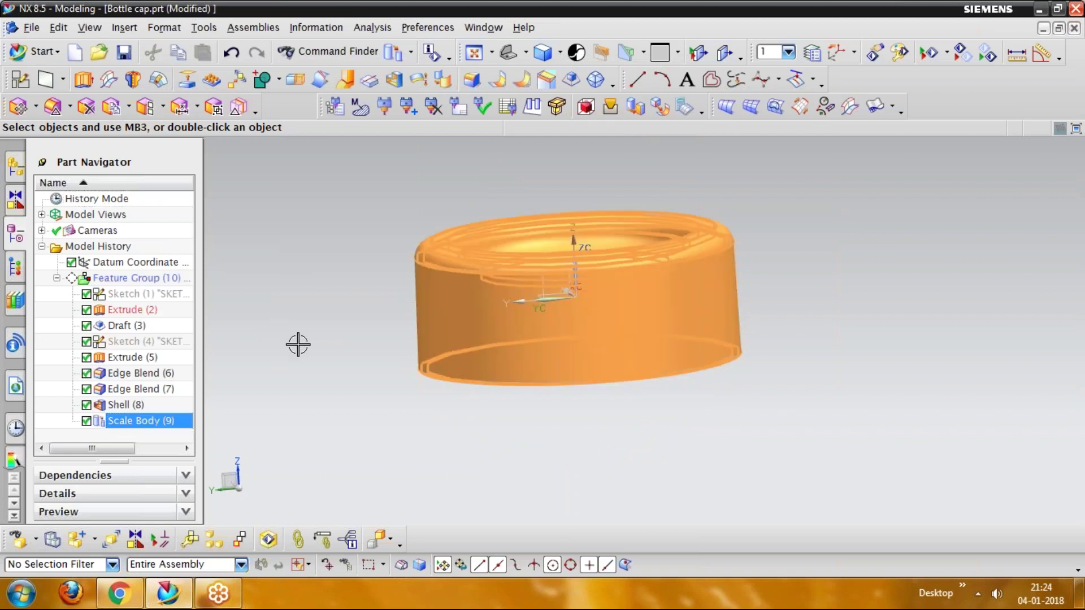
middle_click_drag(298, 343, 320, 333)
left_click(57, 278)
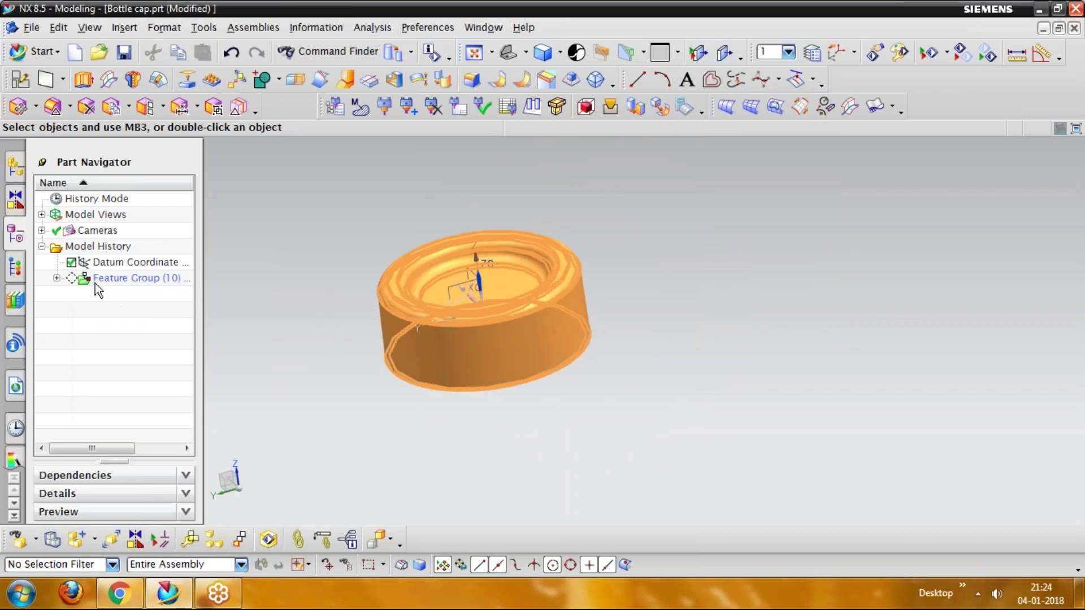
scroll(266, 271, "up", 2)
scroll(256, 261, "down", 2)
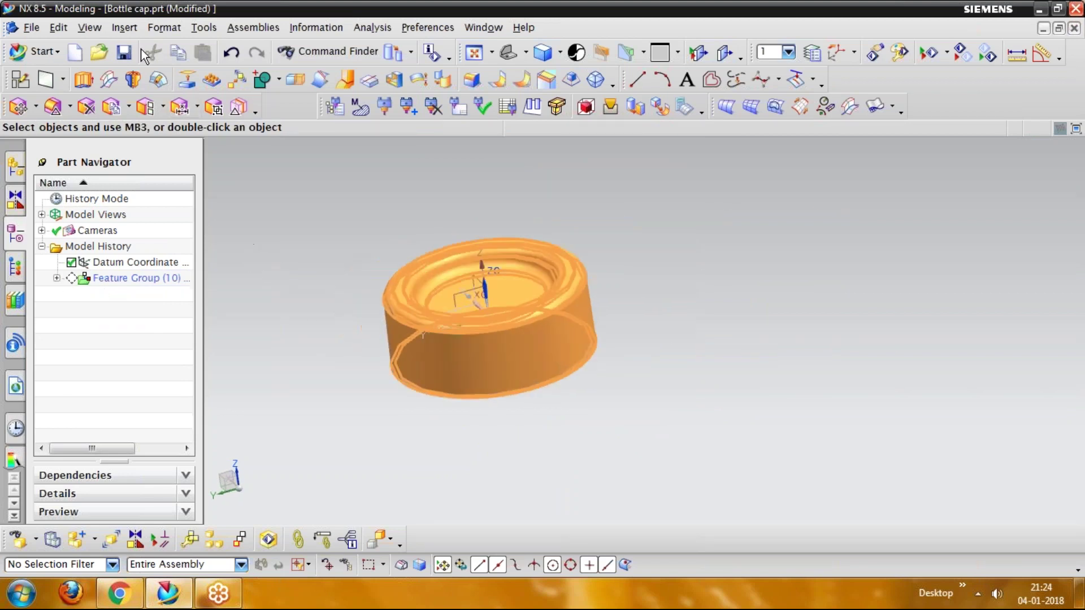
Step: Browse the Insert menu, then start Extract Geometry and cancel without extracting
left_click(125, 27)
left_click(330, 327)
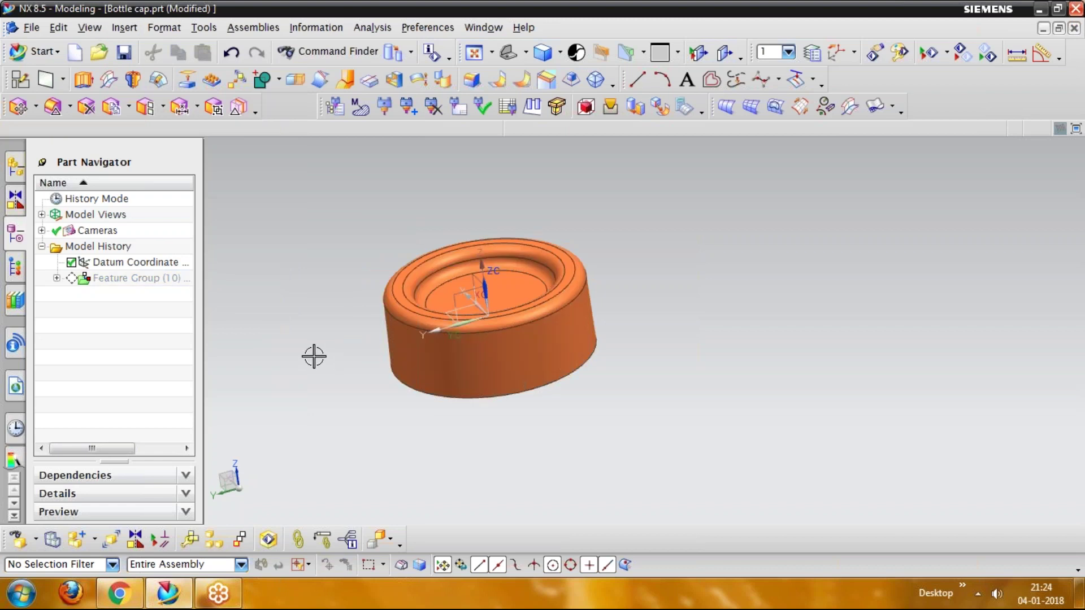
mouse_move(313, 356)
middle_mouse_down()
mouse_move(311, 345)
mouse_move(320, 358)
middle_mouse_up()
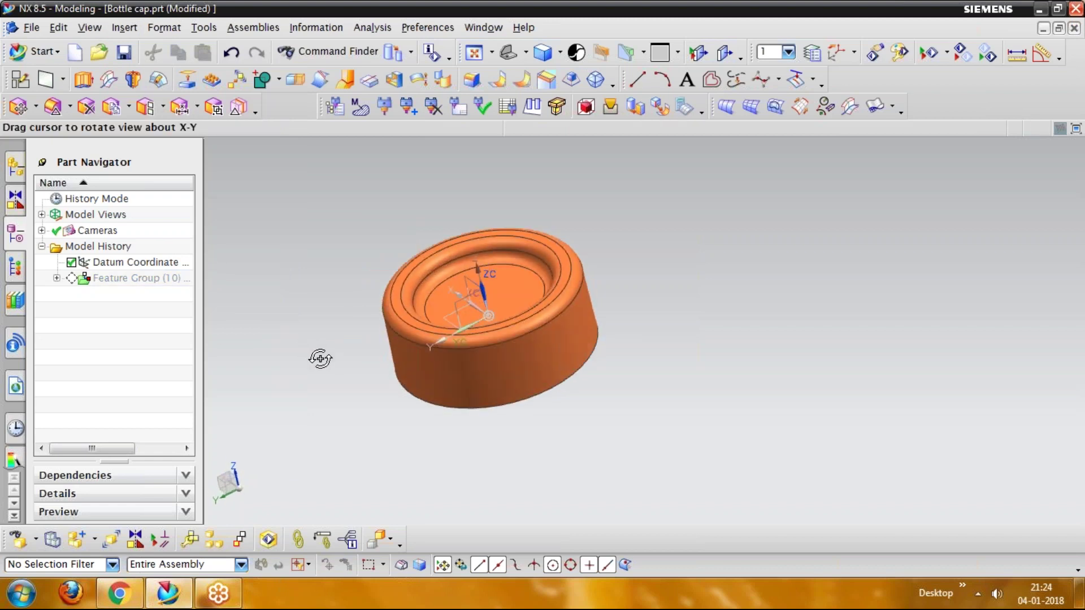
left_click(114, 26)
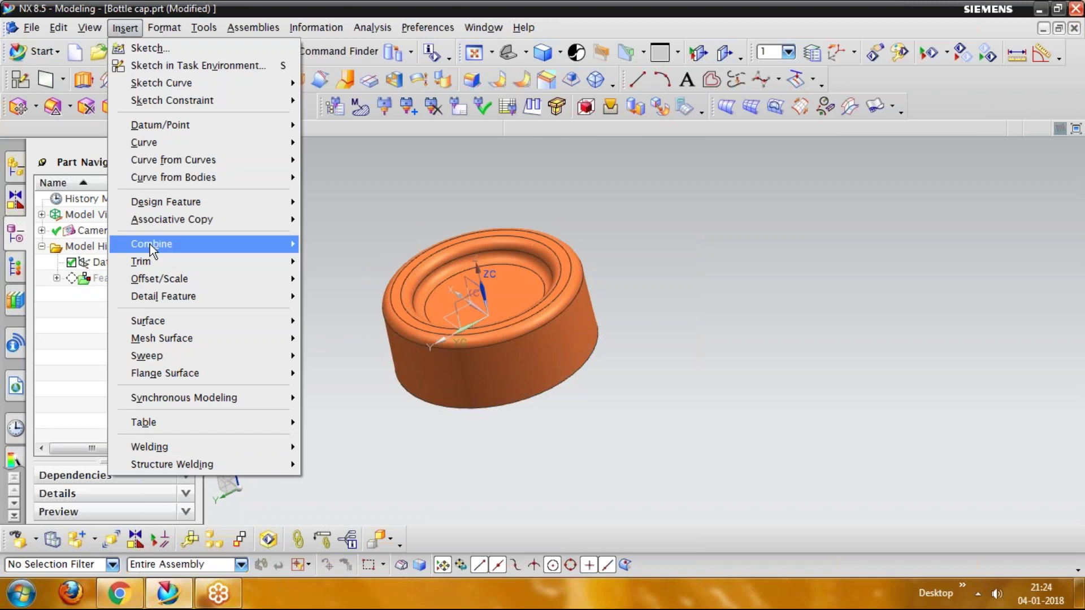
mouse_move(151, 245)
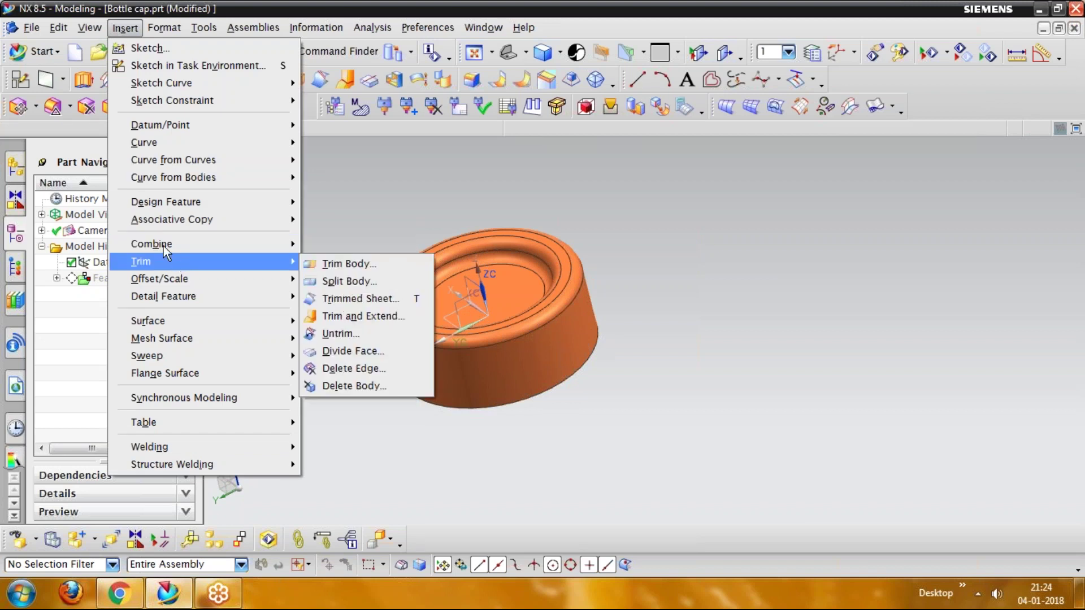
key("Escape")
key("Escape")
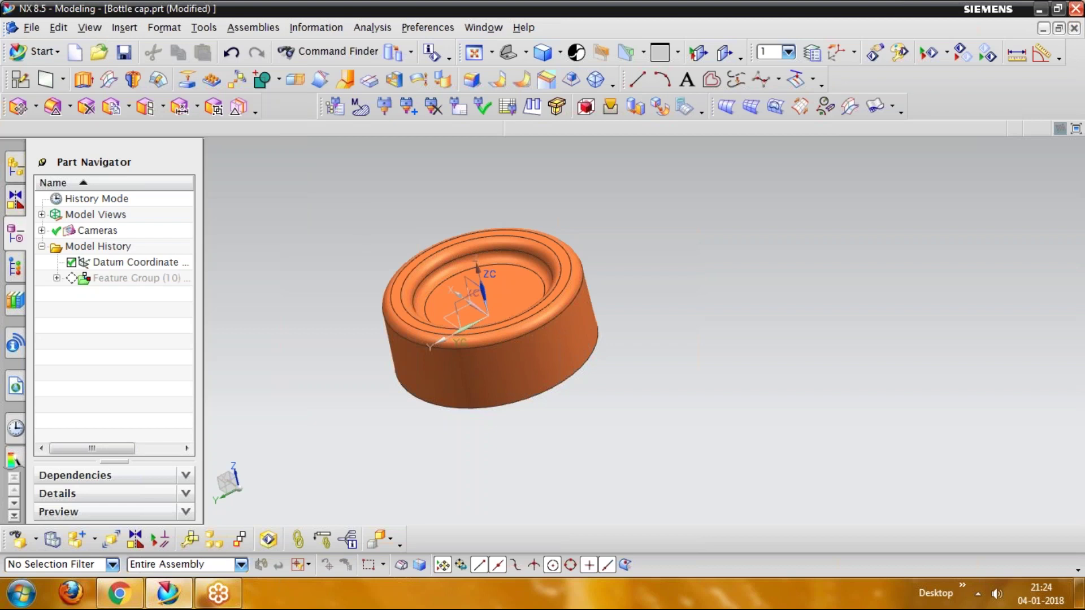
left_click(188, 82)
scroll(367, 378, "up", 2)
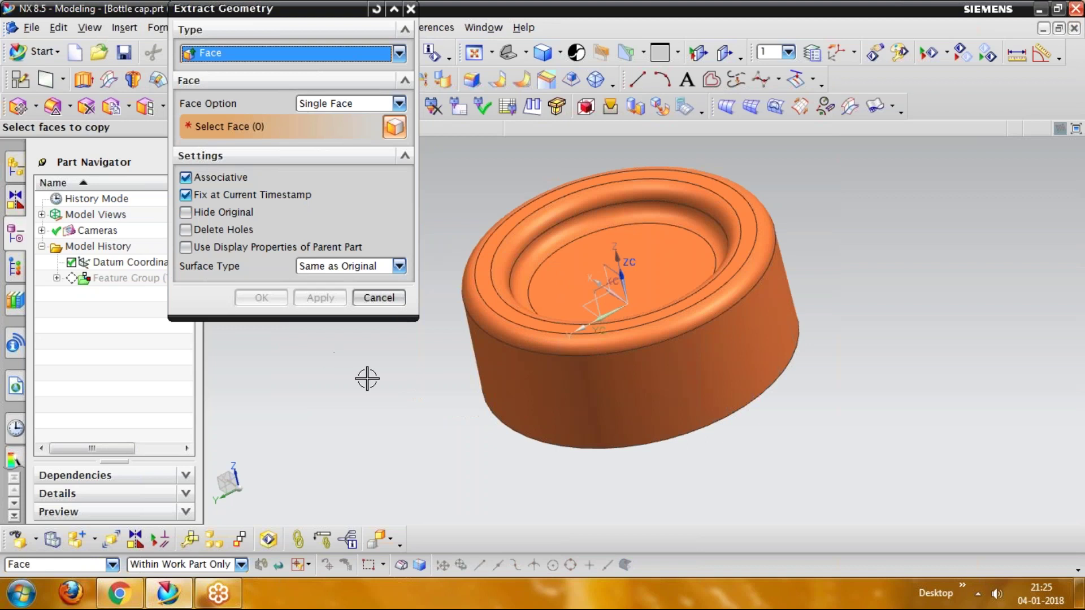
middle_click_drag(367, 378, 392, 359)
left_click(378, 297)
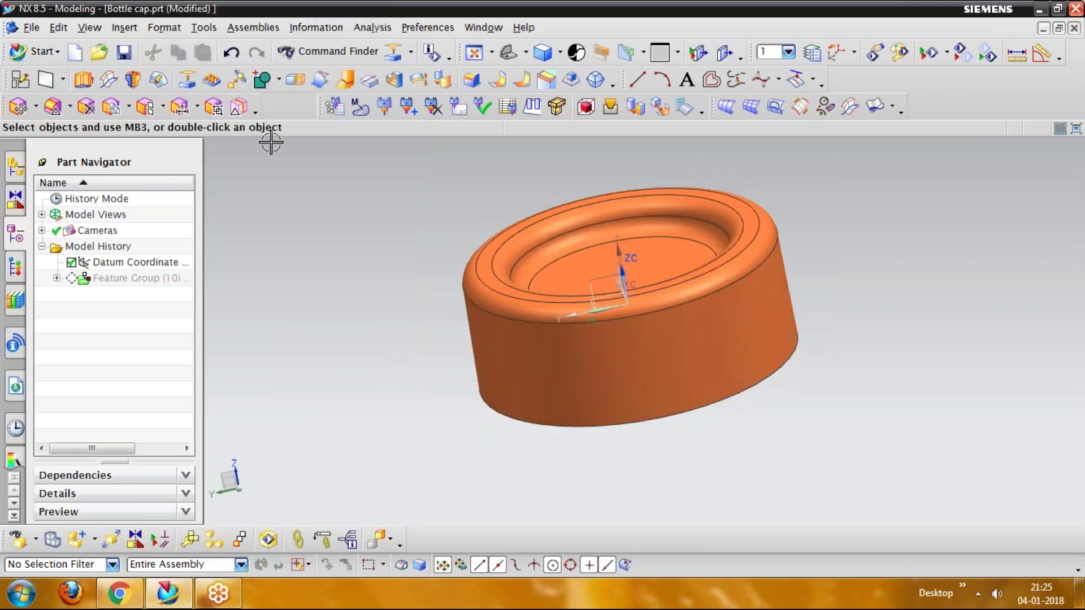
Step: Run Mold Check Regions with a 1.0 draft limit, colour all faces by draft, and increase selected-face translucency
left_click(367, 27)
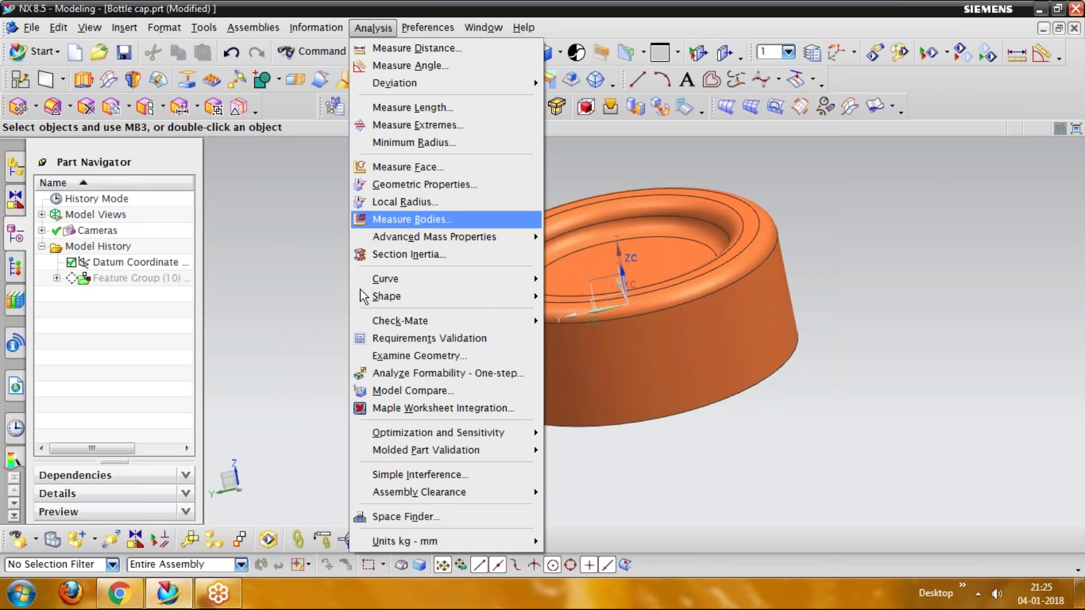
mouse_move(486, 450)
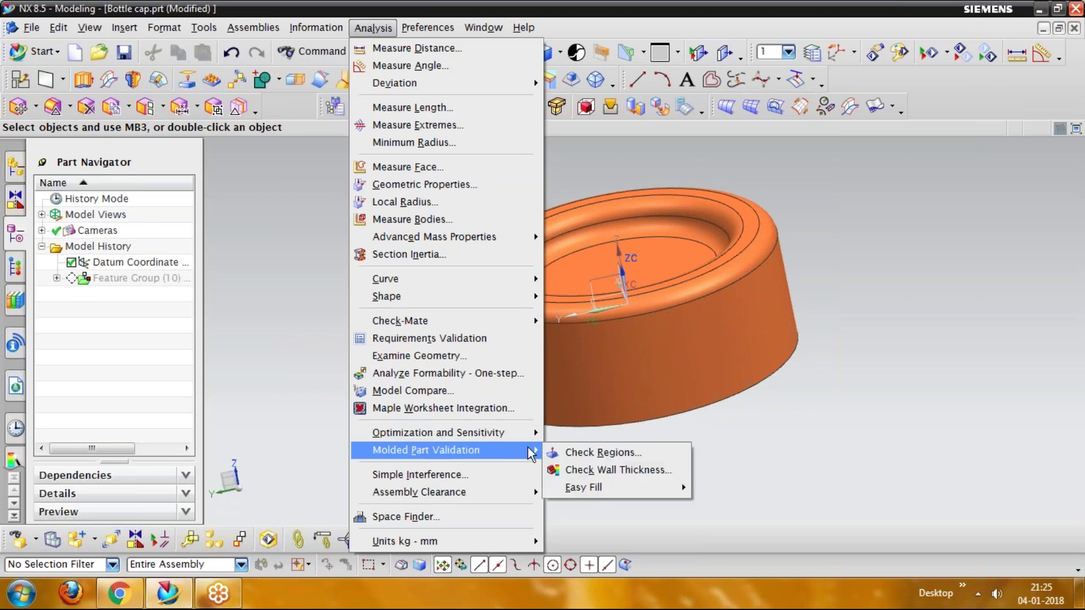
left_click(590, 455)
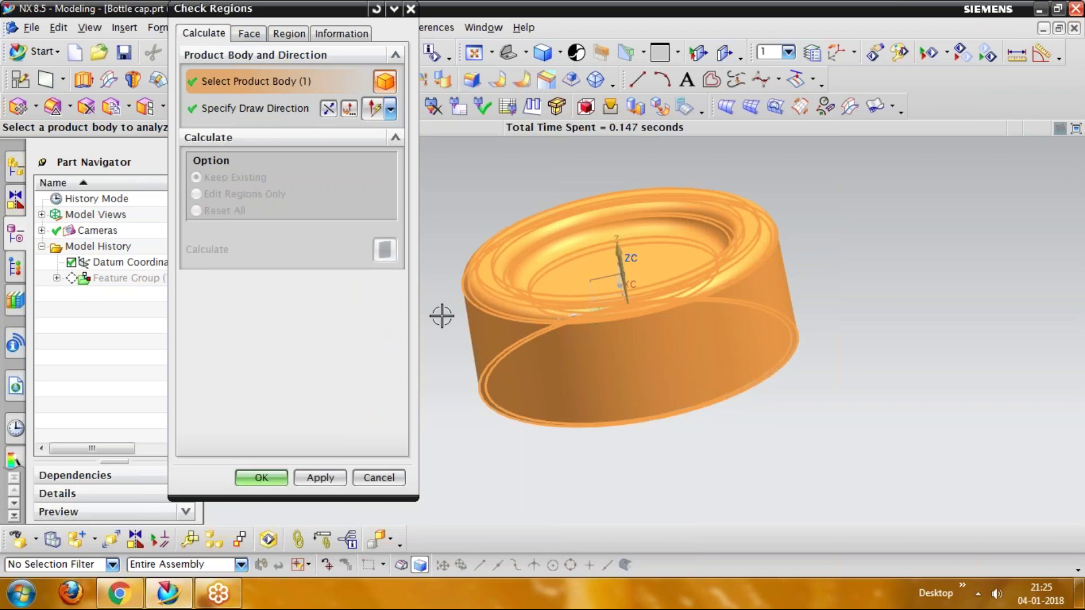
left_click(249, 34)
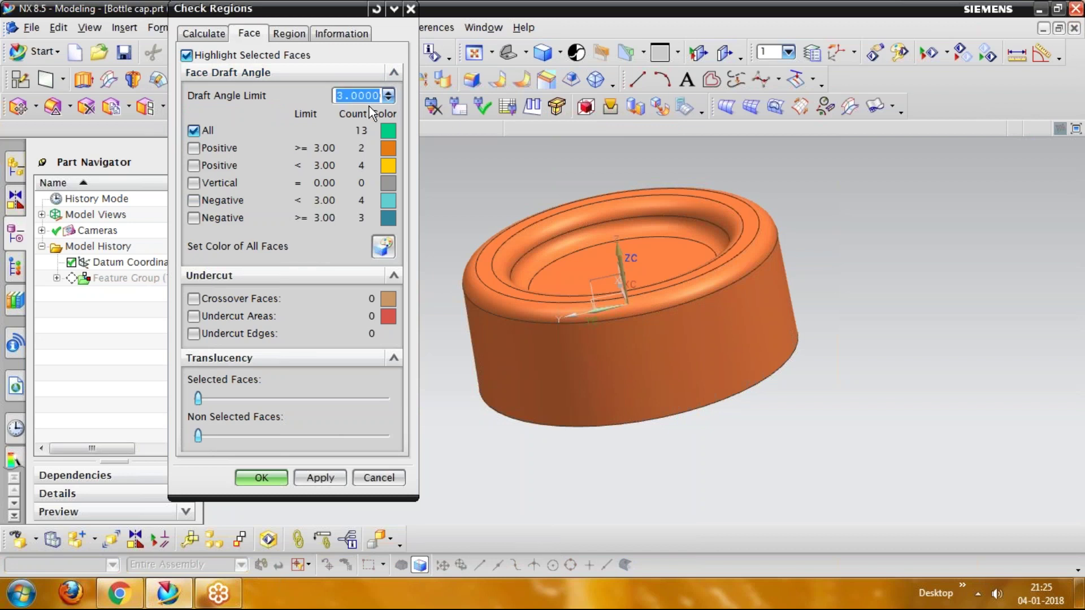
type("100000")
double_click(365, 97)
type("1")
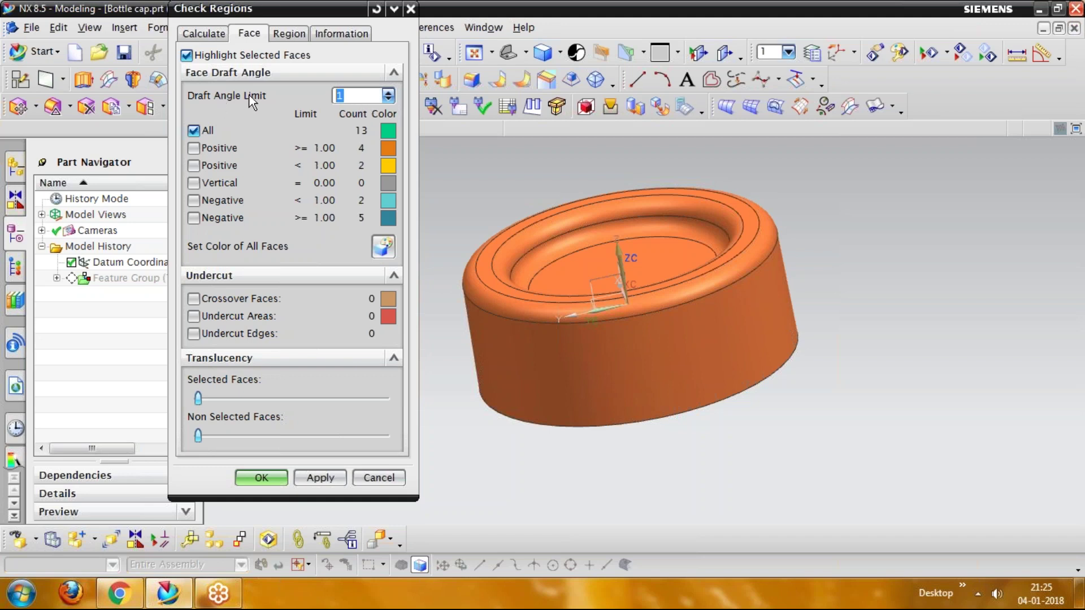
left_click(383, 246)
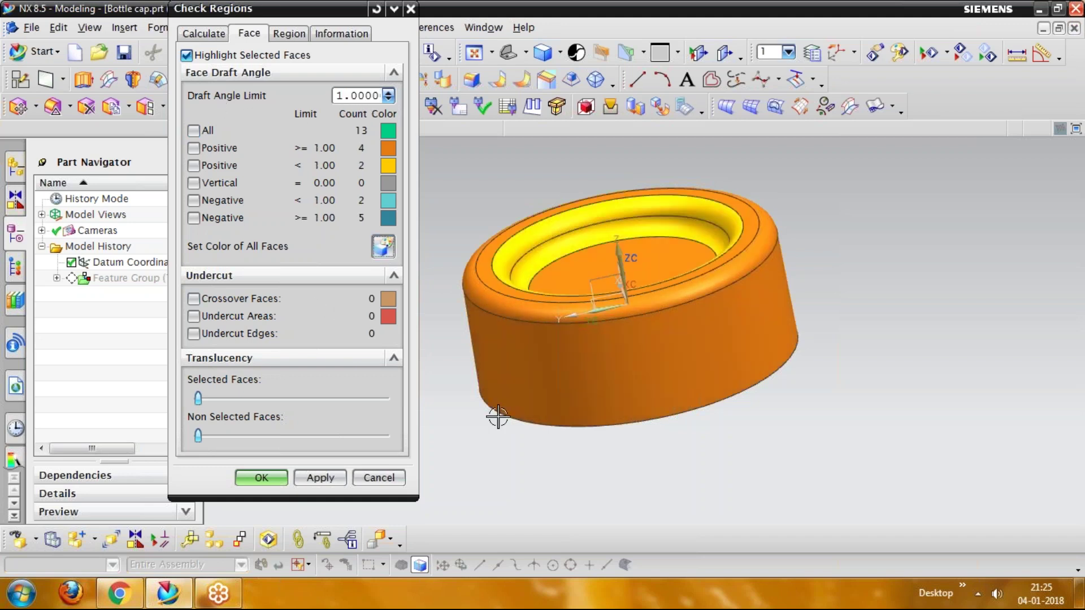
middle_click_drag(507, 450, 469, 404)
left_click_drag(198, 398, 241, 399)
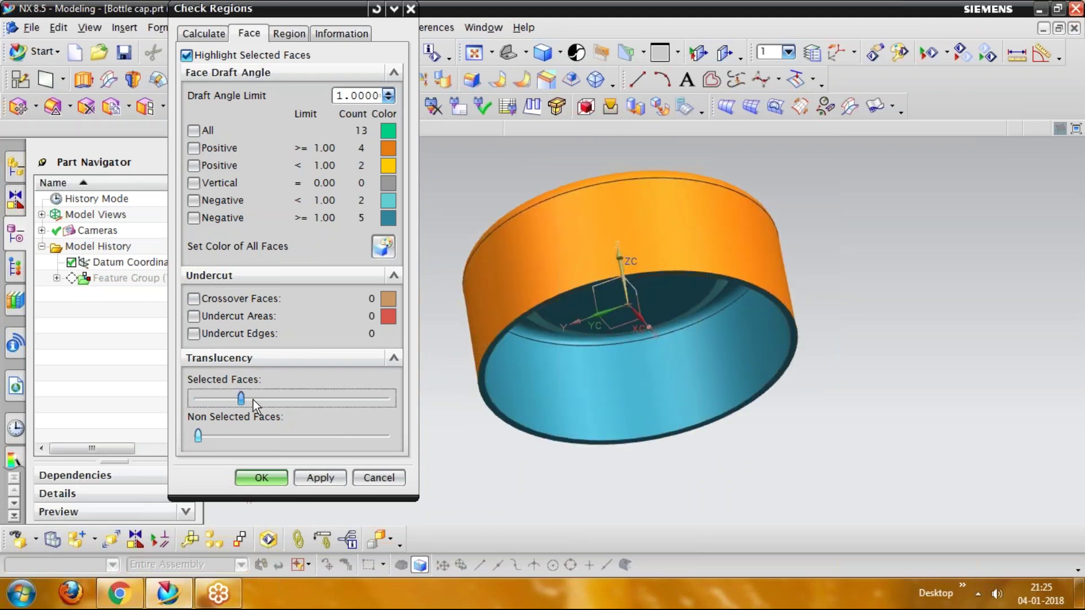
Step: Inspect the 6-face cavity and 7-face core regions, toggling cavity translucency, then accept
left_click(294, 37)
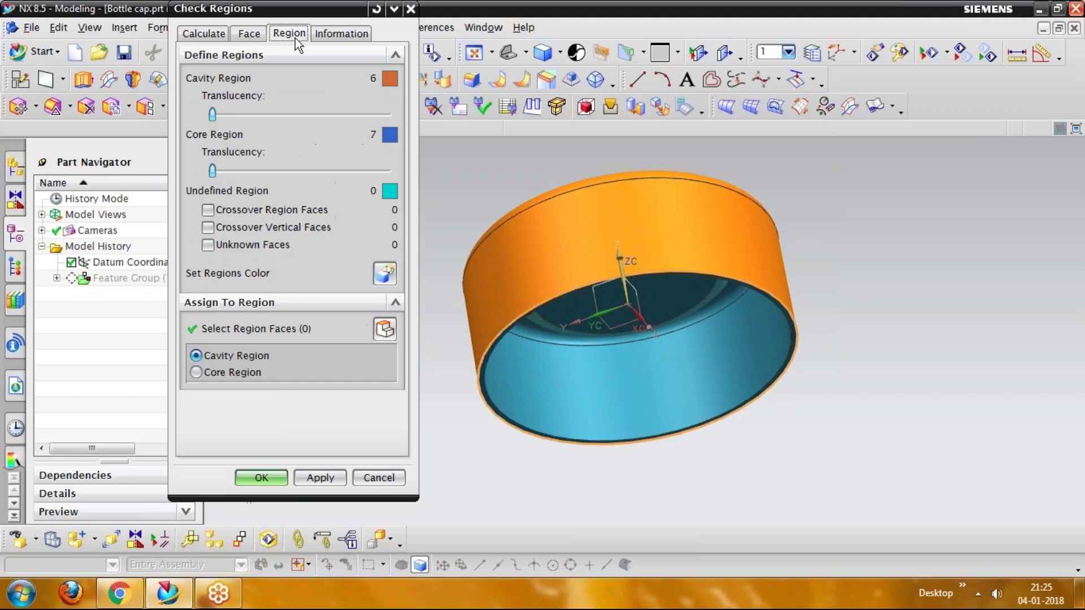
middle_click_drag(558, 385, 507, 409)
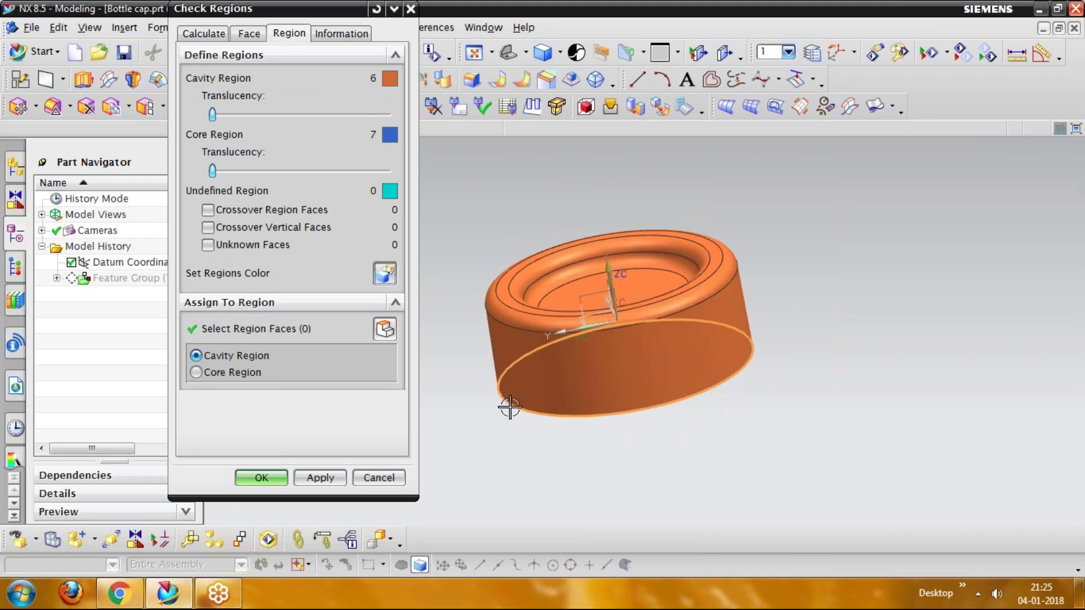
left_click(224, 116)
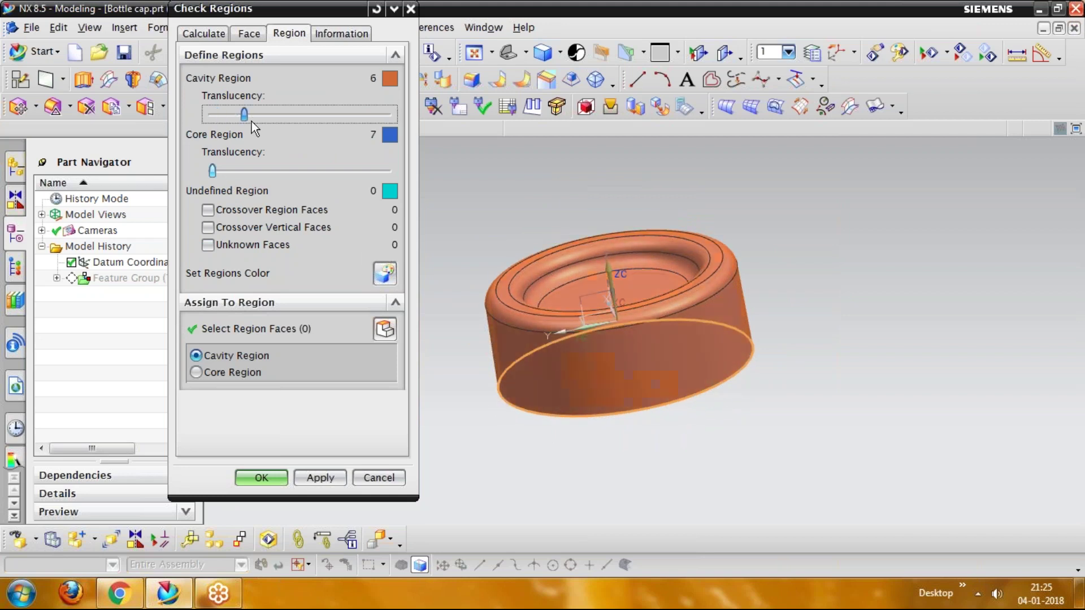
left_click_drag(252, 121, 380, 123)
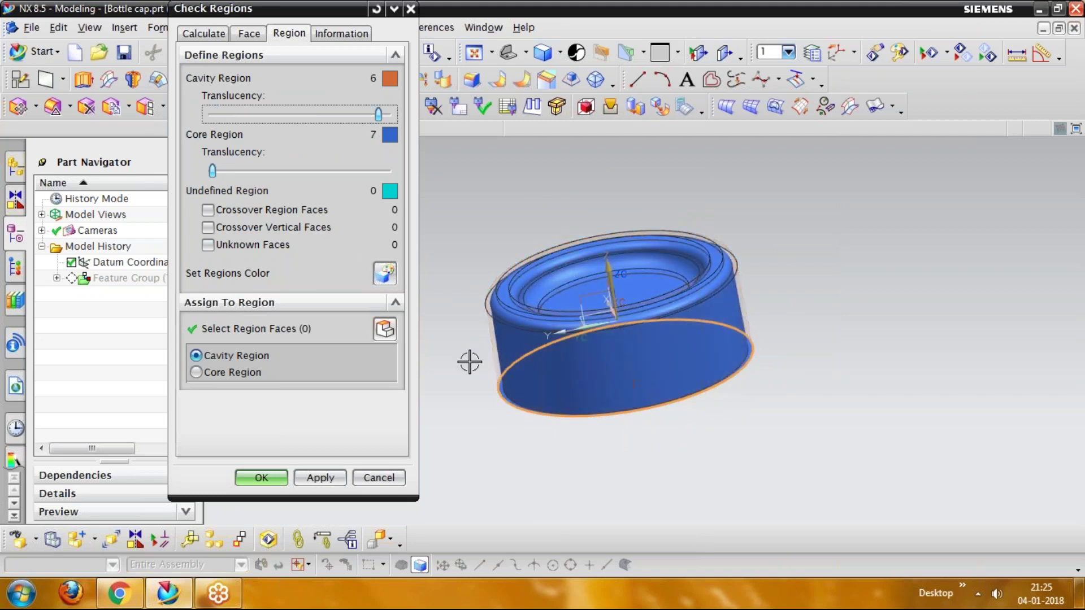
middle_click_drag(470, 362, 432, 167)
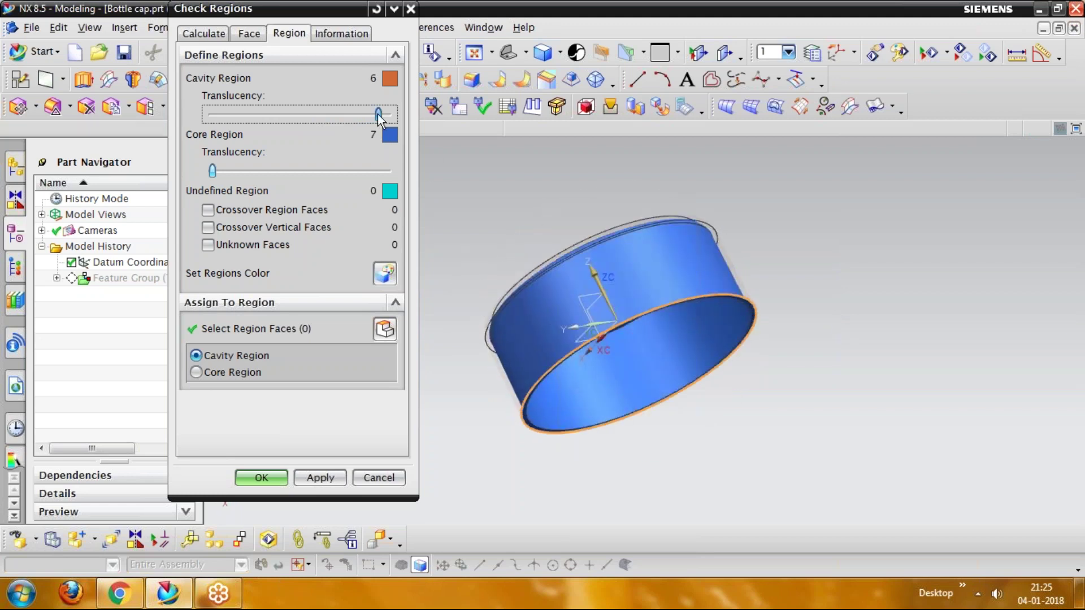
left_click_drag(378, 115, 213, 115)
middle_click_drag(534, 248, 565, 254)
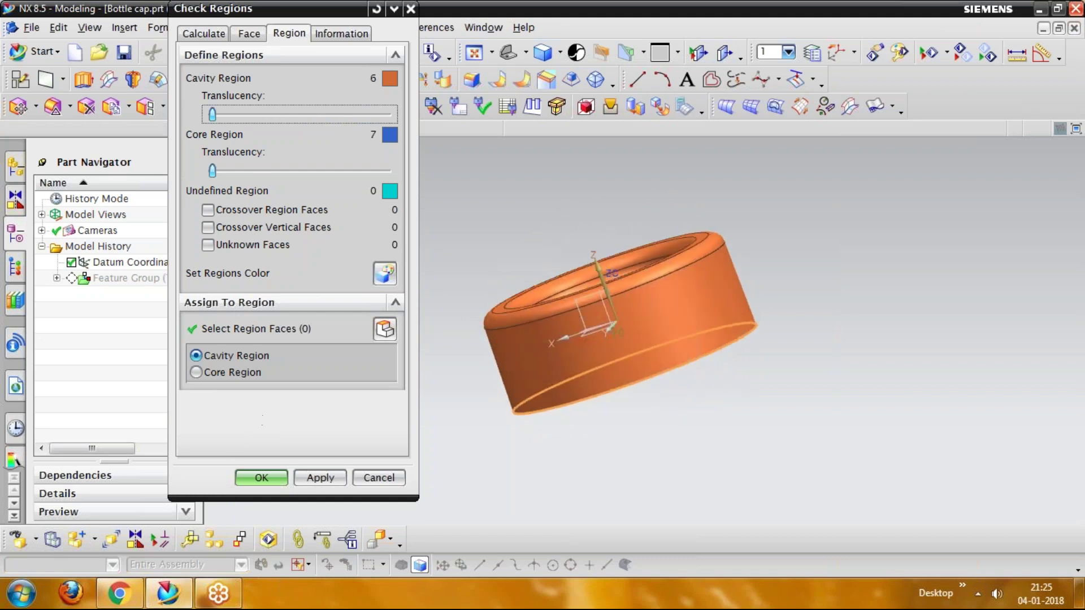
left_click(339, 34)
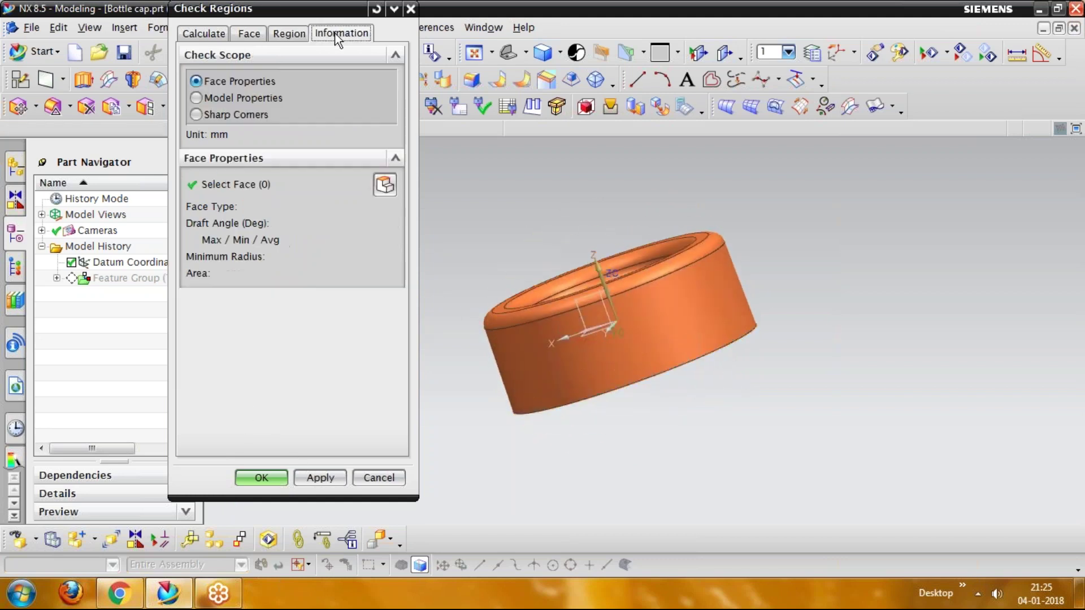
left_click(270, 483)
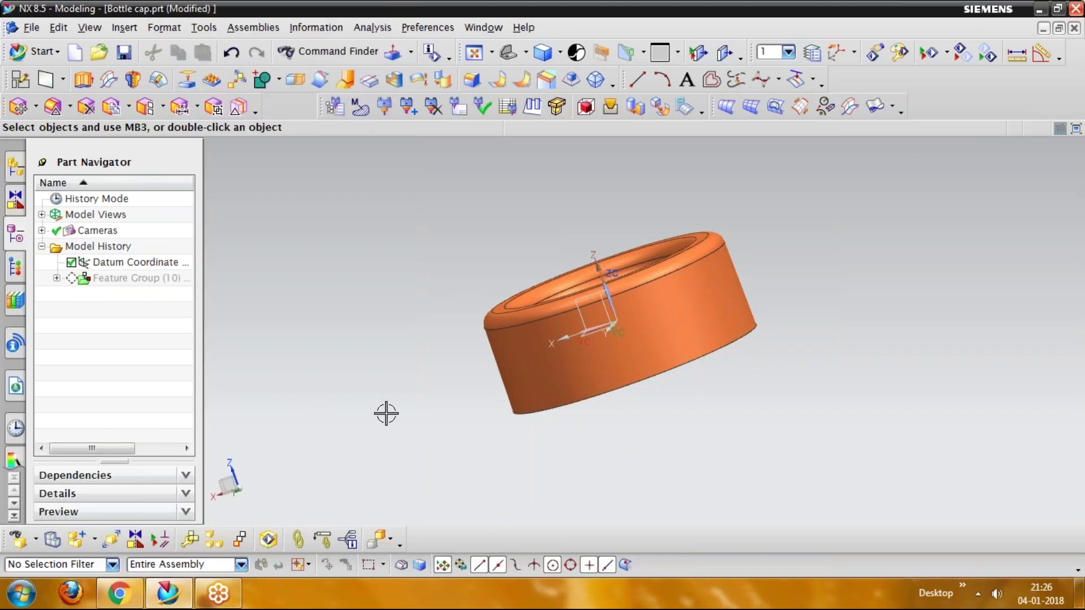
middle_click_drag(385, 412, 325, 381)
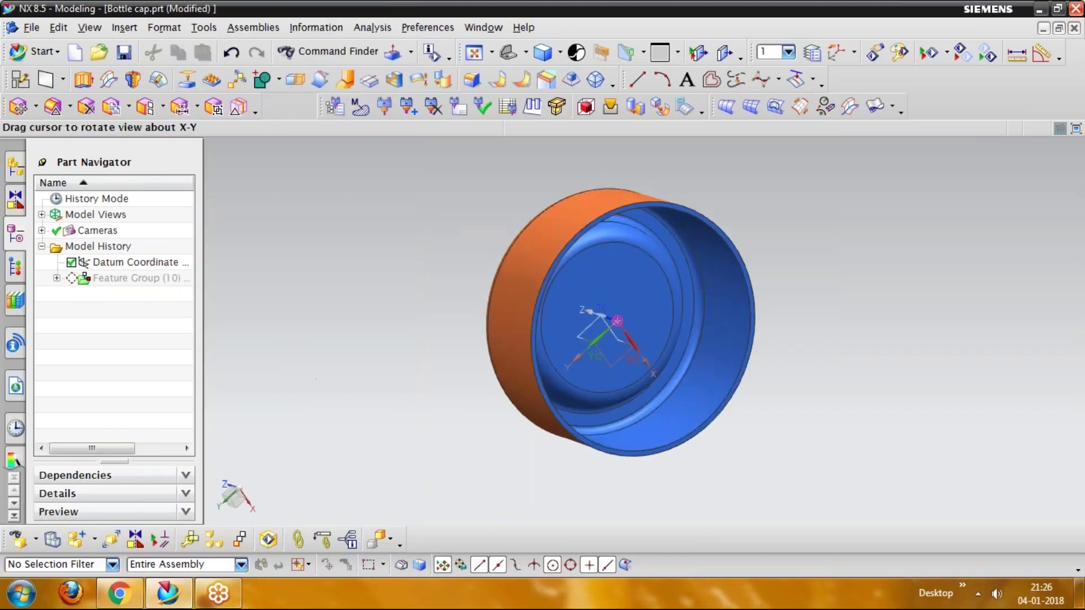
middle_click_drag(582, 316, 504, 226)
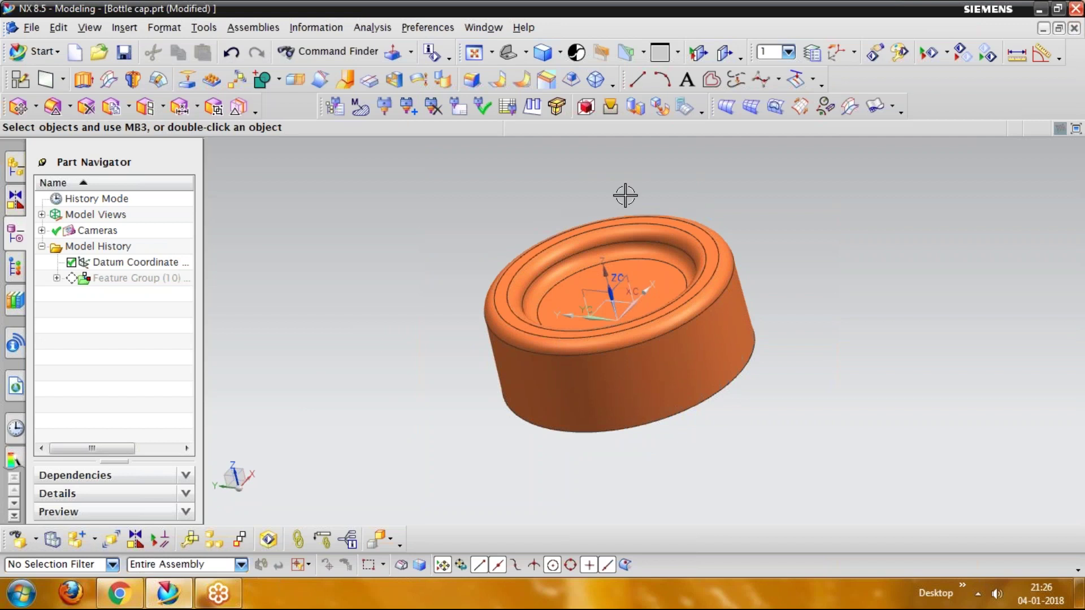
scroll(693, 196, "up", 2)
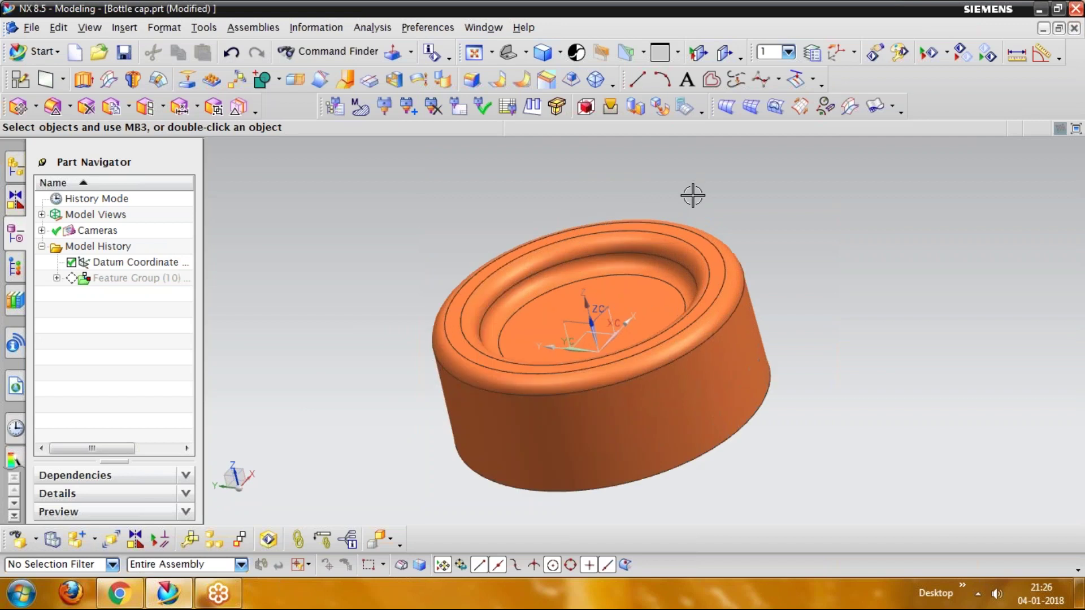
left_click(125, 28)
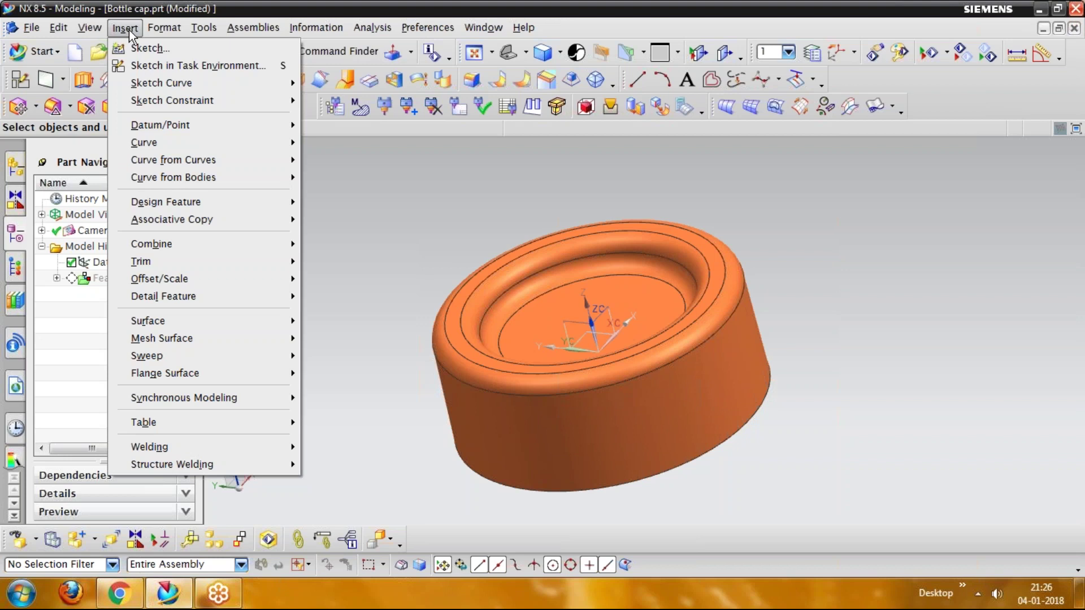
mouse_move(151, 273)
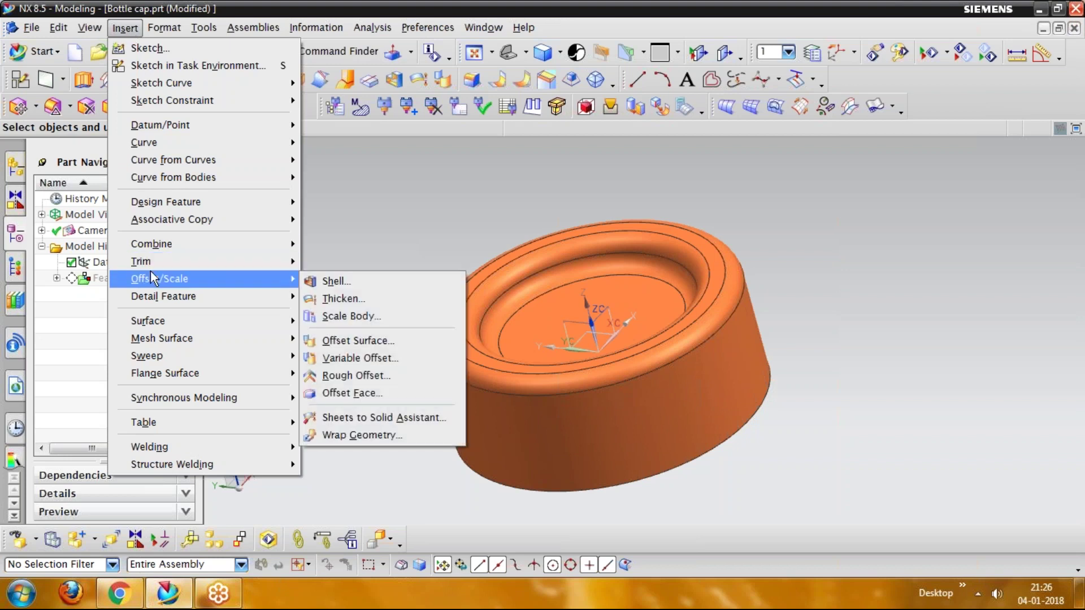
left_click(345, 229)
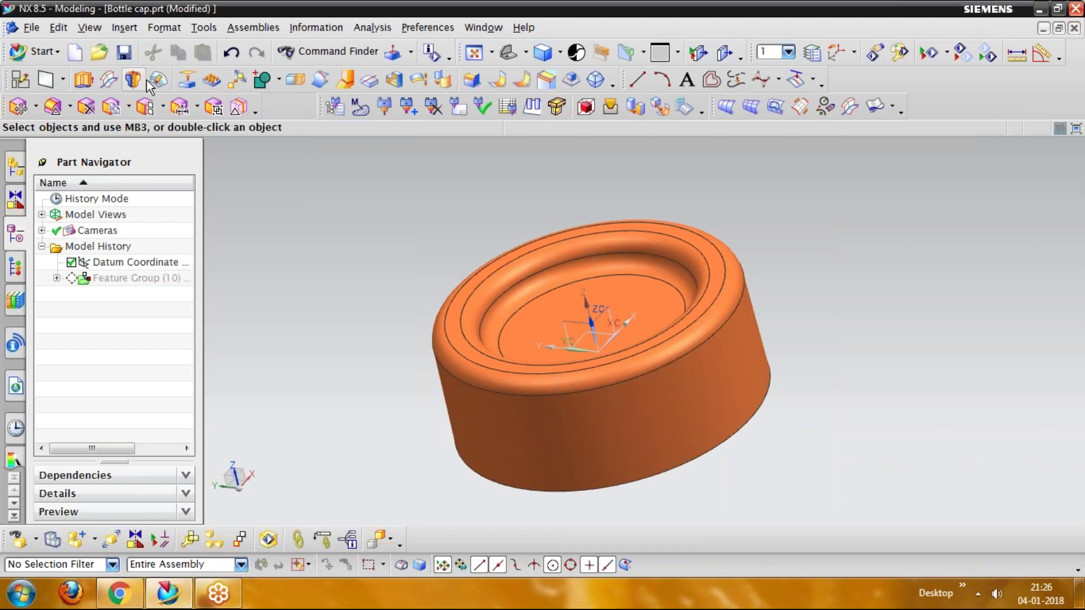
Step: Extract the cap's side, top rim and four inner faces as Extracted Face (10)–(15)
left_click(191, 84)
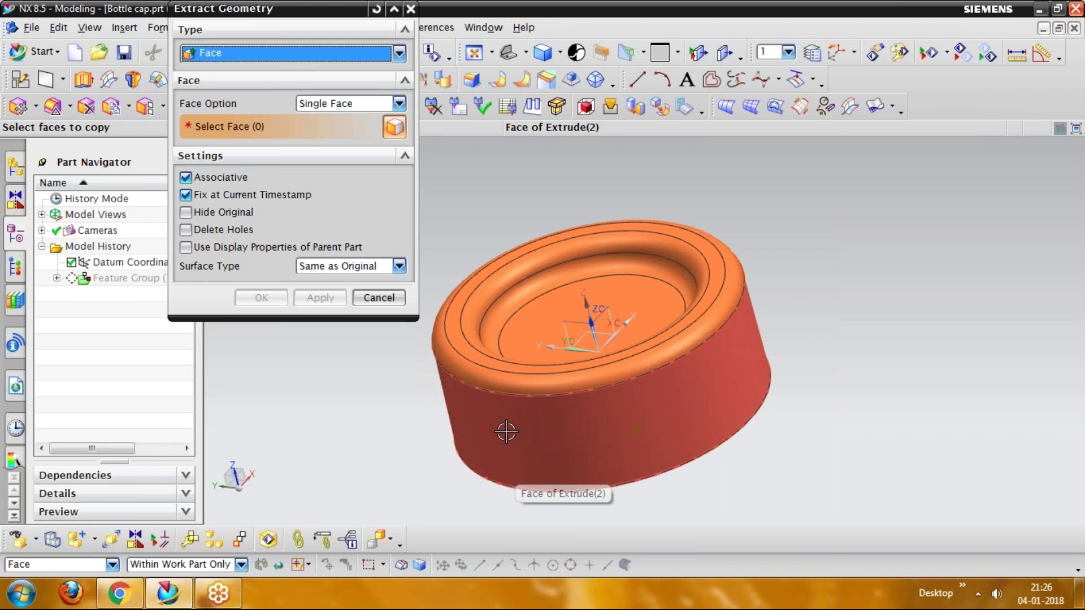
left_click(487, 421)
left_click(475, 368)
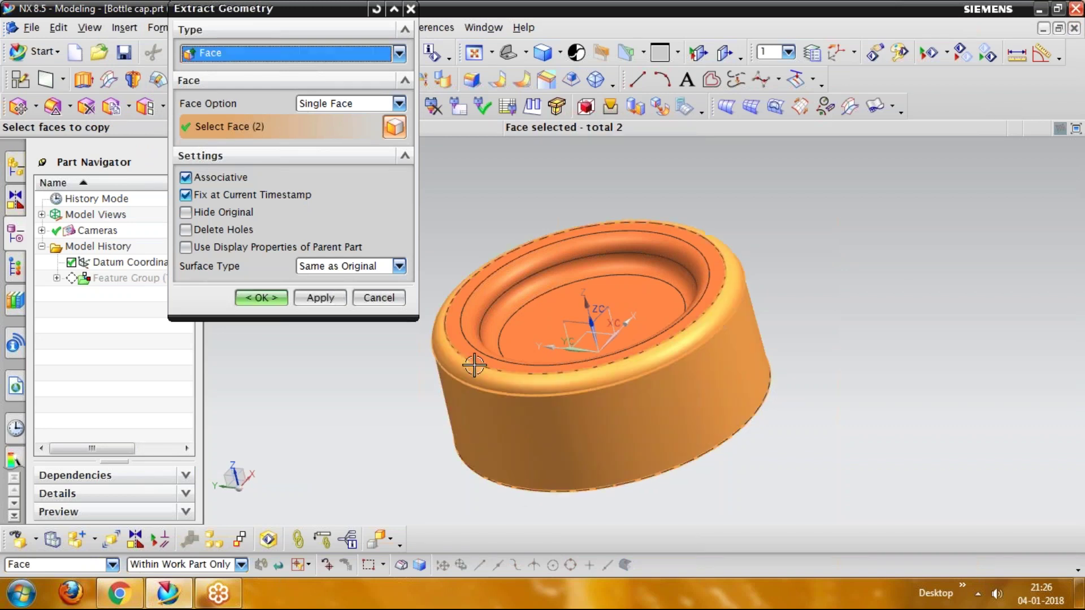
left_click(472, 352)
left_click(484, 315)
left_click(497, 320)
left_click(487, 355)
middle_click_drag(523, 491, 531, 460)
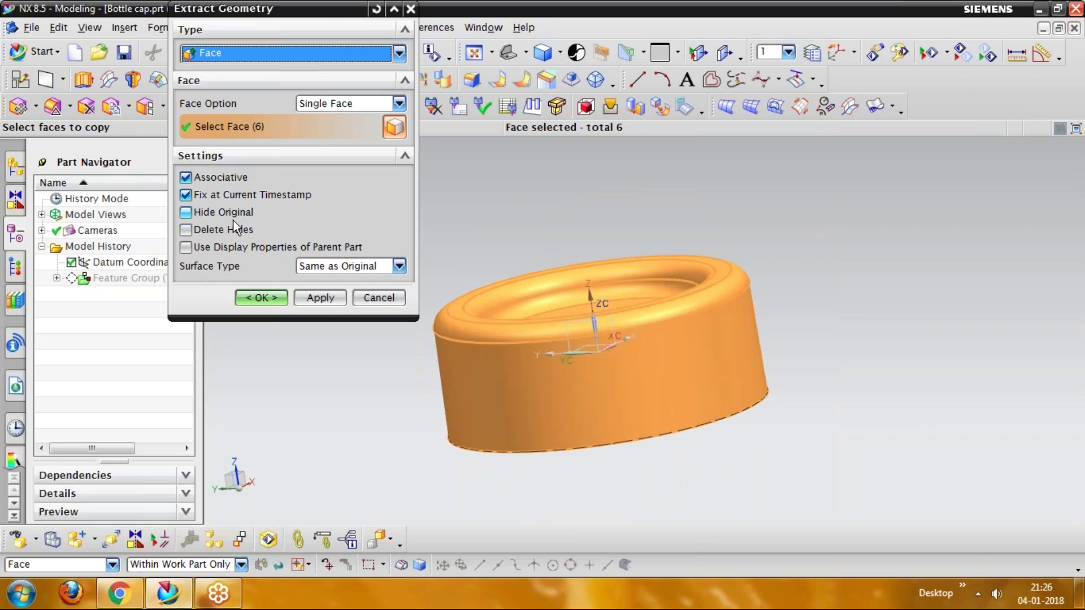
left_click(254, 299)
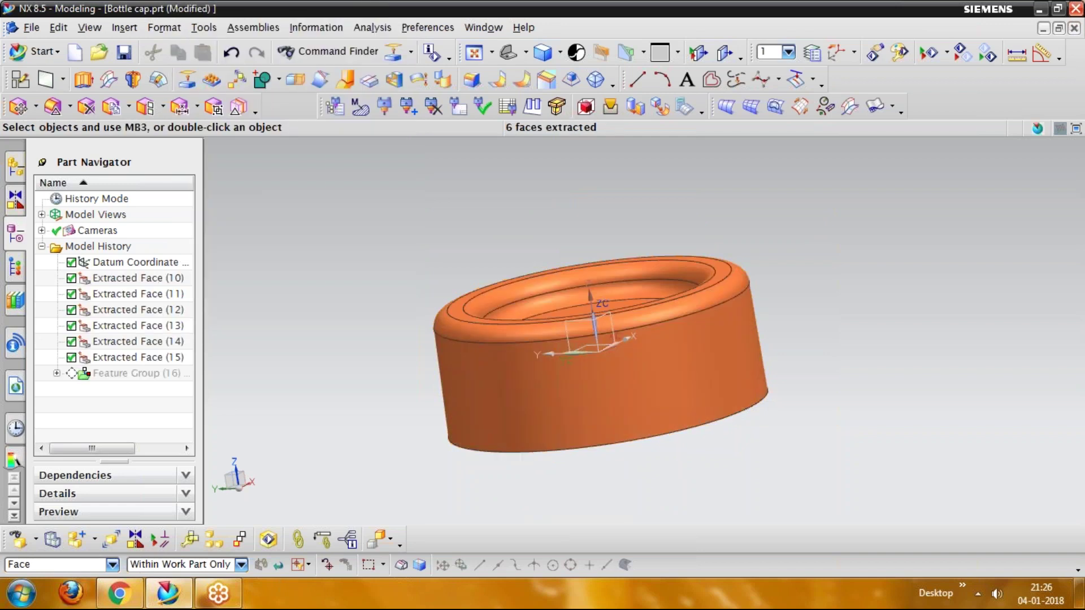
Step: Expand Feature Group (16) and hide the Scale Body (9) solid, leaving the extracted faces visible
middle_click_drag(300, 334, 335, 370)
left_click(57, 278)
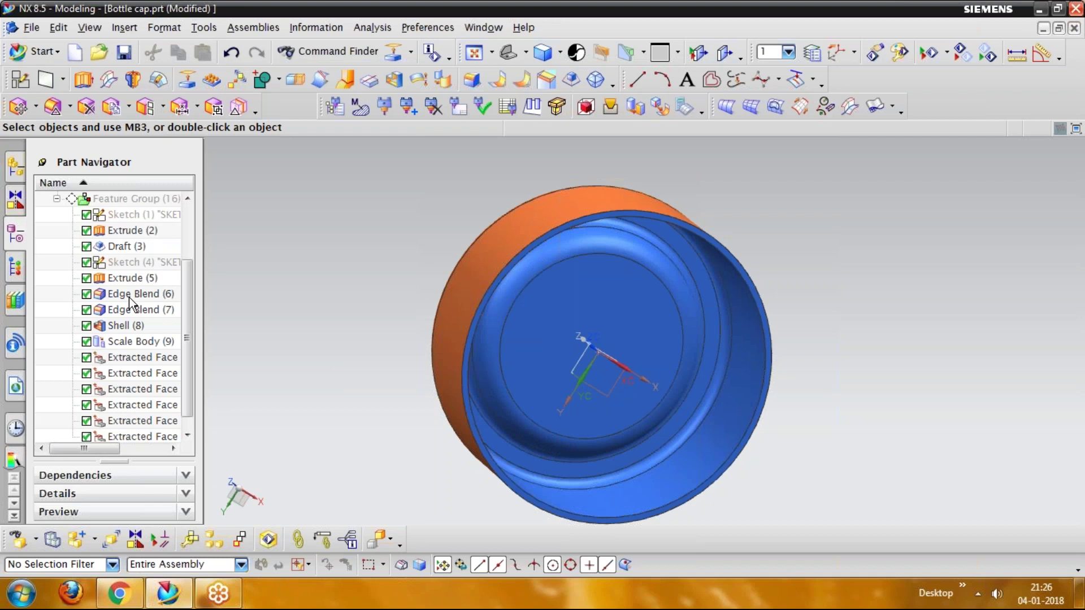
scroll(146, 407, "down", 1)
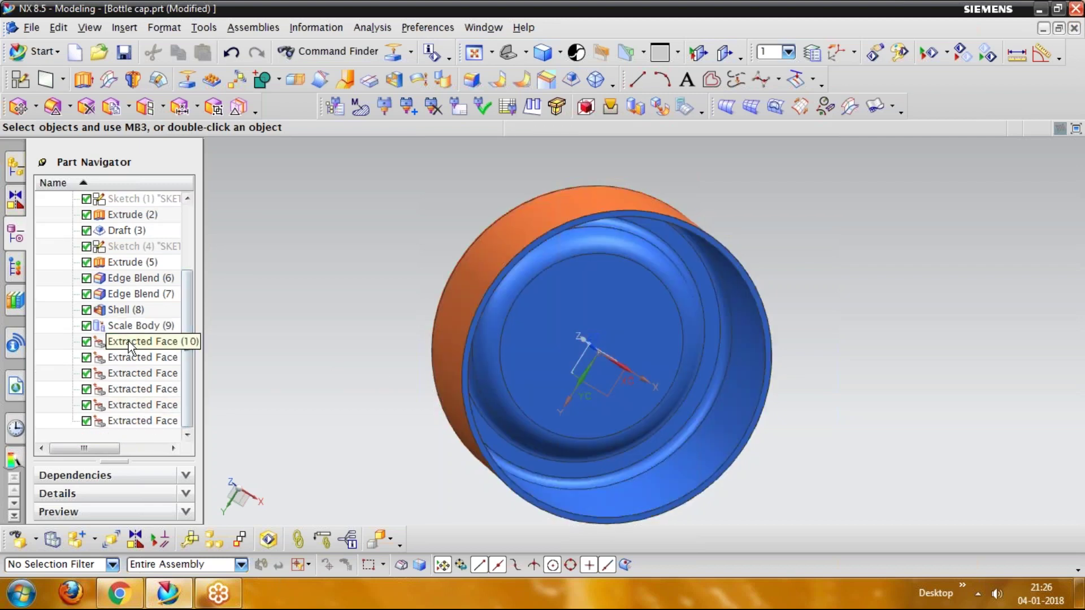
middle_click_drag(329, 342, 362, 339)
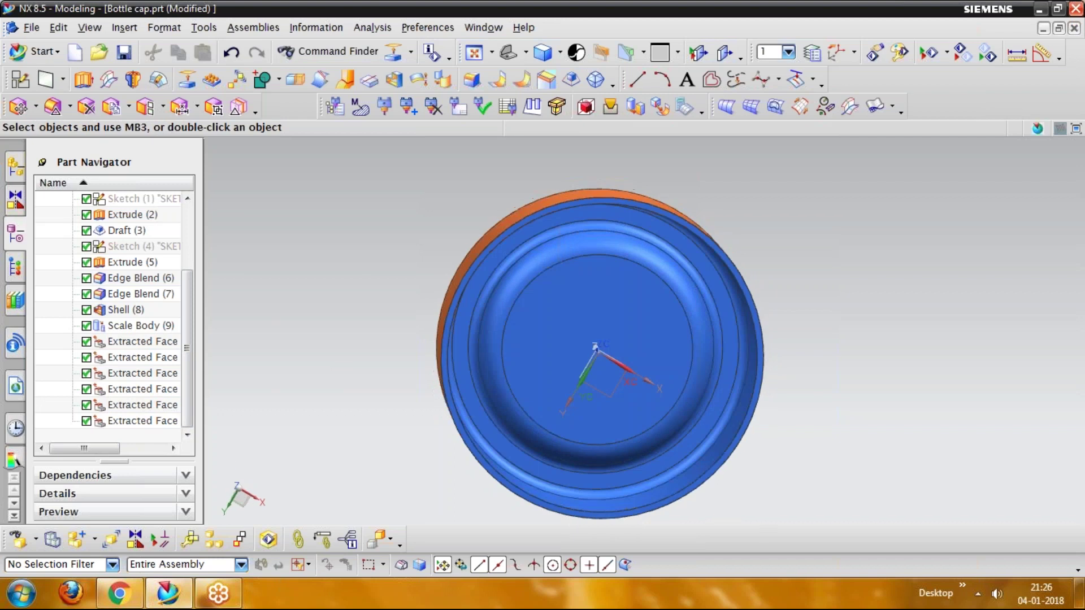
right_click(141, 329)
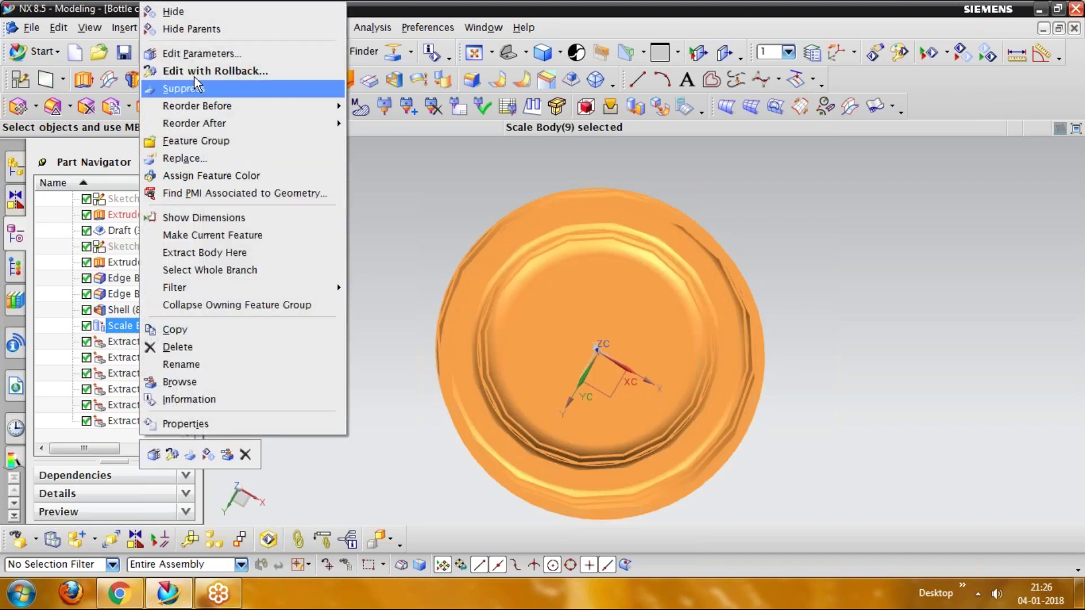
left_click(202, 11)
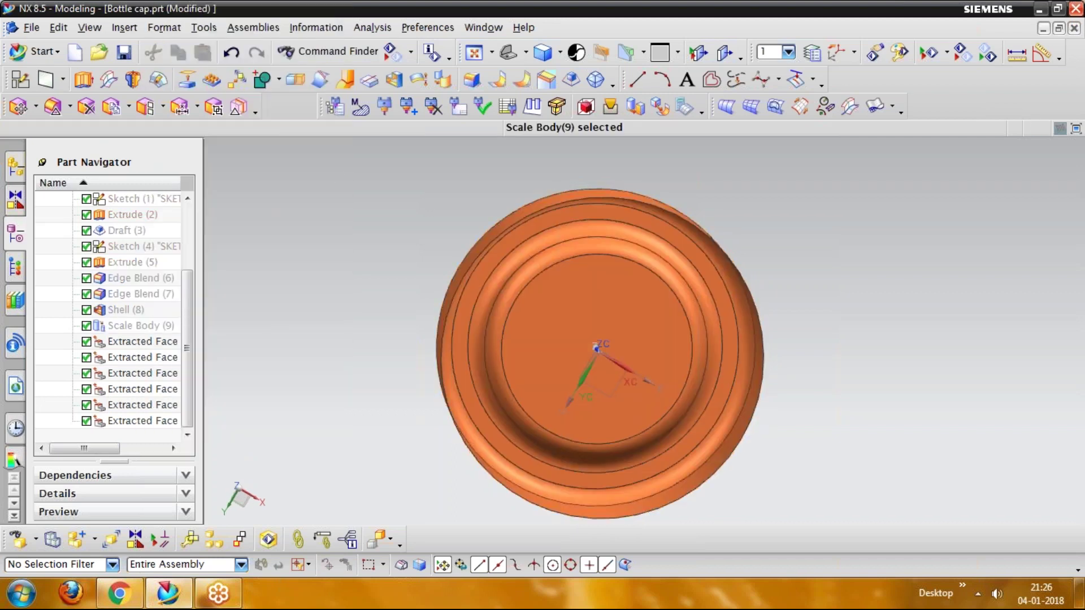
middle_click_drag(373, 241, 408, 333)
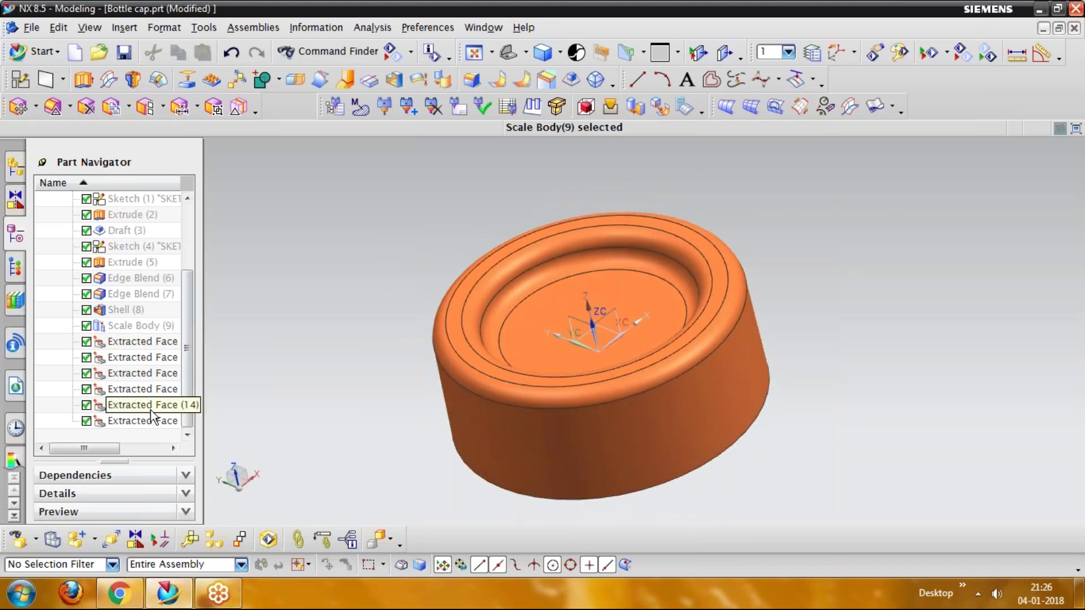
Step: Sew the outer side sheet (target) to the rim ring and four other extracted faces
middle_click_drag(321, 371, 316, 395)
left_click(124, 28)
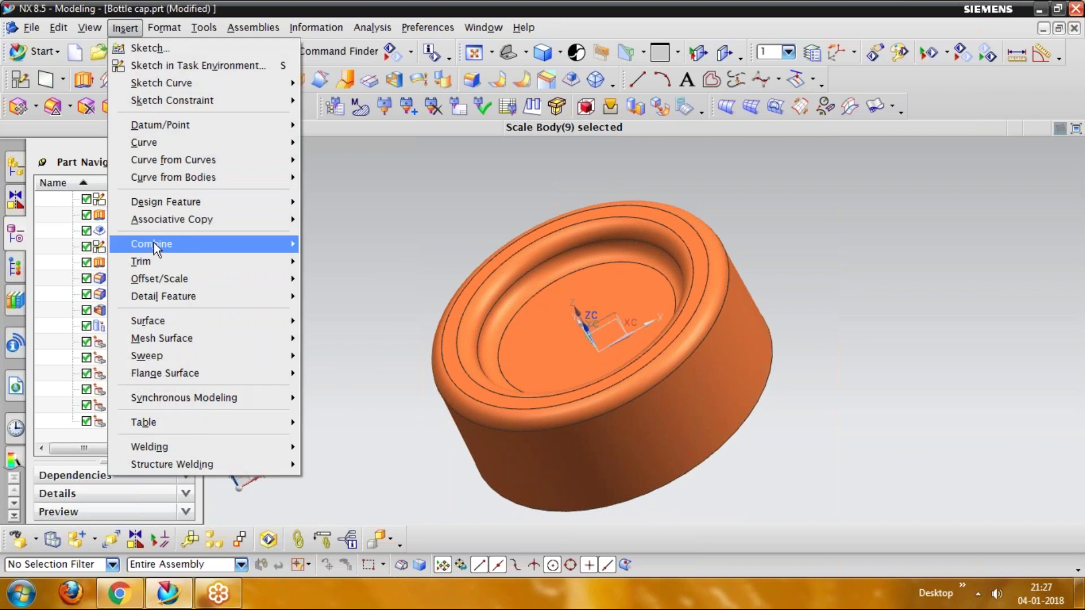
mouse_move(154, 243)
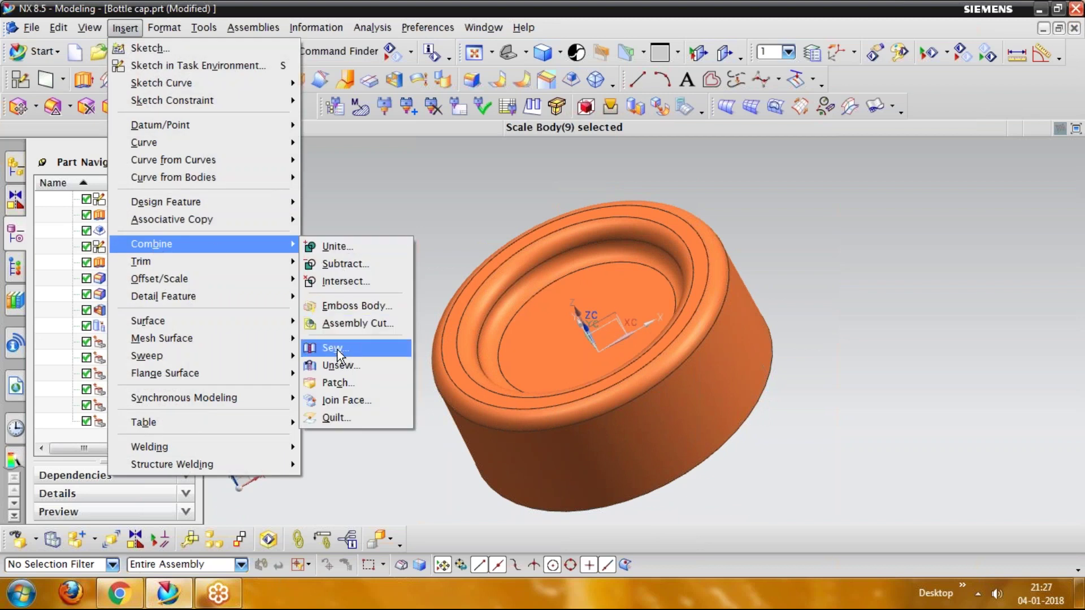
left_click(337, 349)
left_click(460, 435)
left_click(455, 390)
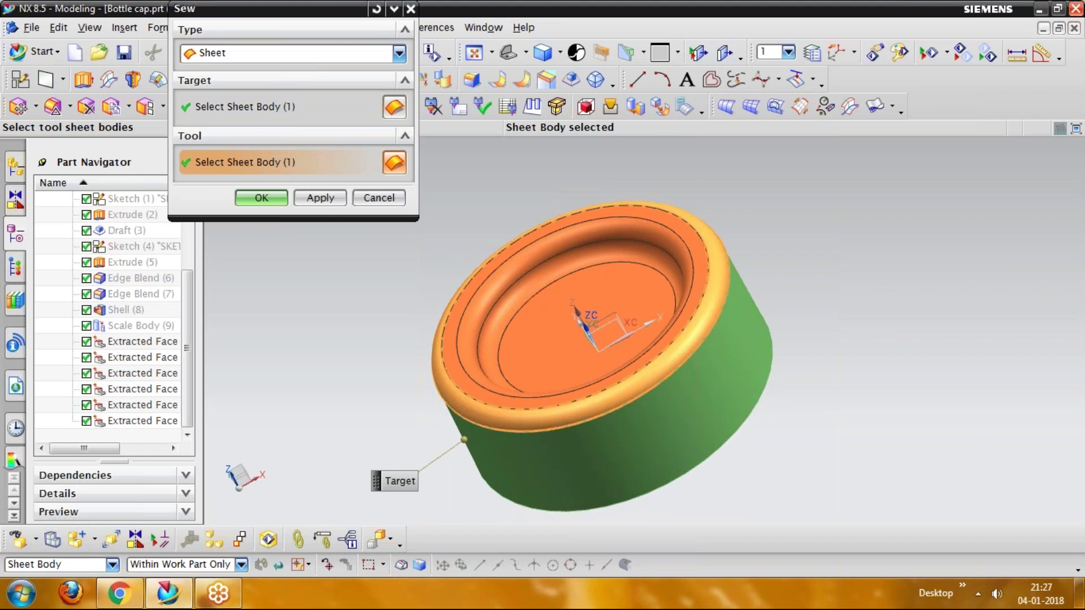
left_click(467, 356)
left_click(486, 356)
left_click(501, 356)
left_click(477, 368)
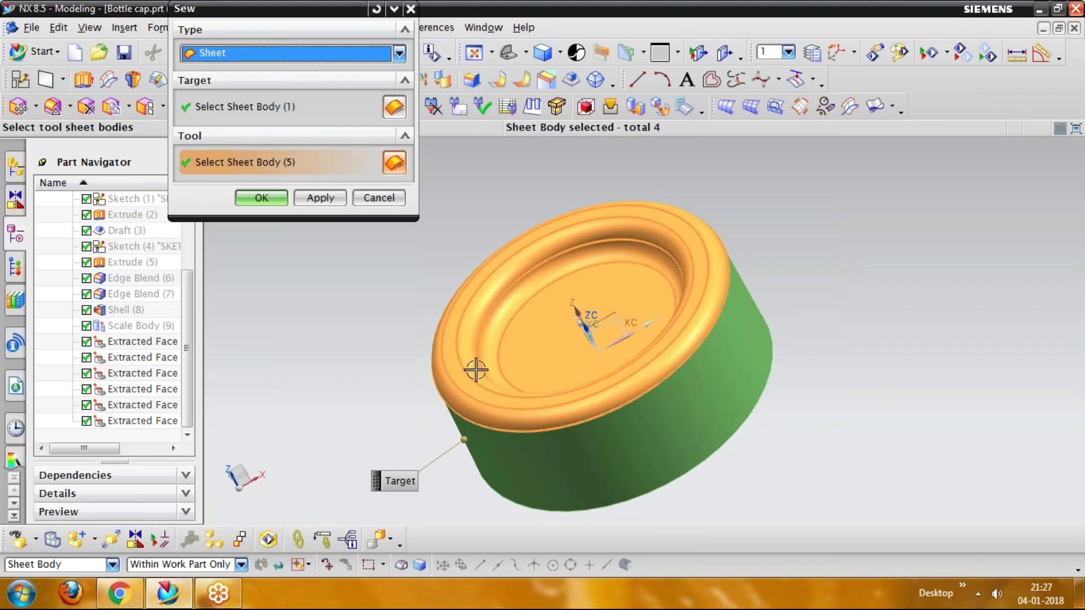
left_click(266, 201)
middle_click_drag(334, 303, 317, 264)
scroll(191, 412, "down", 1)
Step: Span the cap's circular top rim edge with a flat N-sided surface sheet
left_click(123, 29)
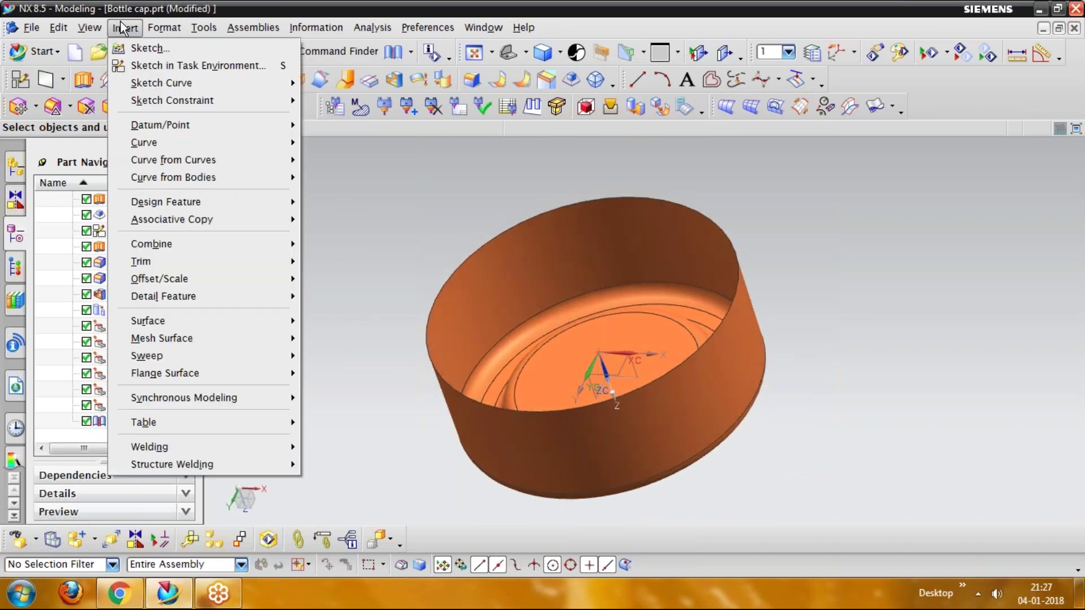
mouse_move(165, 339)
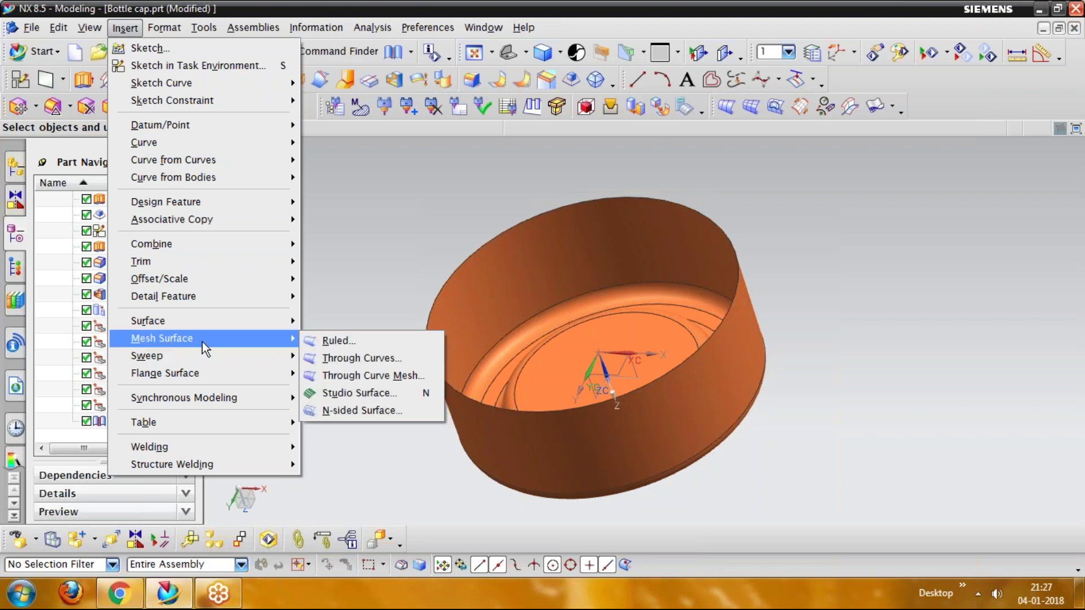
left_click(346, 412)
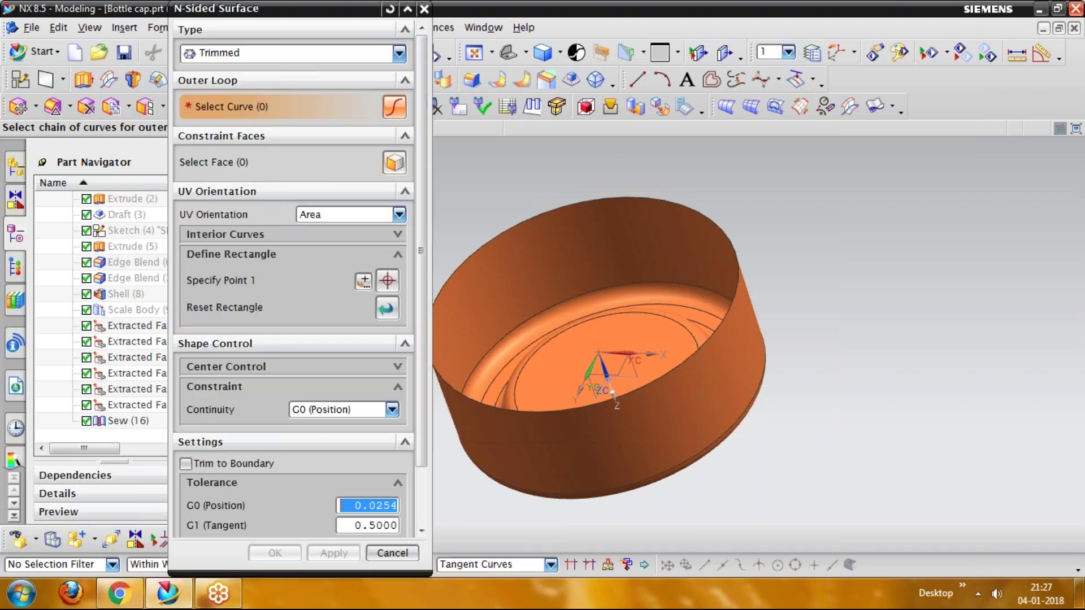
left_click(485, 252)
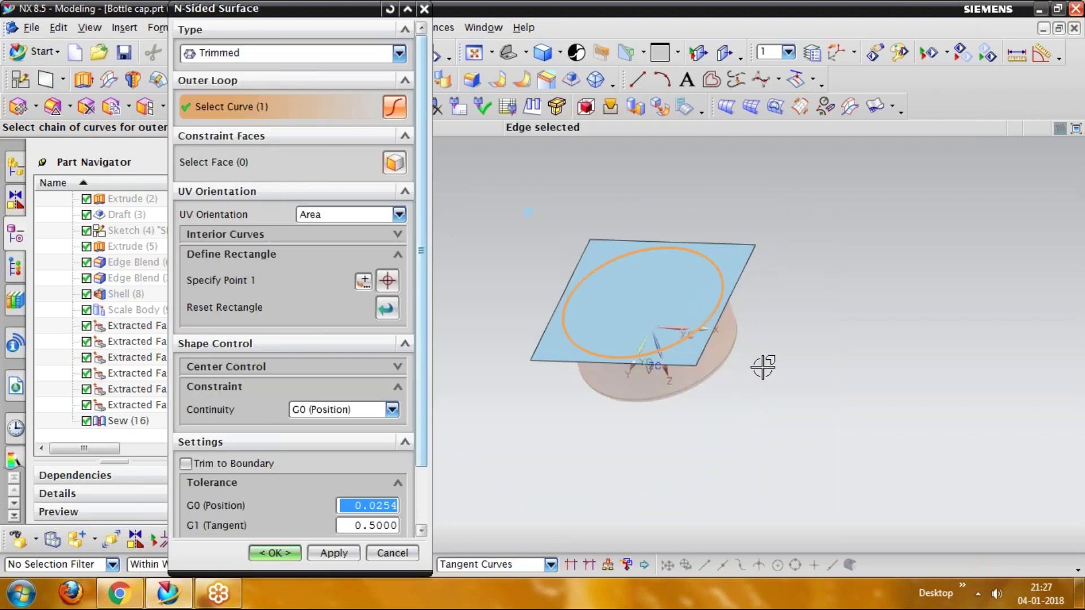
middle_click_drag(763, 367, 741, 367)
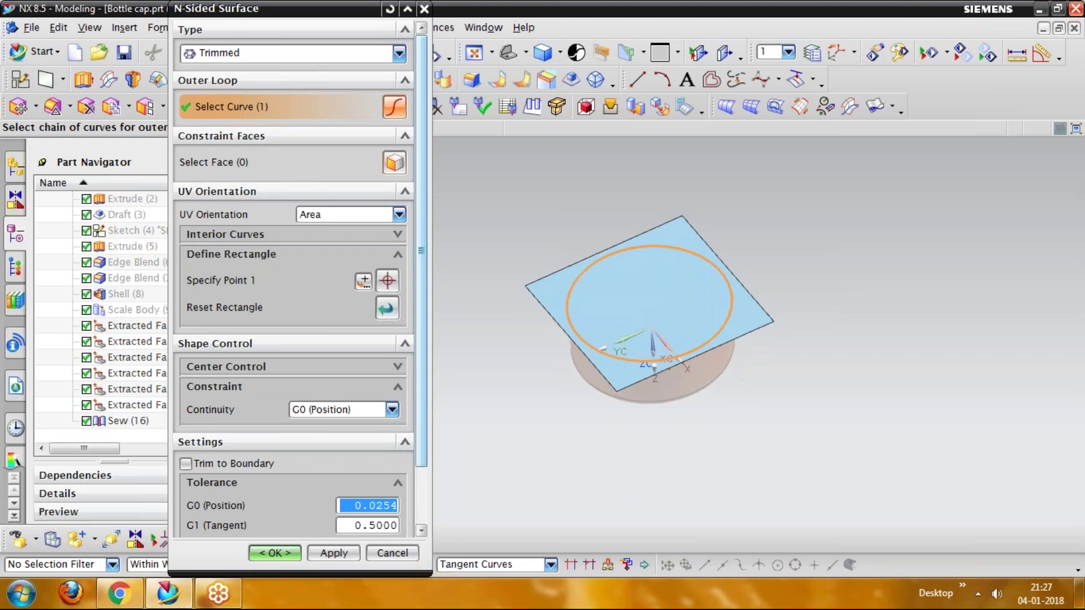
middle_click_drag(581, 288, 604, 316)
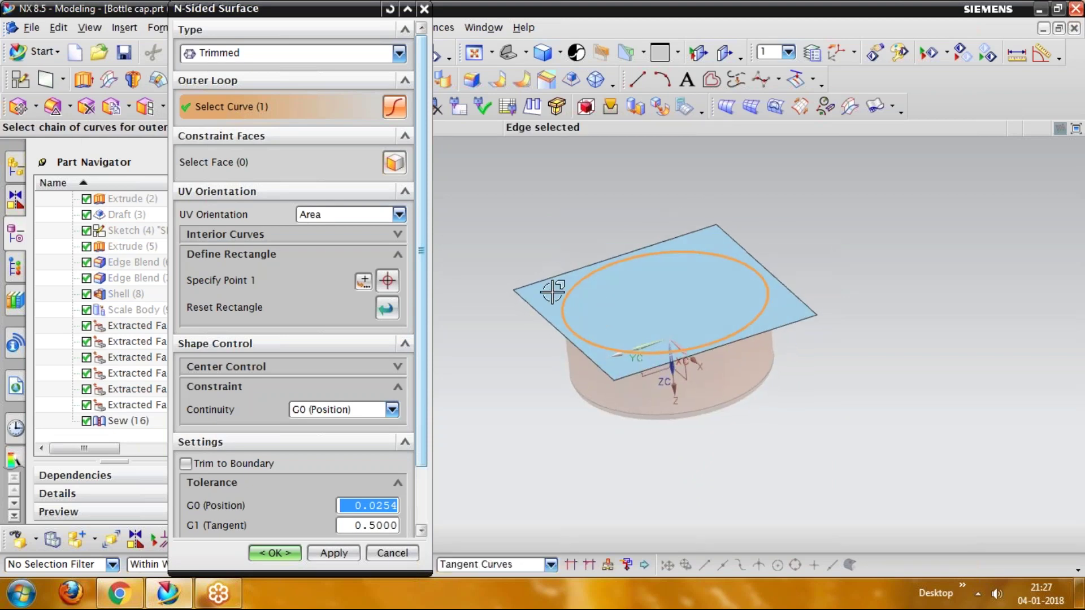
left_click(276, 553)
mouse_move(421, 451)
middle_mouse_down()
mouse_move(421, 463)
mouse_move(429, 451)
middle_mouse_up()
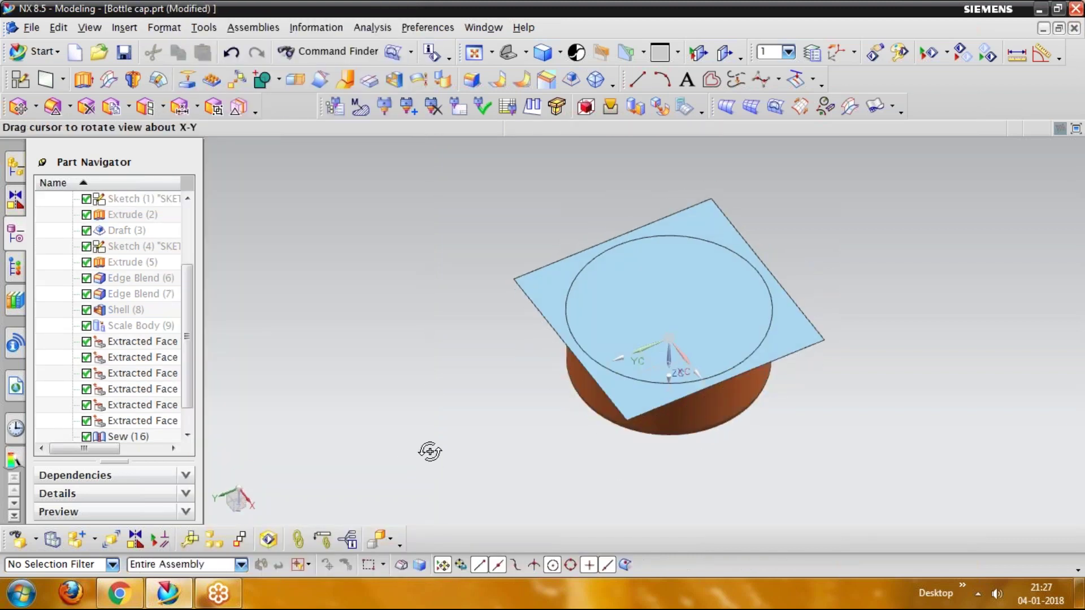
scroll(670, 317, "up", 2)
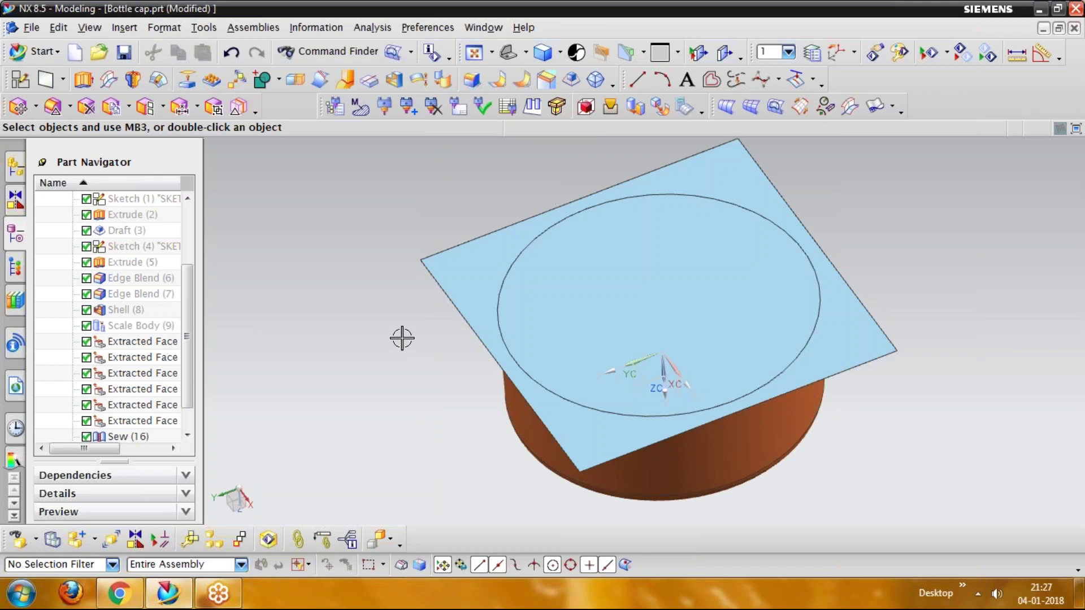
middle_click_drag(310, 252, 308, 238)
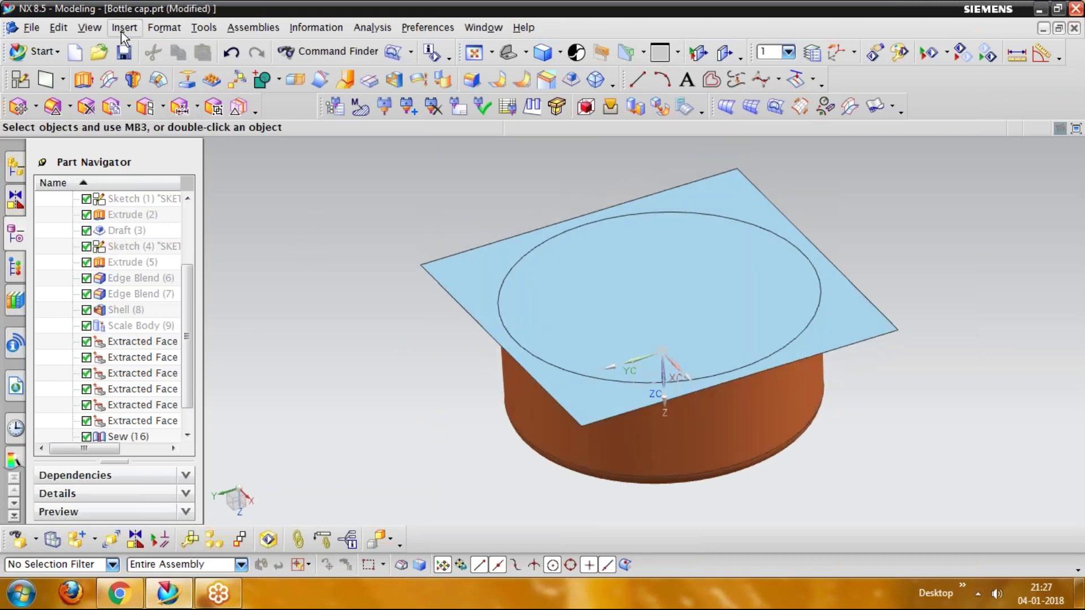
Step: Start Trim and Extend on the first sheet edge with a 10 mm extension distance
left_click(122, 34)
mouse_move(163, 262)
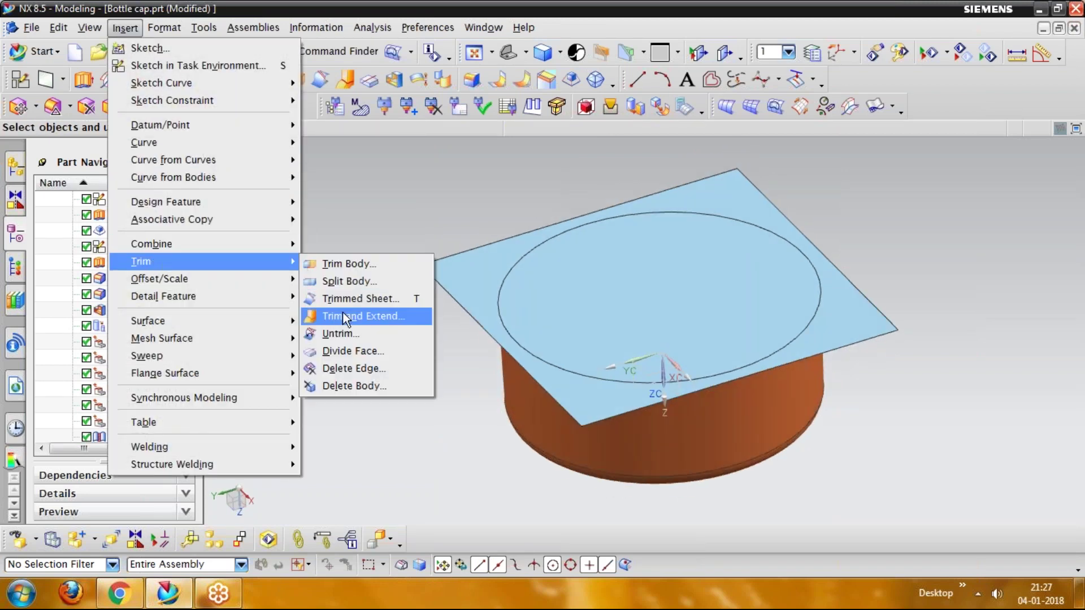
left_click(356, 317)
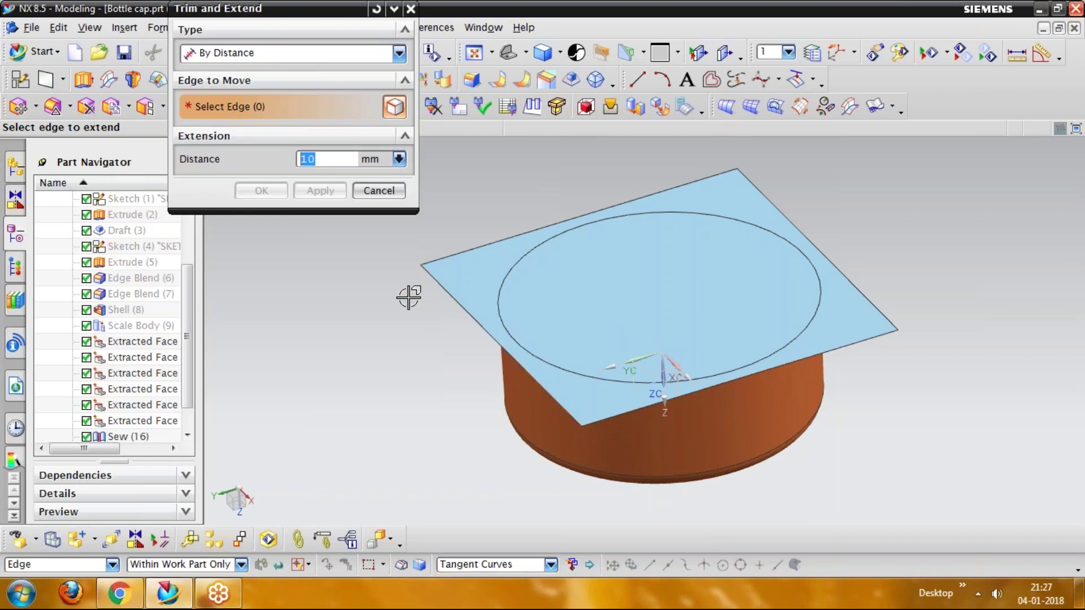
left_click(464, 308)
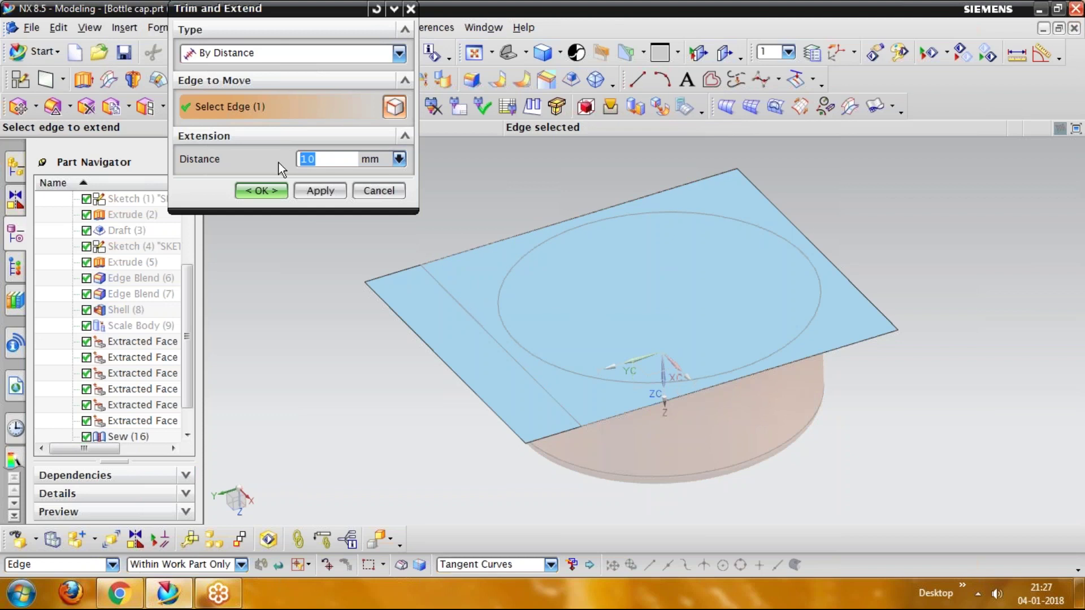
type("5")
key("Return")
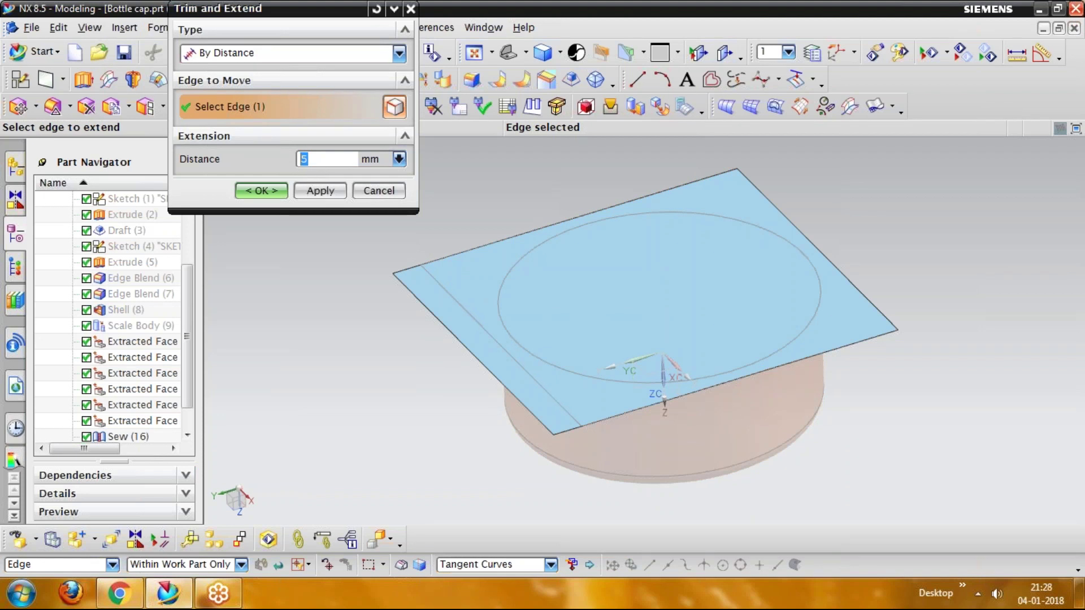
type("10")
key("Return")
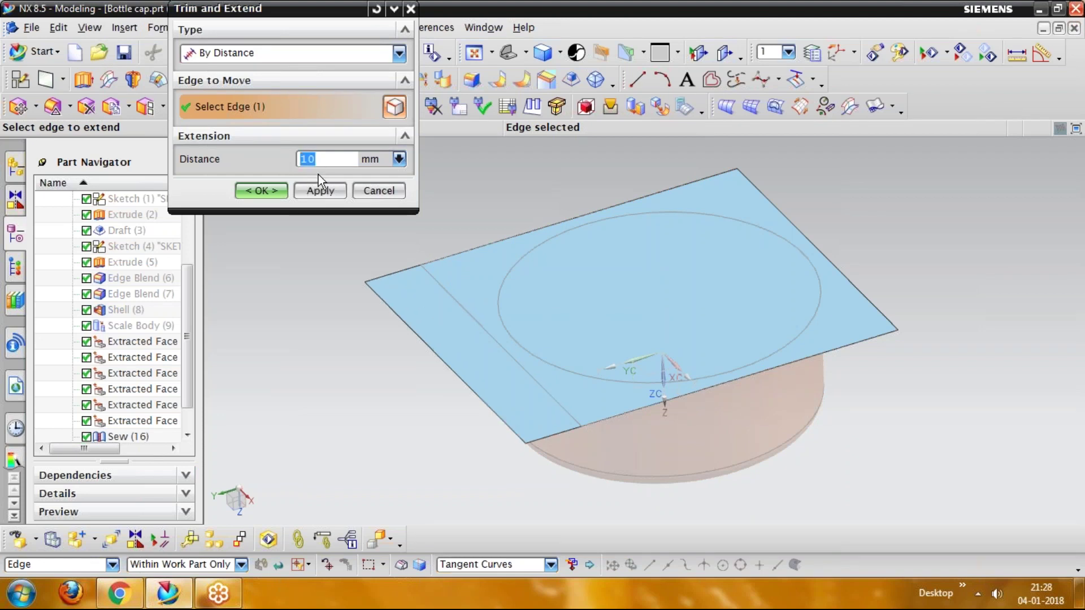
Step: Add the top-left, top-right and bottom-right edges and apply the 10 mm extension
left_click(444, 252)
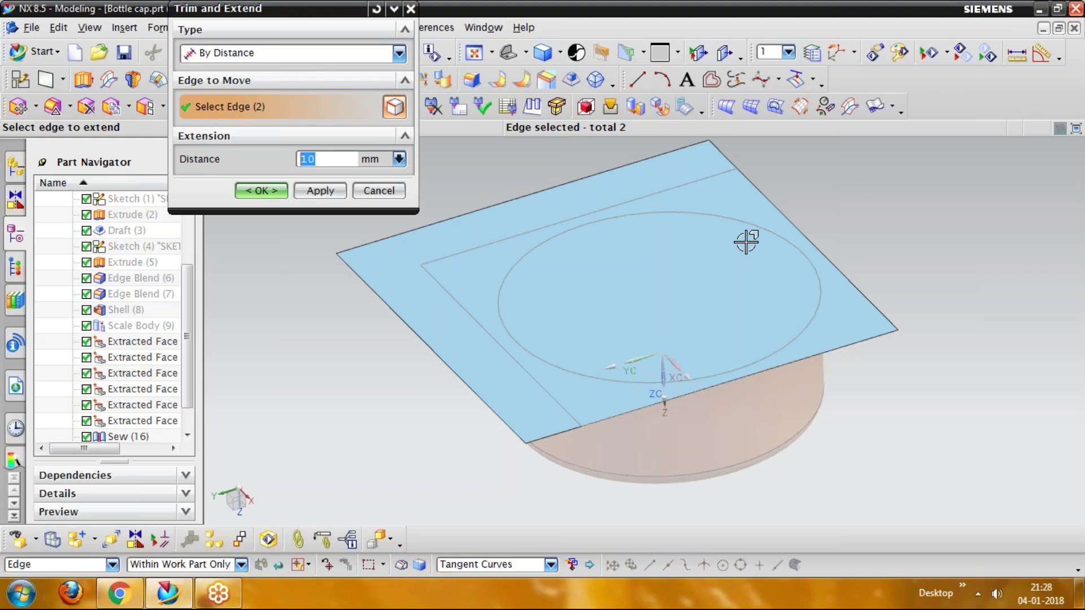
left_click(779, 212)
left_click(791, 360)
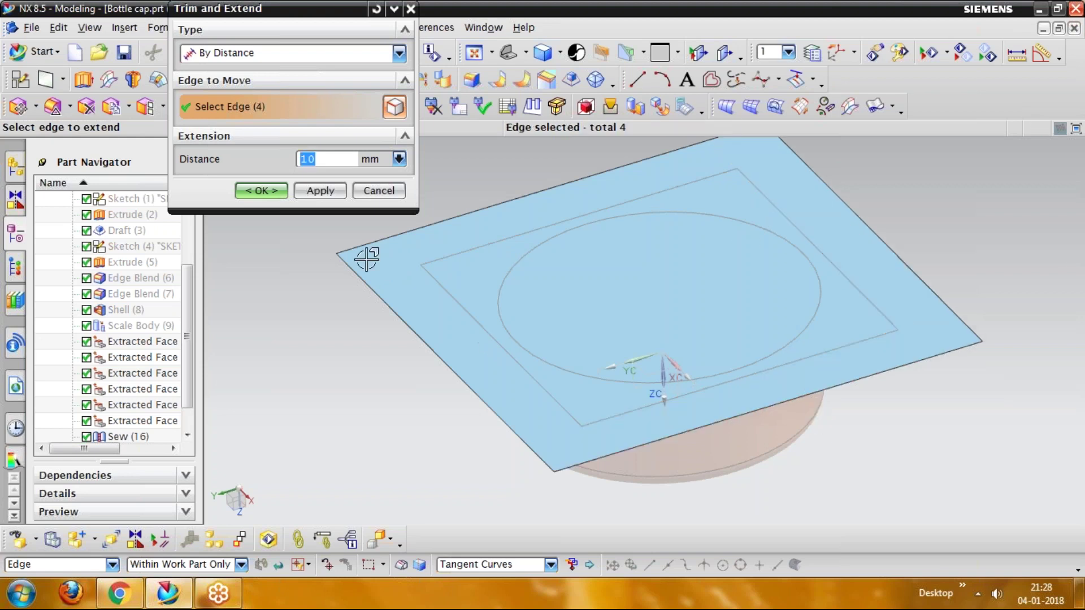
left_click(261, 190)
mouse_move(363, 416)
middle_mouse_down()
mouse_move(323, 327)
mouse_move(334, 417)
mouse_move(334, 407)
mouse_move(356, 407)
middle_mouse_up()
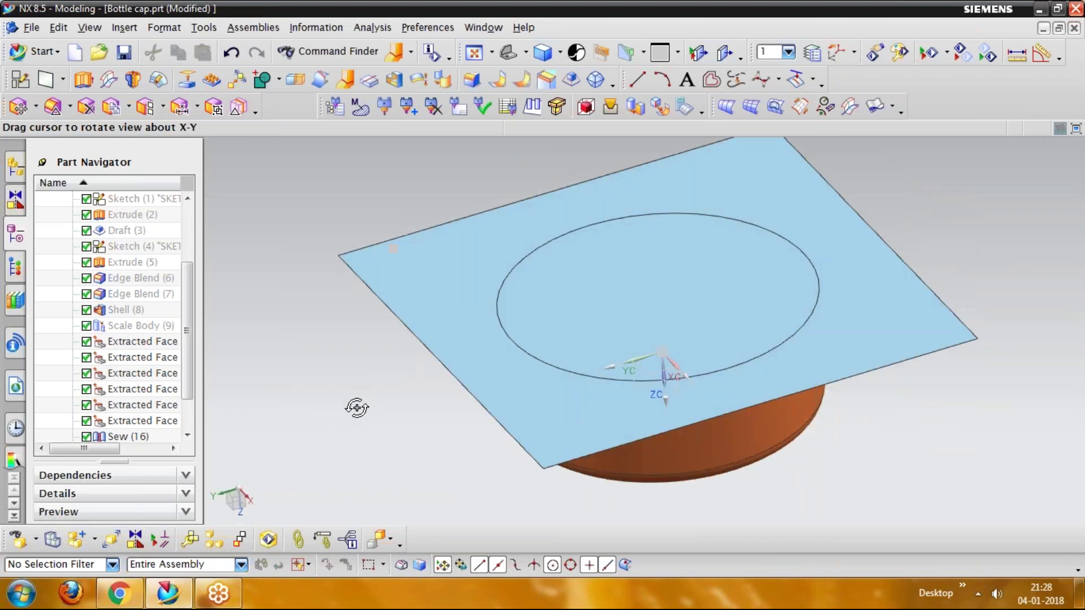
scroll(345, 390, "up", 3)
scroll(277, 370, "down", 1)
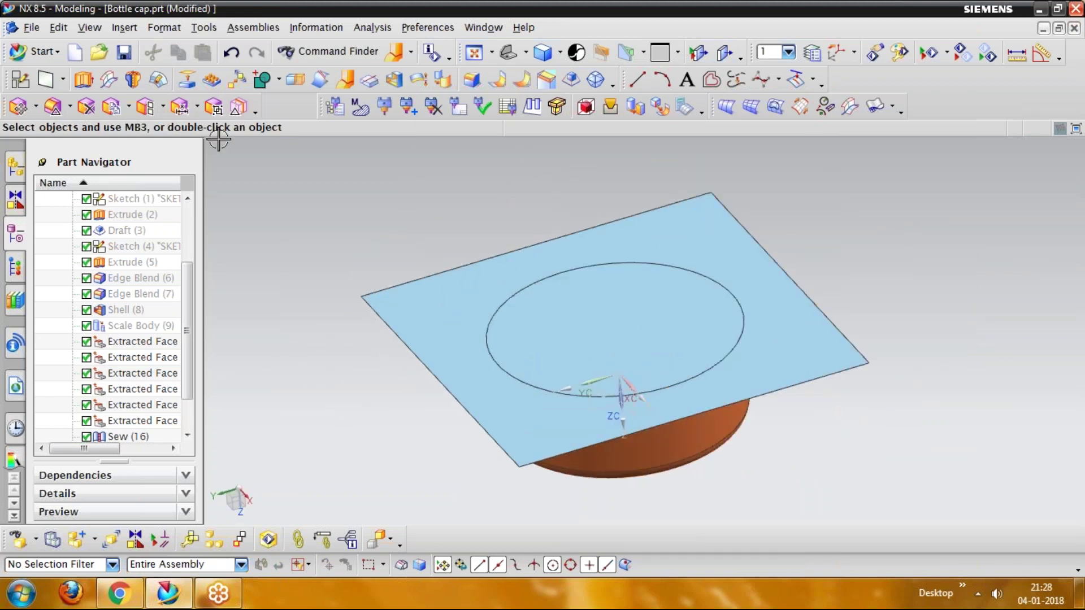
Step: Trim the flat sheet against the cap's faces, cutting a round hole over the opening
left_click(122, 27)
mouse_move(156, 260)
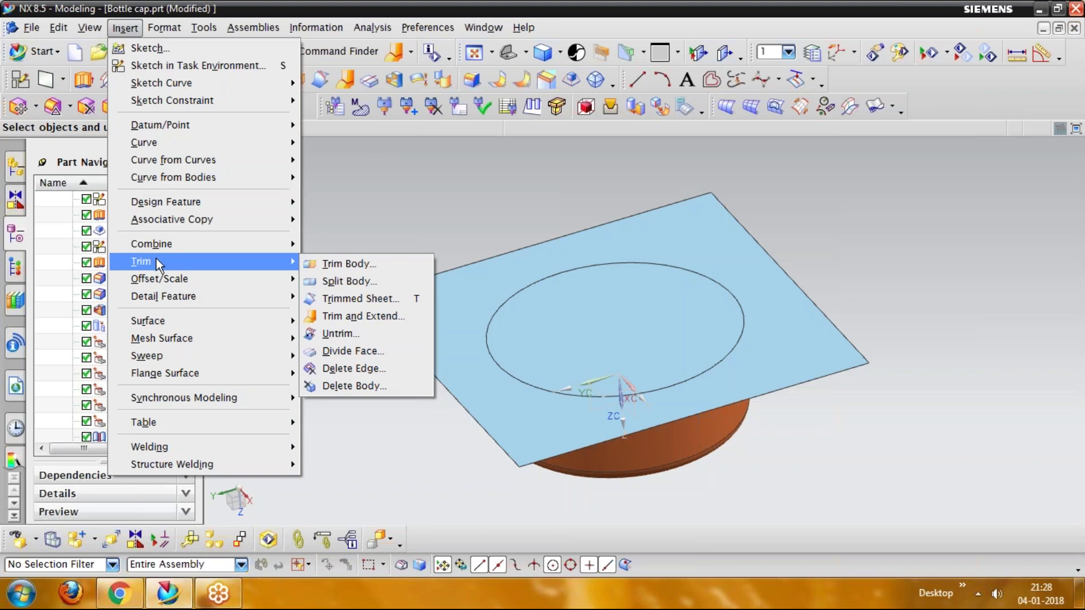
left_click(361, 301)
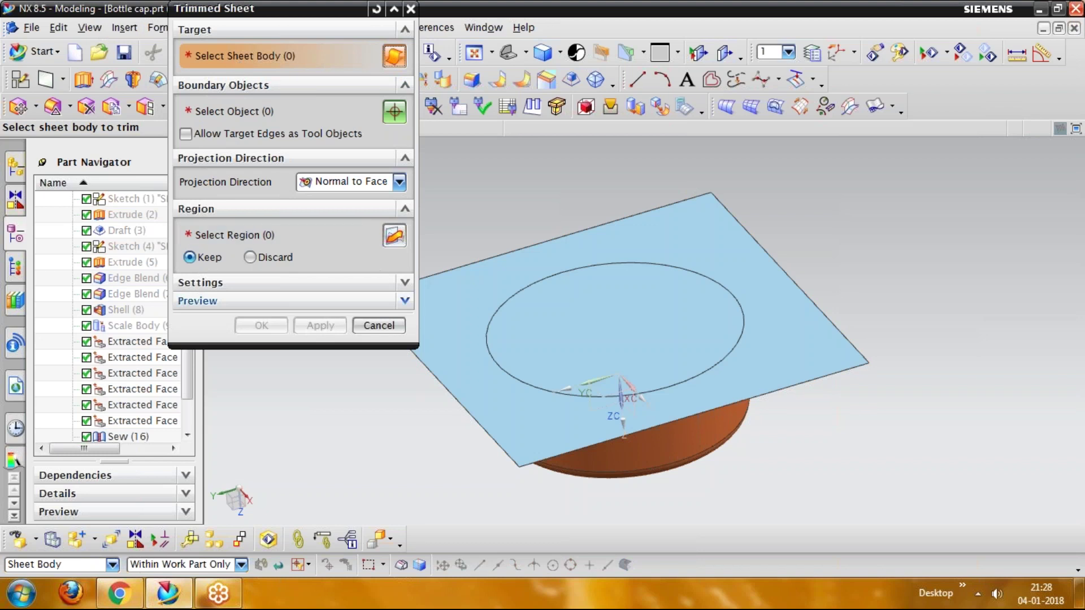
left_click(469, 339)
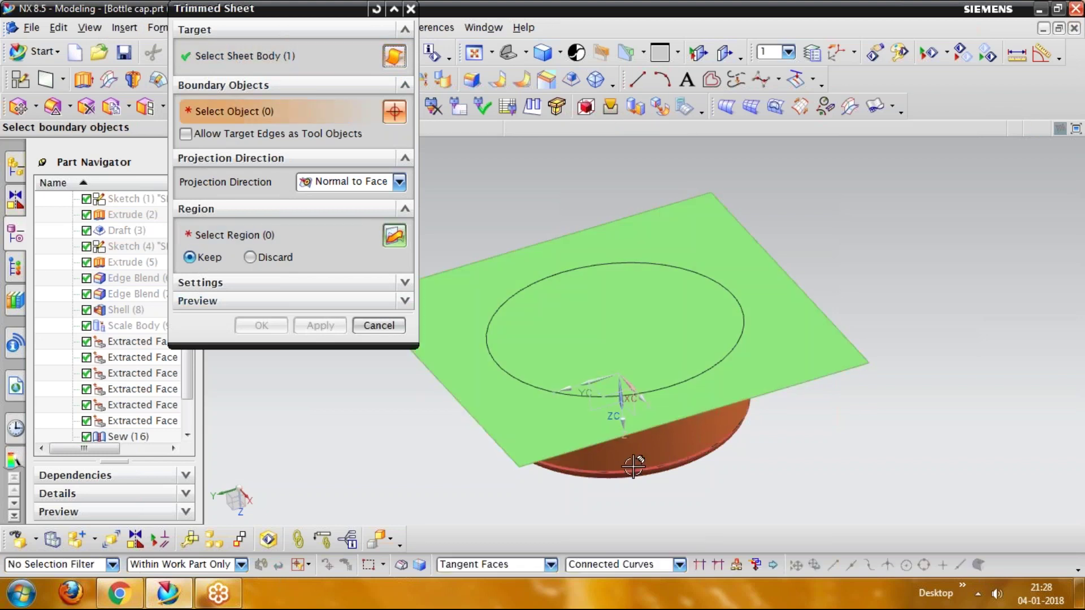
left_click(630, 461)
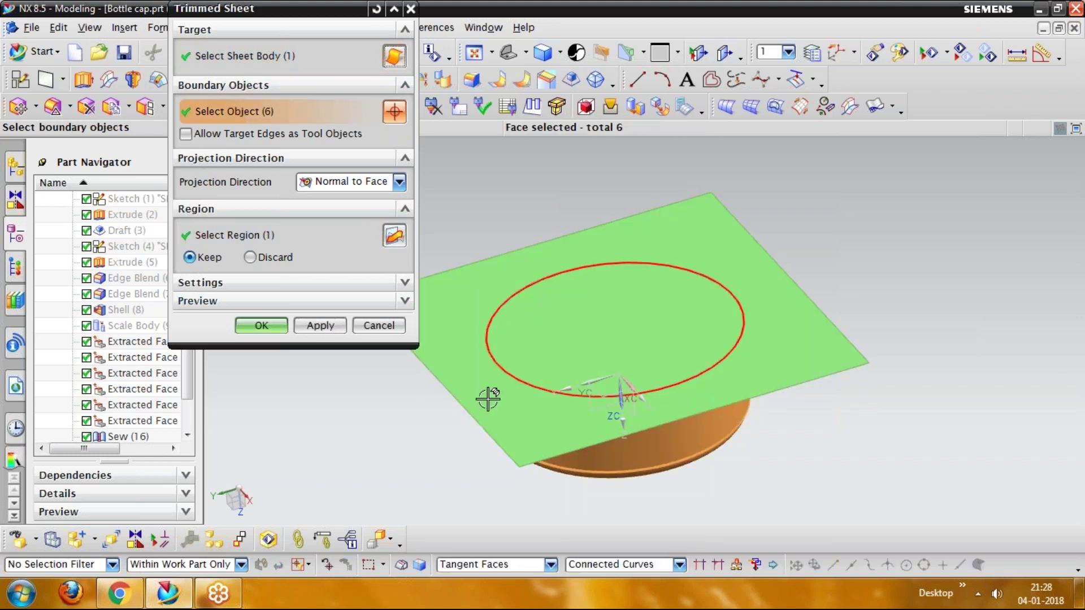
left_click(260, 326)
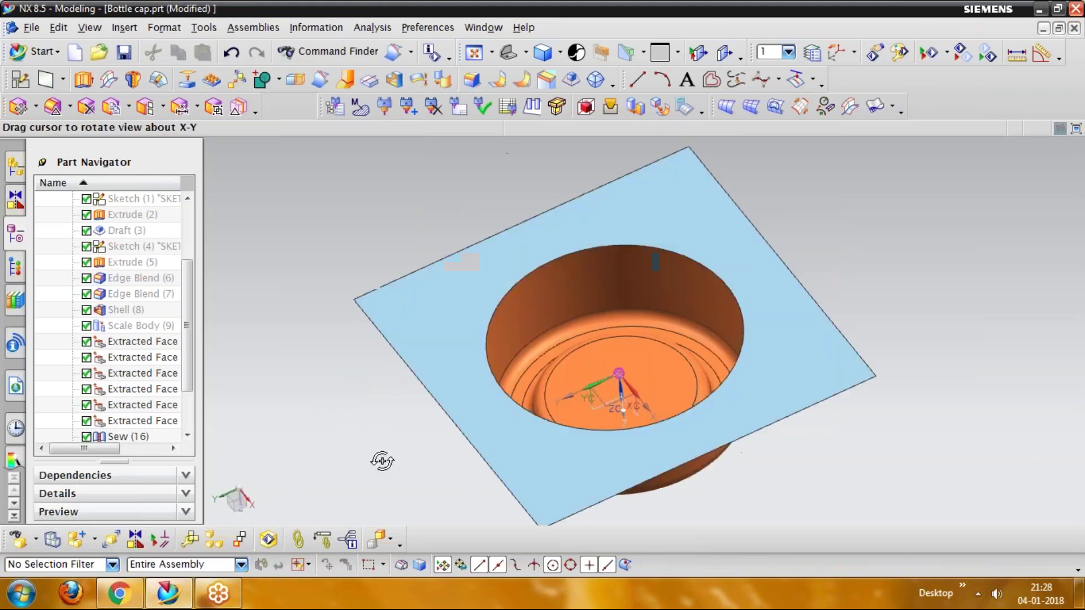
left_click_drag(382, 461, 346, 448)
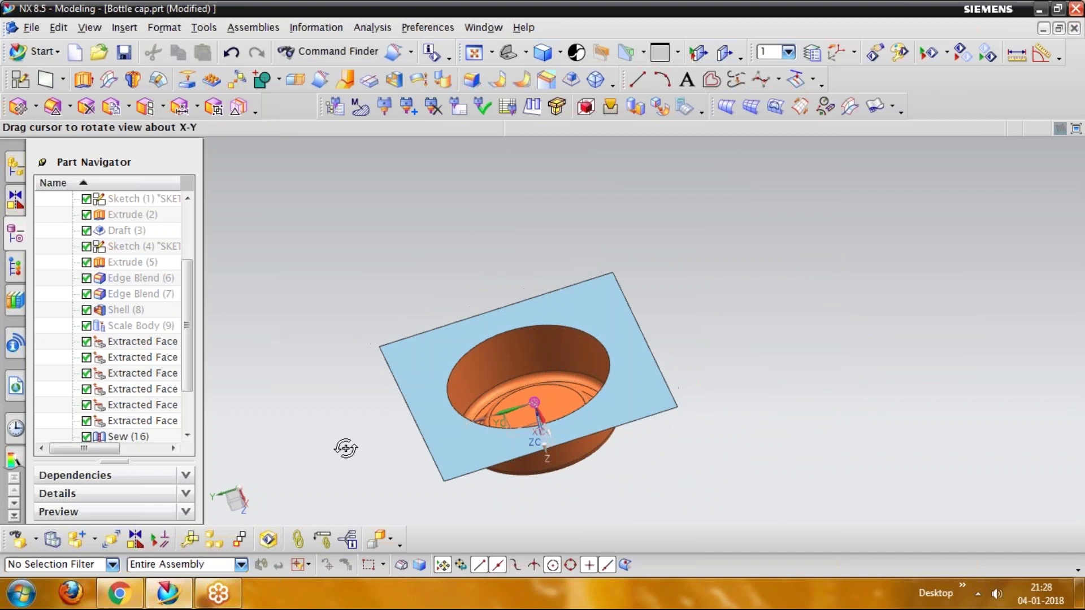
key("ctrl+f")
Step: Sew the flat trimmed sheet (target) to the cap surface (tool)
left_click(125, 27)
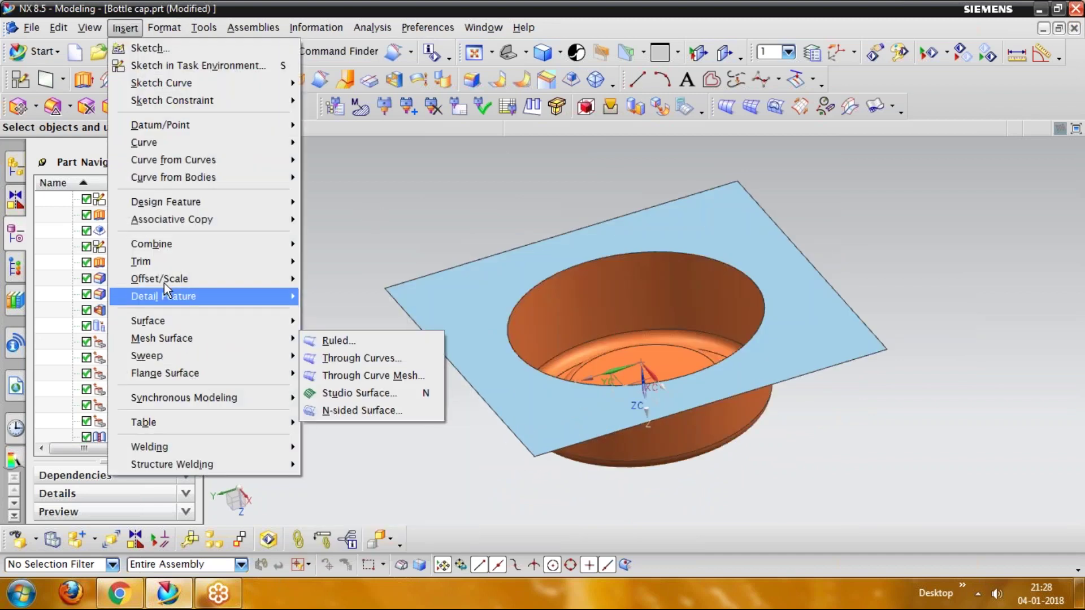
mouse_move(159, 248)
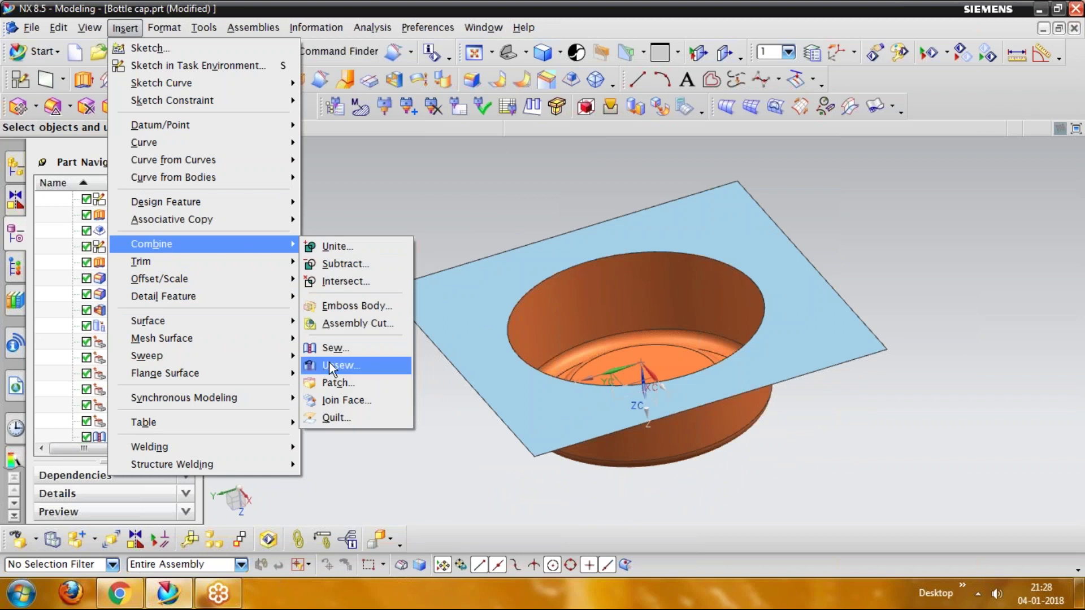
left_click(335, 348)
left_click(509, 395)
left_click(602, 360)
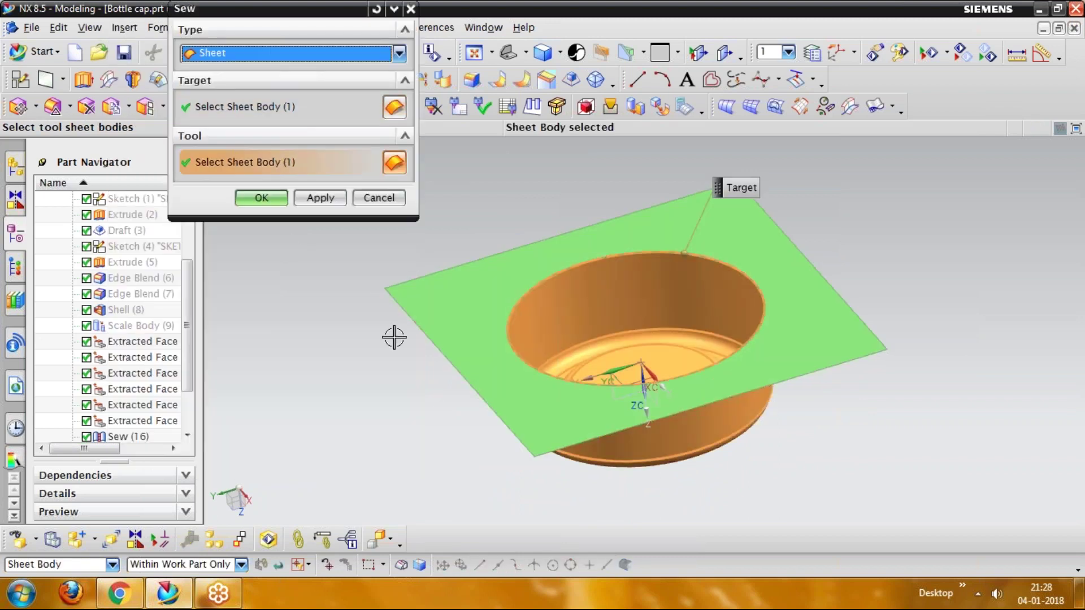
middle_click(287, 245)
middle_click_drag(428, 431, 448, 504)
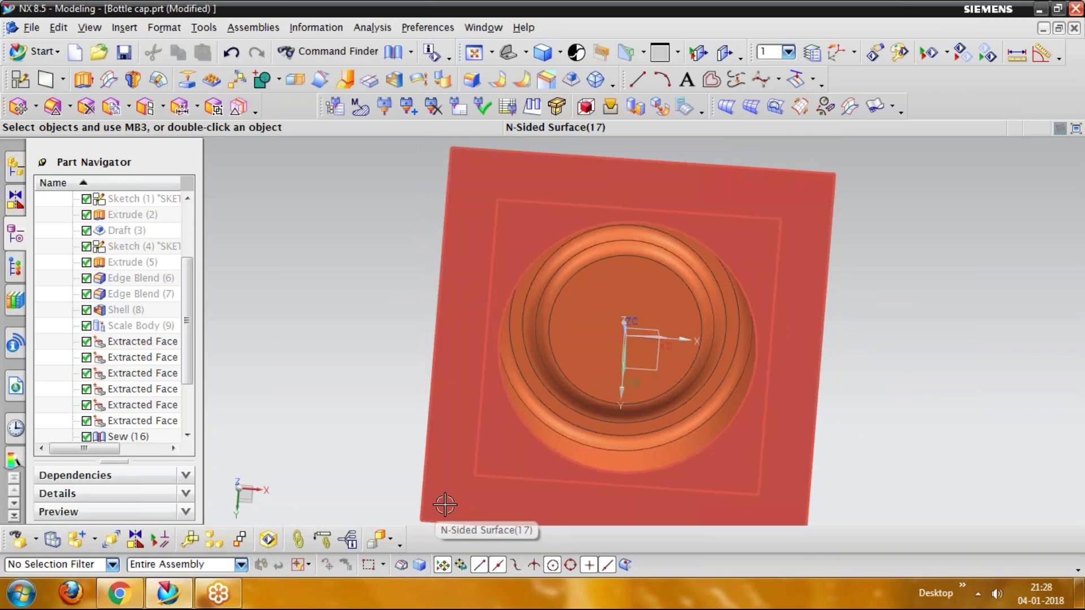
Step: Snap to a square top-down view and open the Start menu
key("F8")
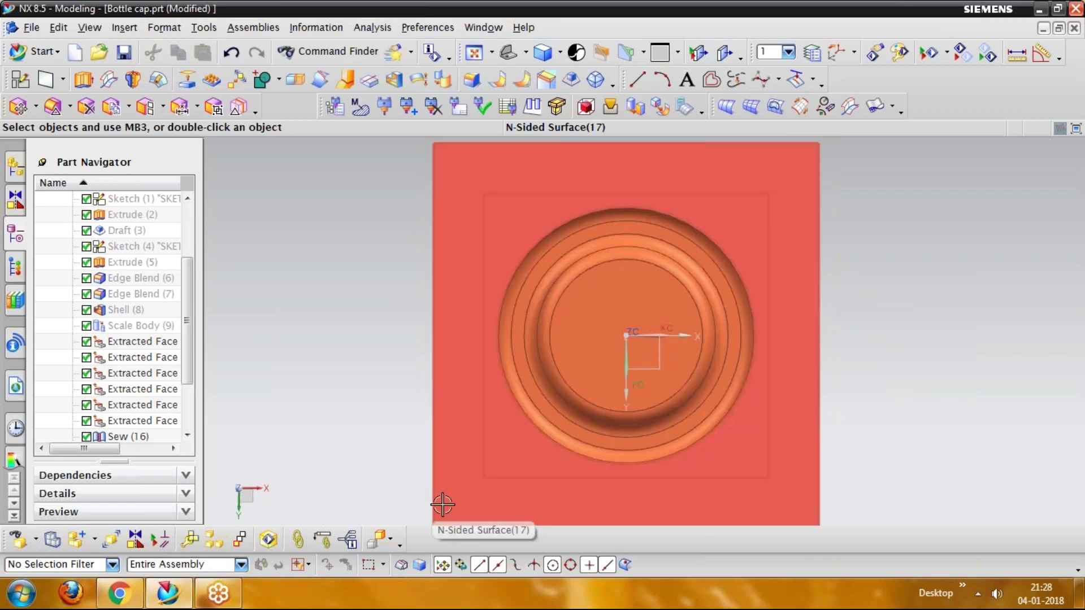
scroll(358, 320, "down", 2)
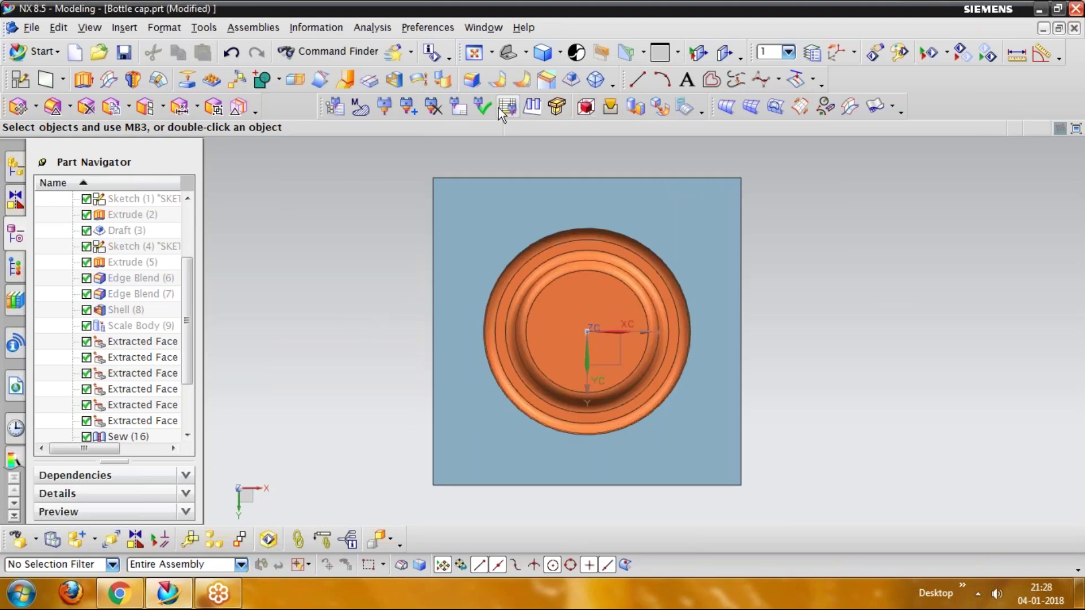
left_click(52, 52)
Step: Switch to the Electrode Design application and start Create Box
mouse_move(53, 245)
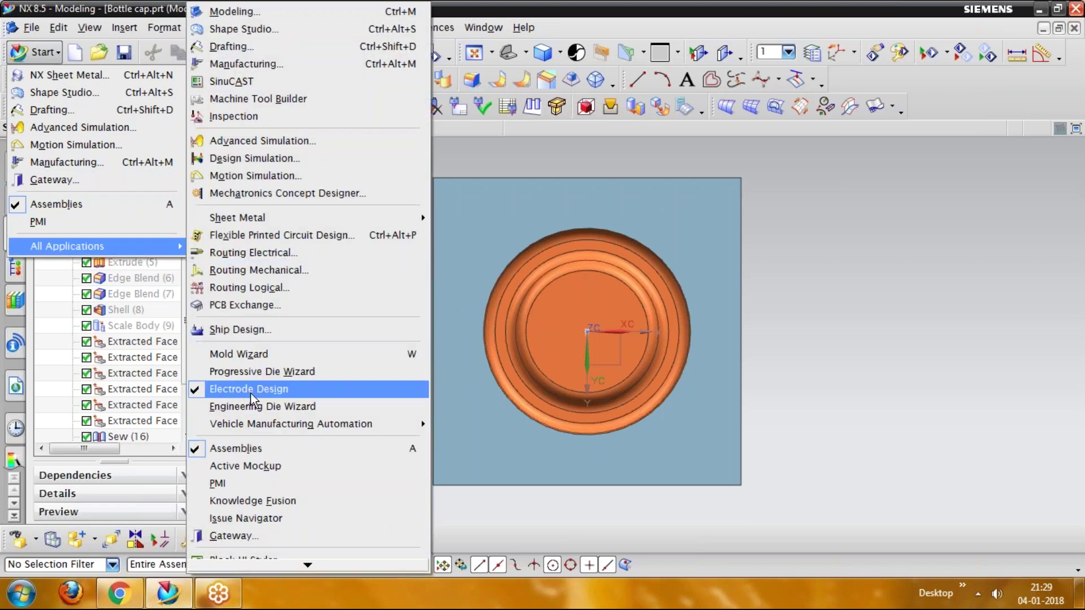
left_click(366, 395)
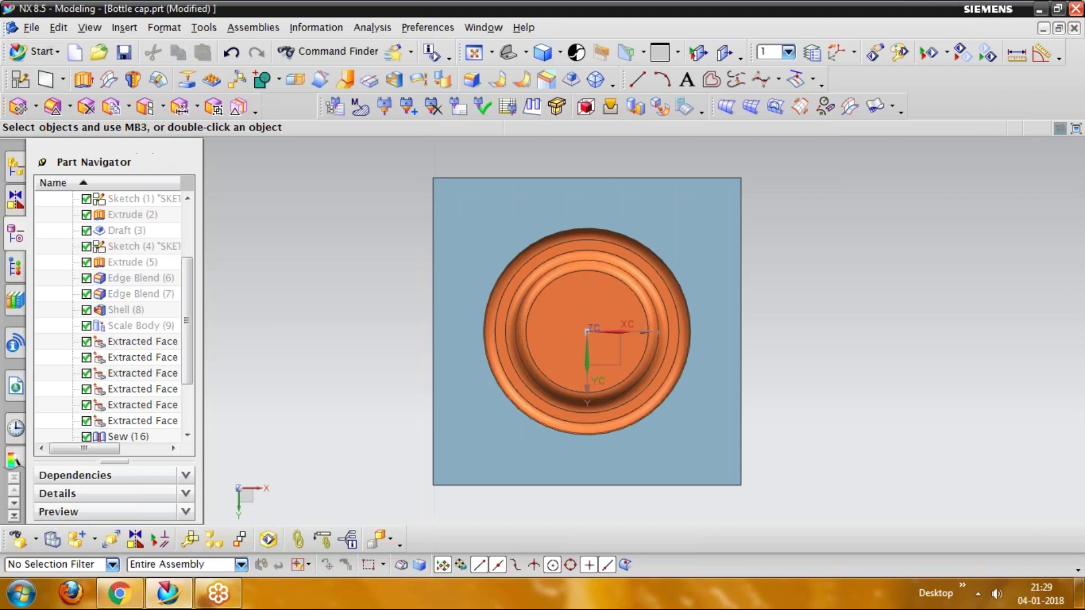
left_click_drag(321, 106, 235, 140)
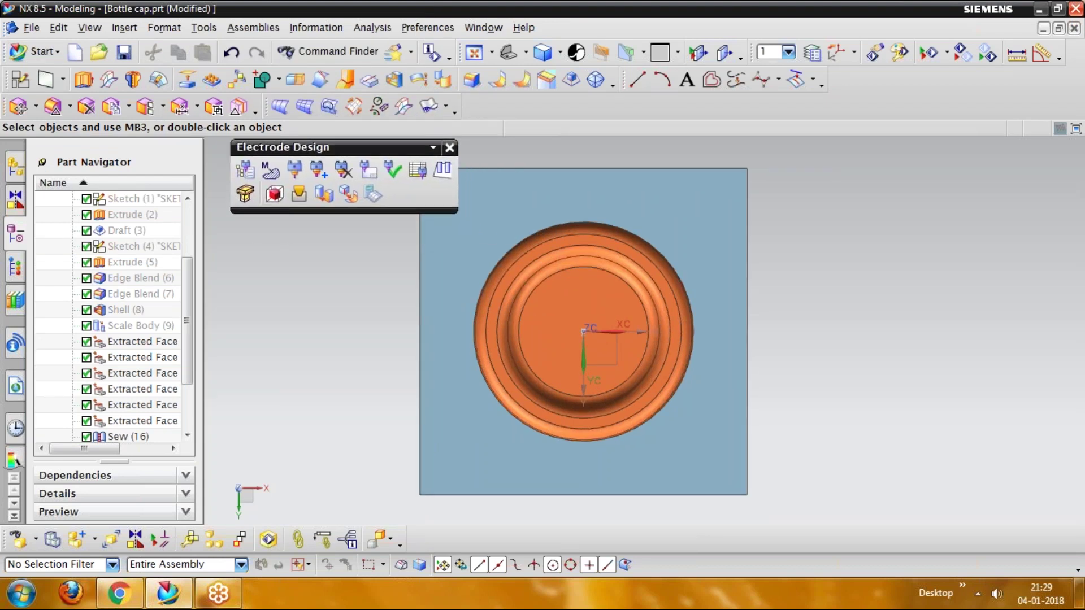
left_click(274, 195)
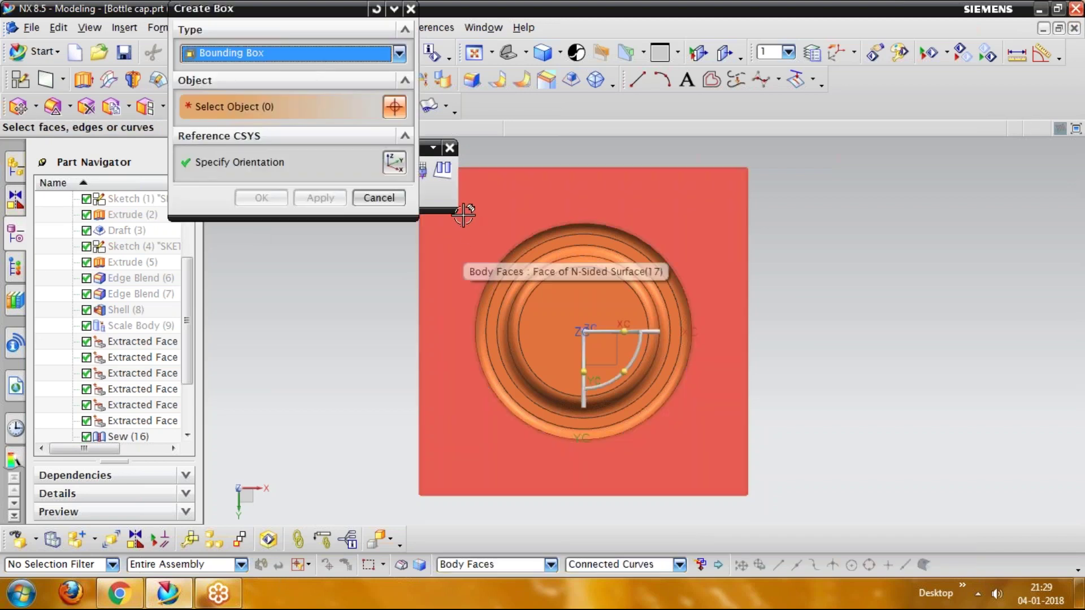
left_click_drag(424, 158, 820, 187)
Step: Box-select all the bottle cap faces and set the left side clearance to 5
left_click_drag(446, 209, 715, 469)
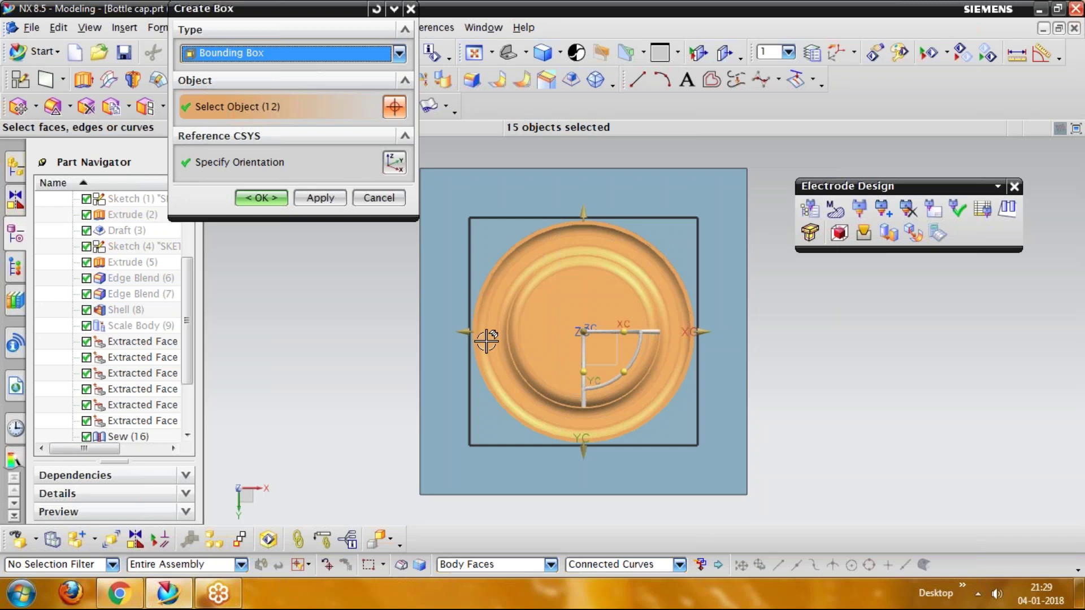
scroll(582, 226, "up", 3)
scroll(577, 234, "down", 3)
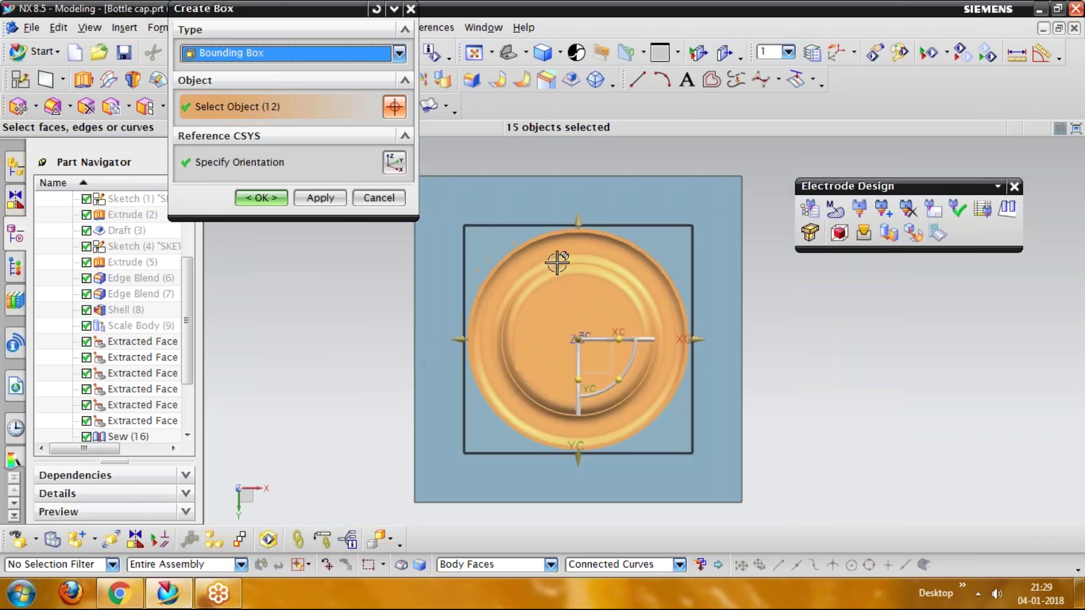
left_click(459, 339)
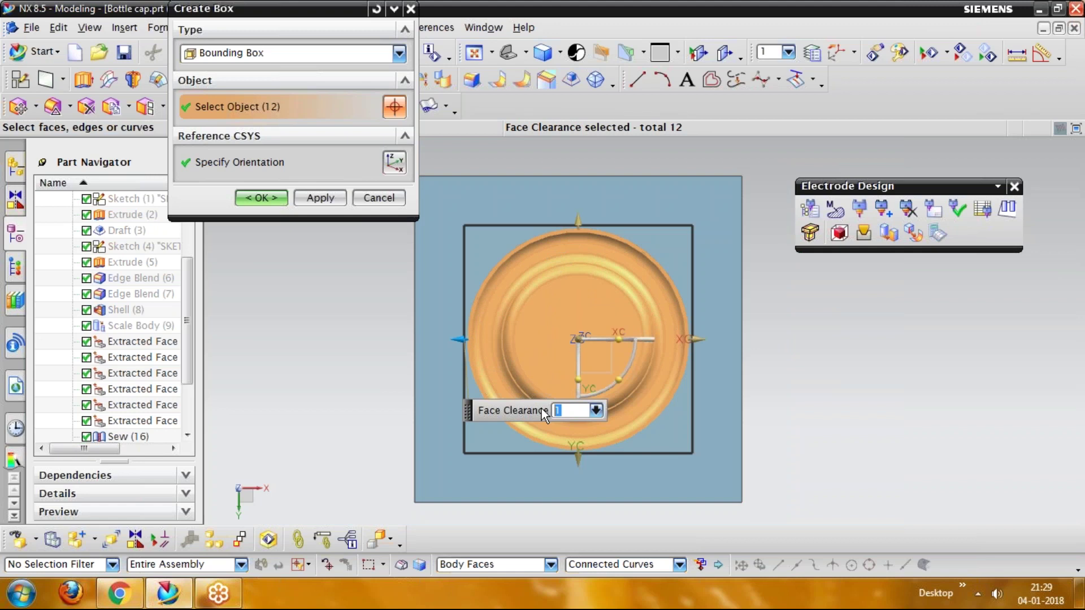
type("10")
key("Return")
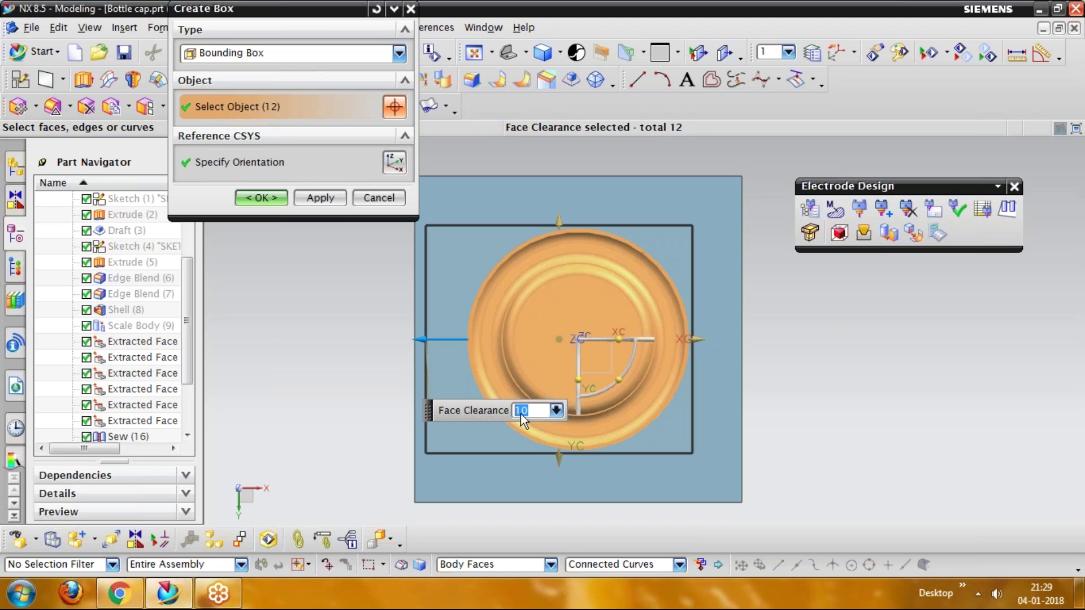
type("5")
key("Return")
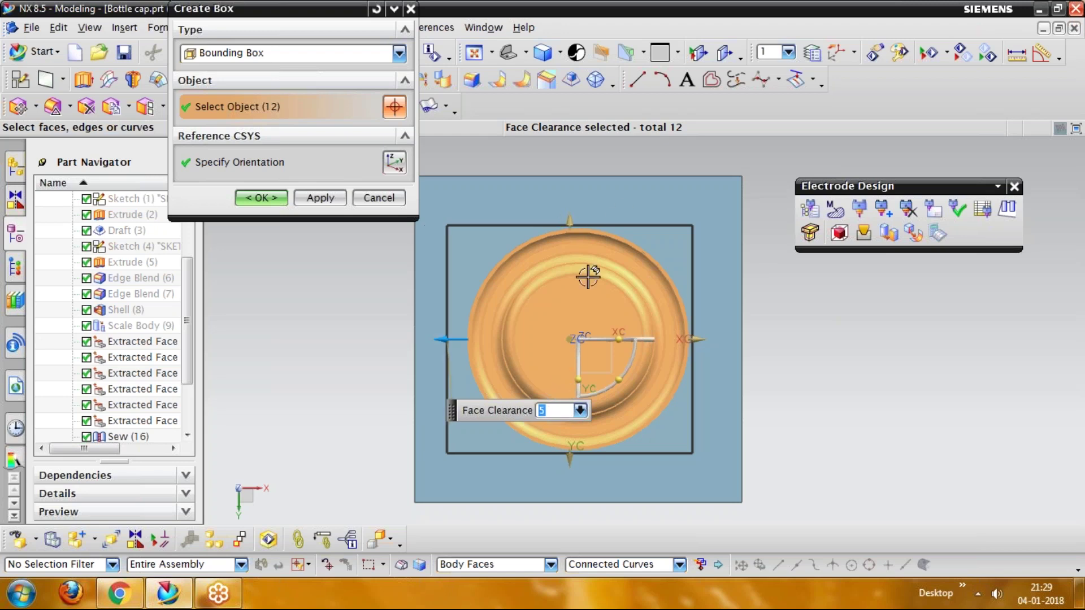
Step: Set the top, right and bottom side clearances to 5
left_click(569, 219)
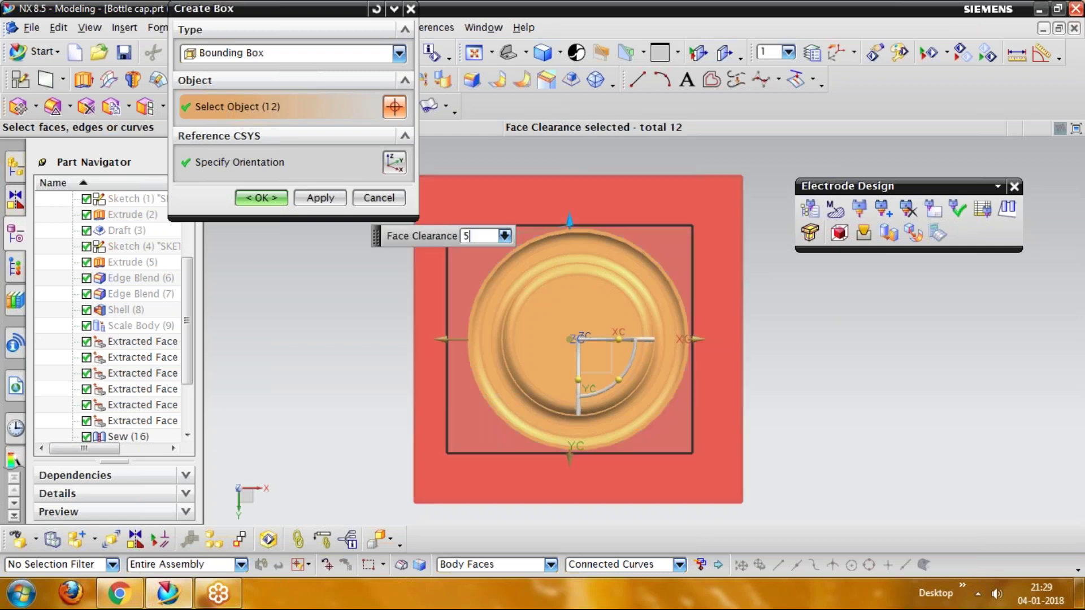
key("Return")
left_click(696, 332)
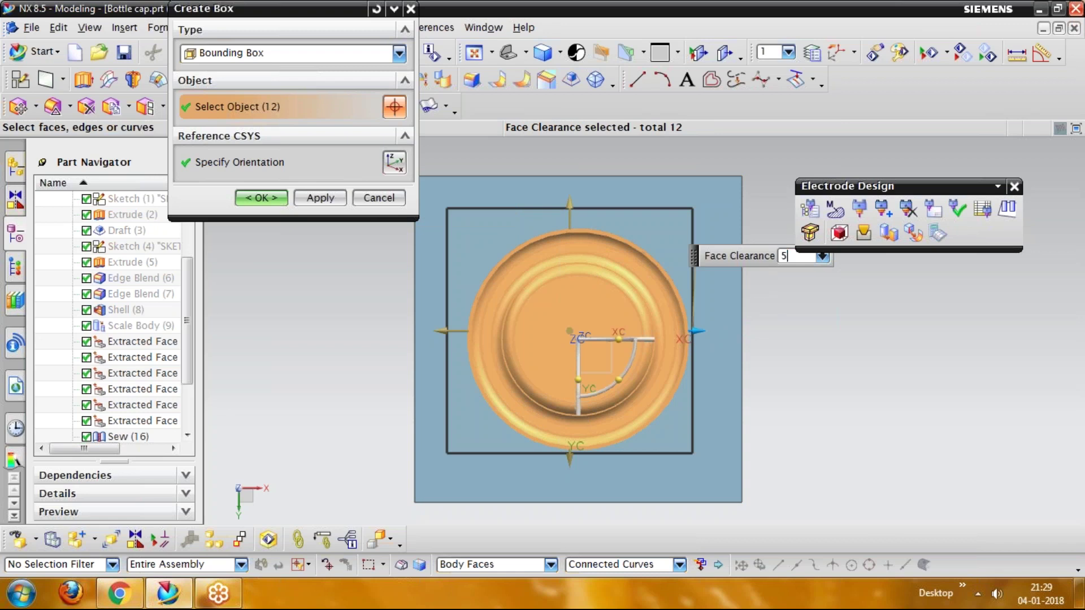
key("Return")
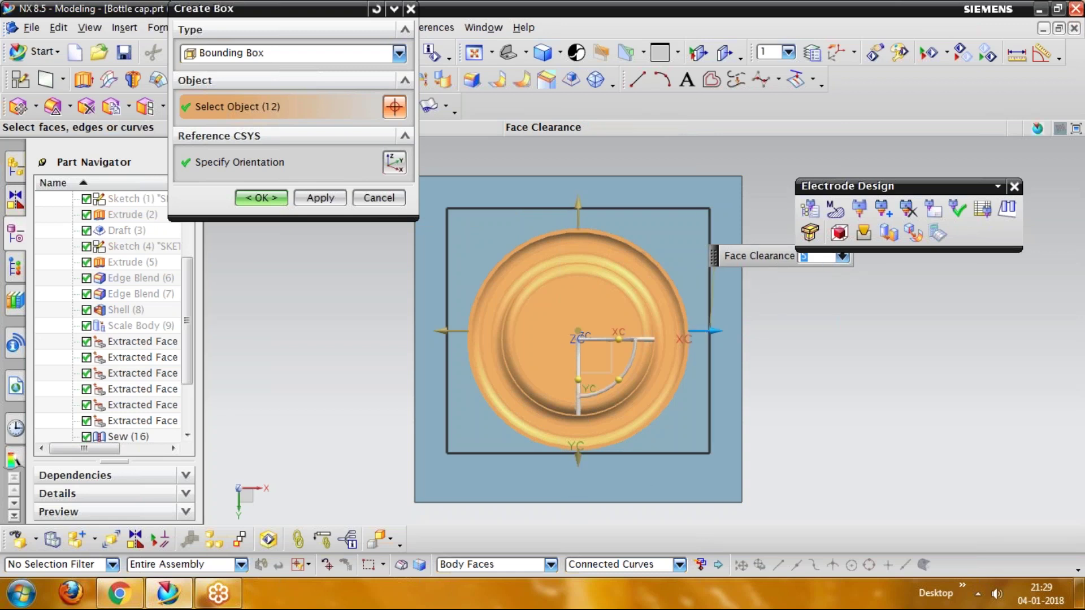
left_click(576, 460)
key("Return")
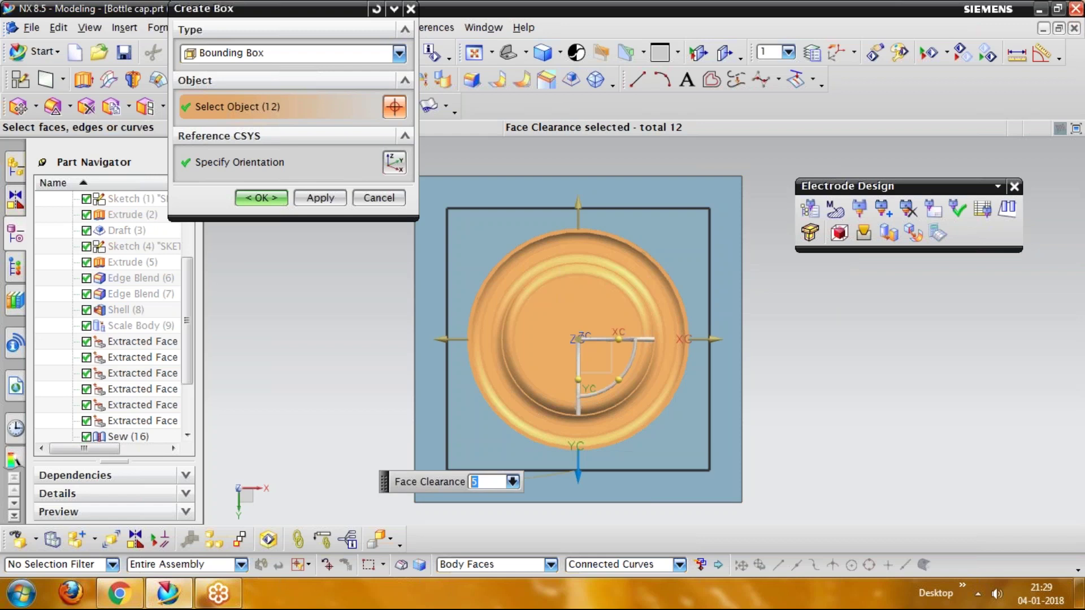
Step: Set clearance 5 below and 10 above the cap, and create the bounding block
middle_click_drag(773, 480, 758, 412)
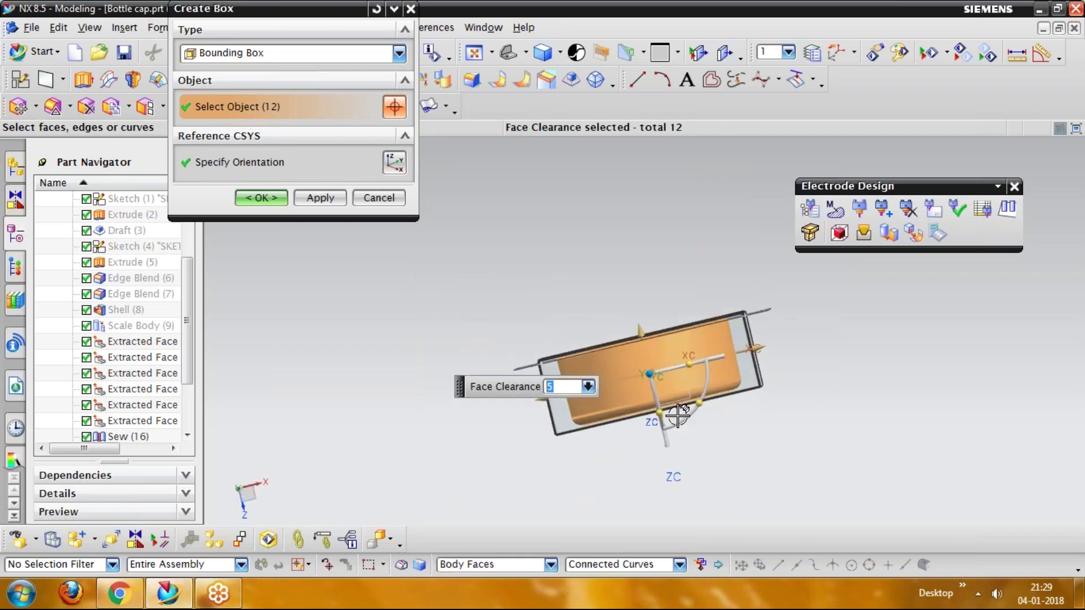
left_click(660, 417)
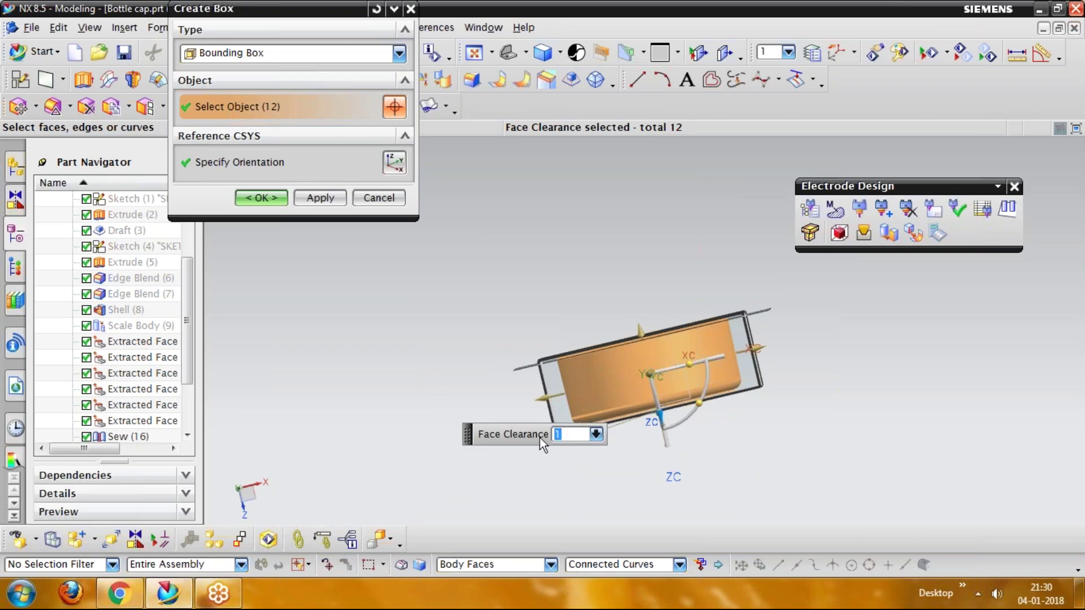
type("5")
key("Return")
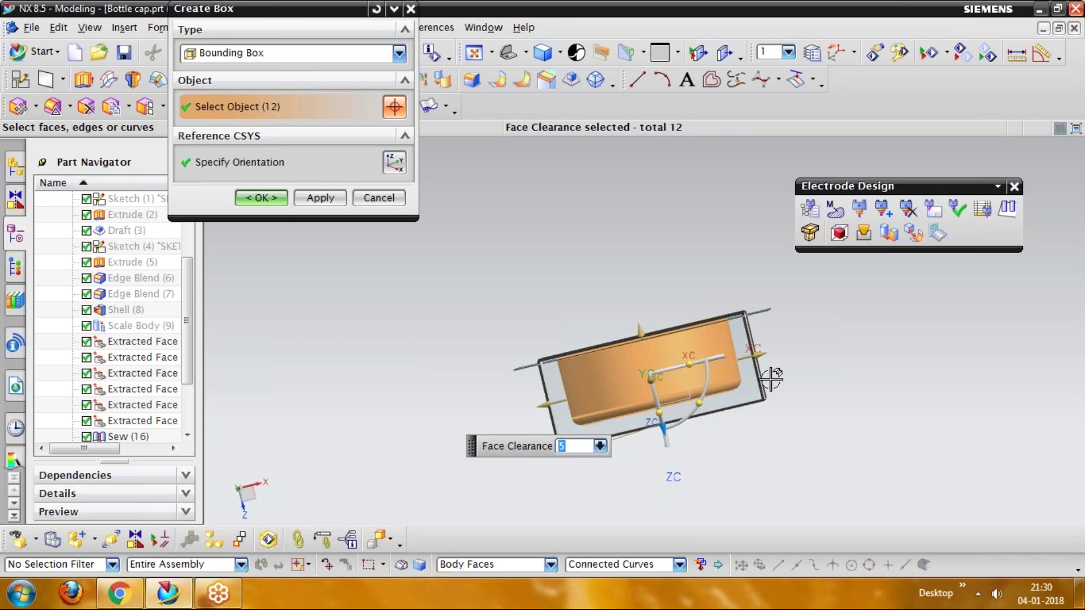
left_click(638, 333)
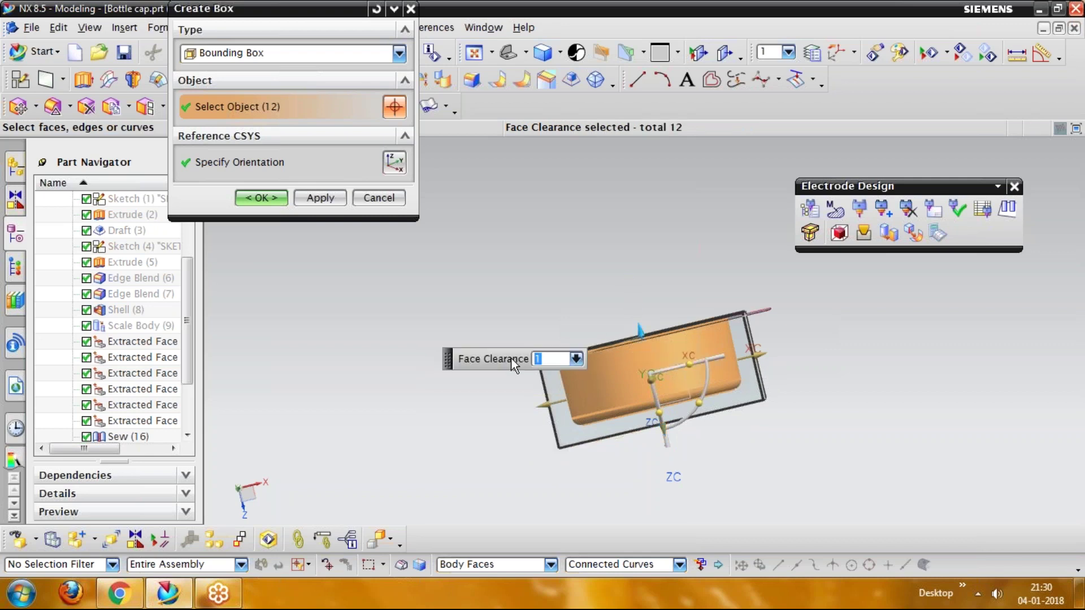
type("10")
key("Return")
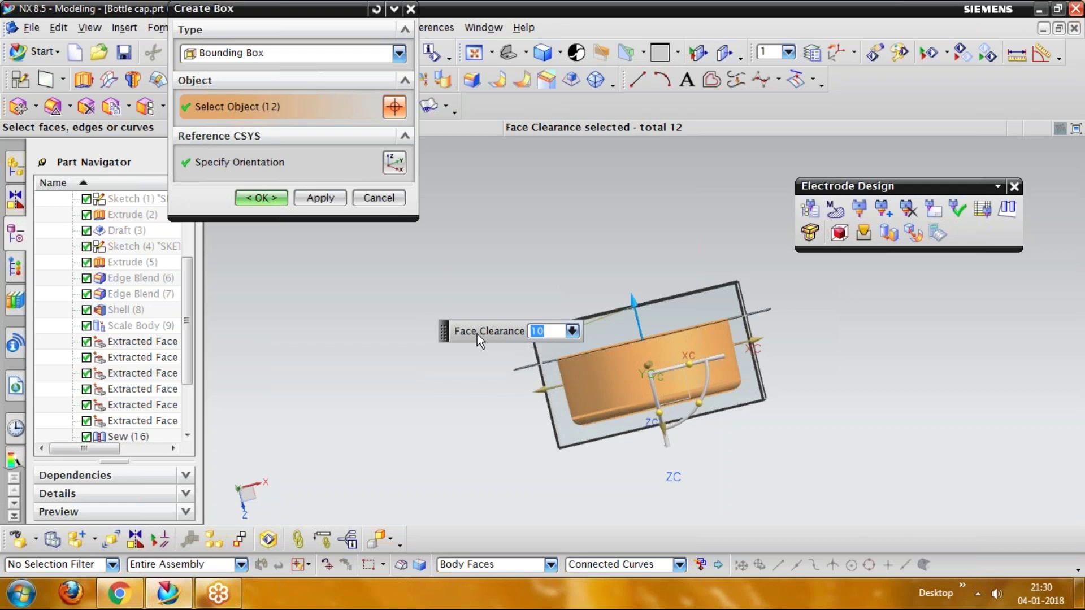
type("20")
key("Return")
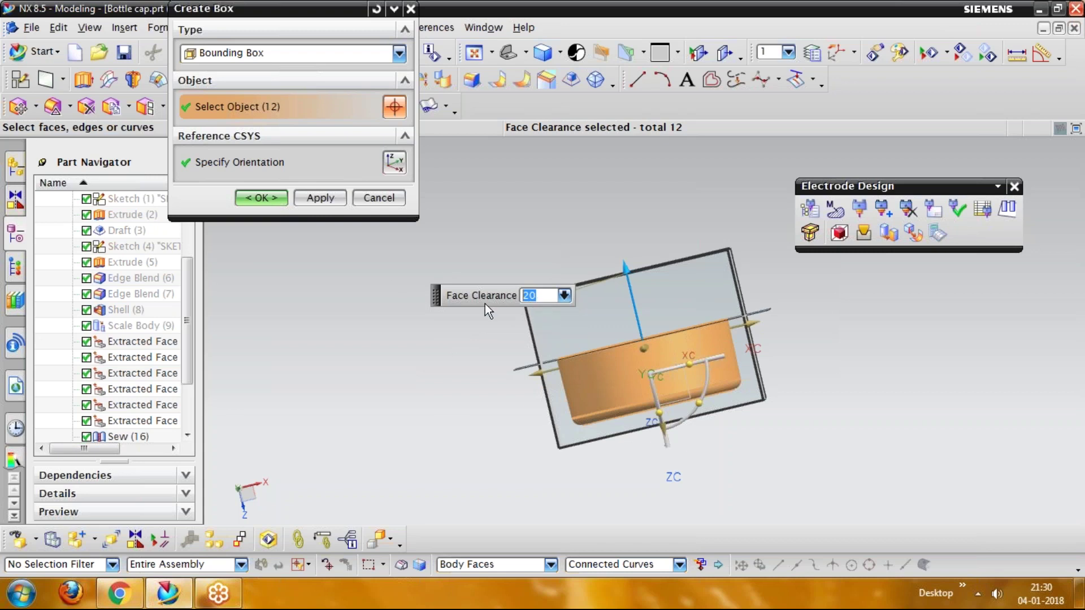
type("10")
key("Return")
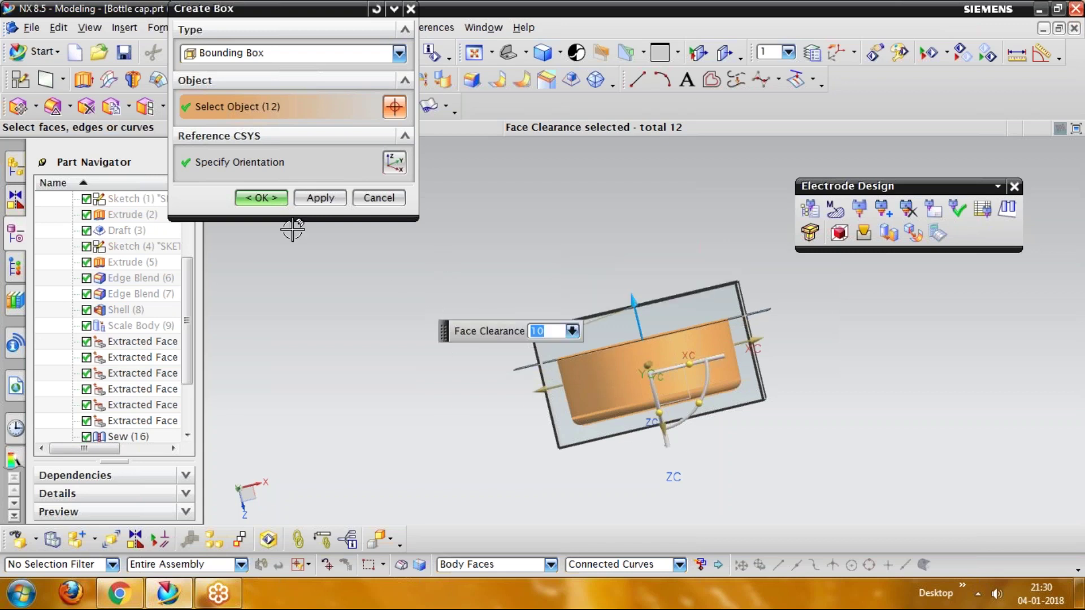
left_click(263, 199)
middle_click_drag(407, 315, 439, 354)
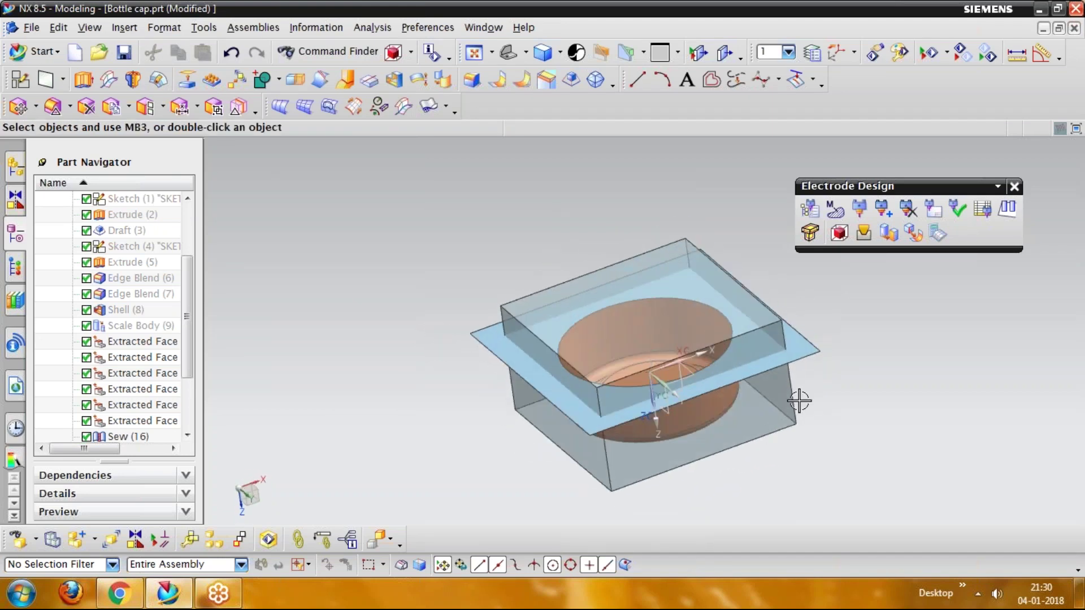
Step: Split the bounding block using the parting sheet as the splitting tool
scroll(799, 395, "up", 3)
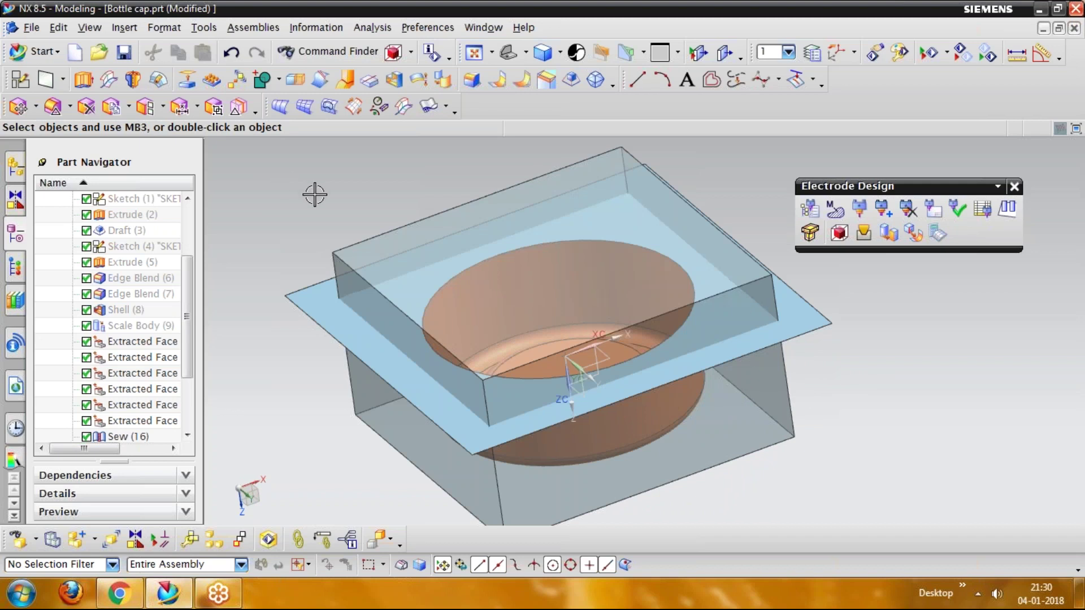
left_click(125, 27)
mouse_move(150, 263)
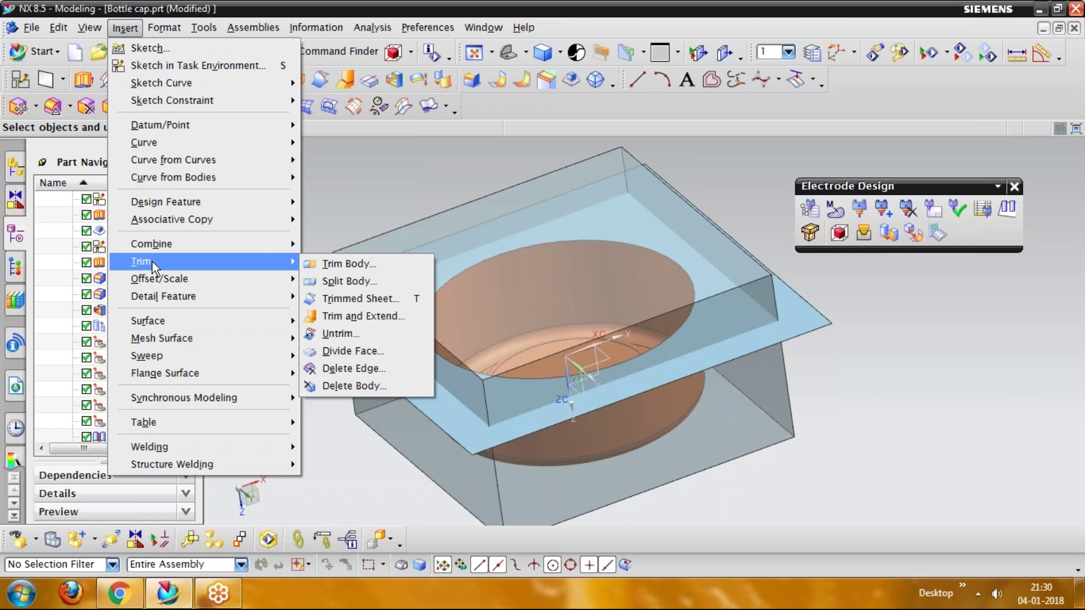
left_click(334, 281)
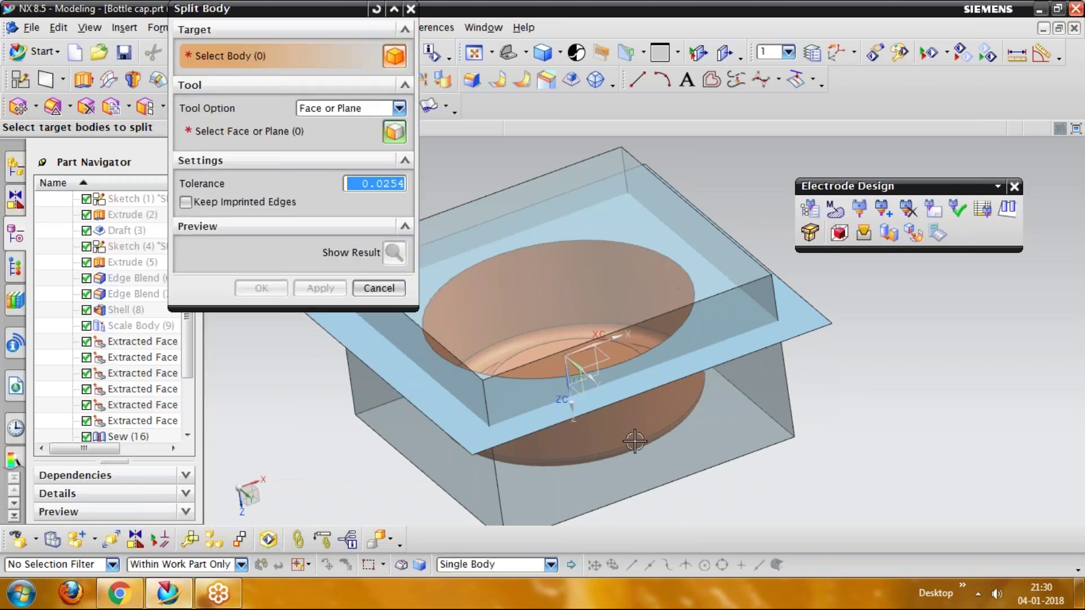
left_click(770, 414)
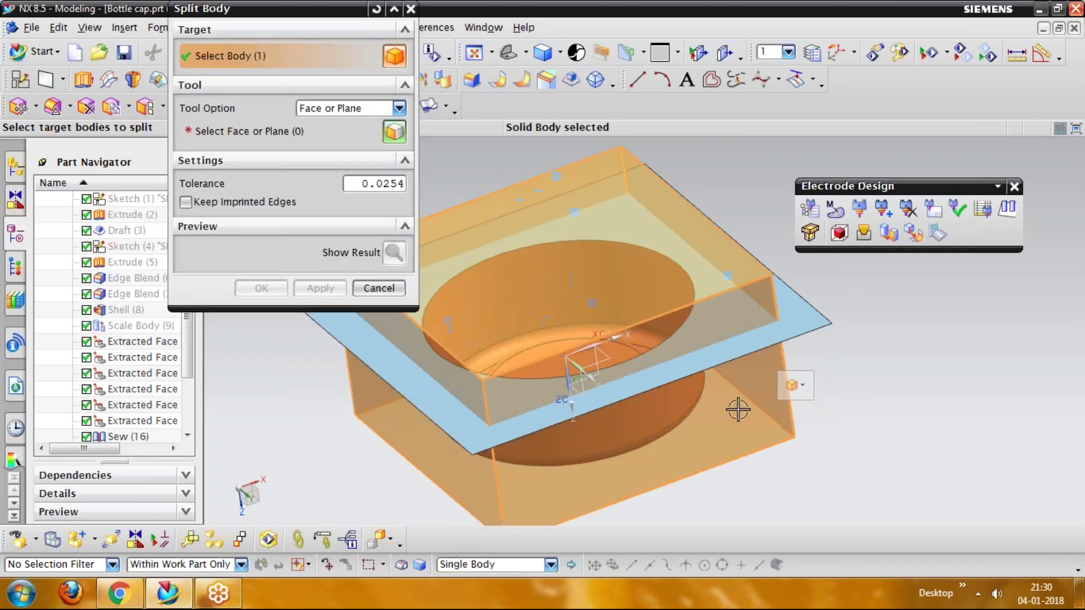
left_click(330, 131)
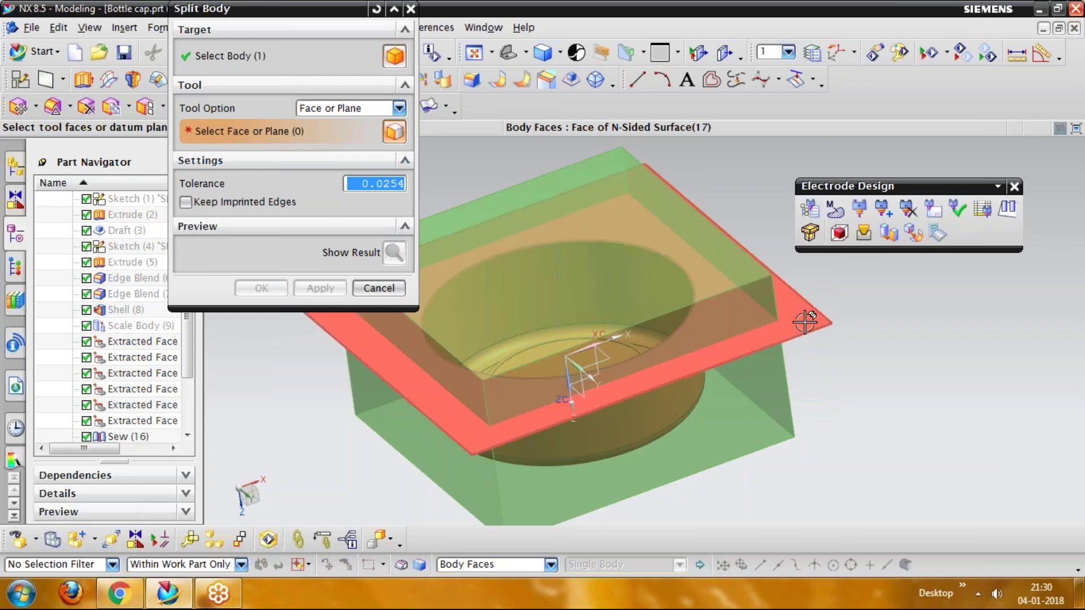
left_click(810, 323)
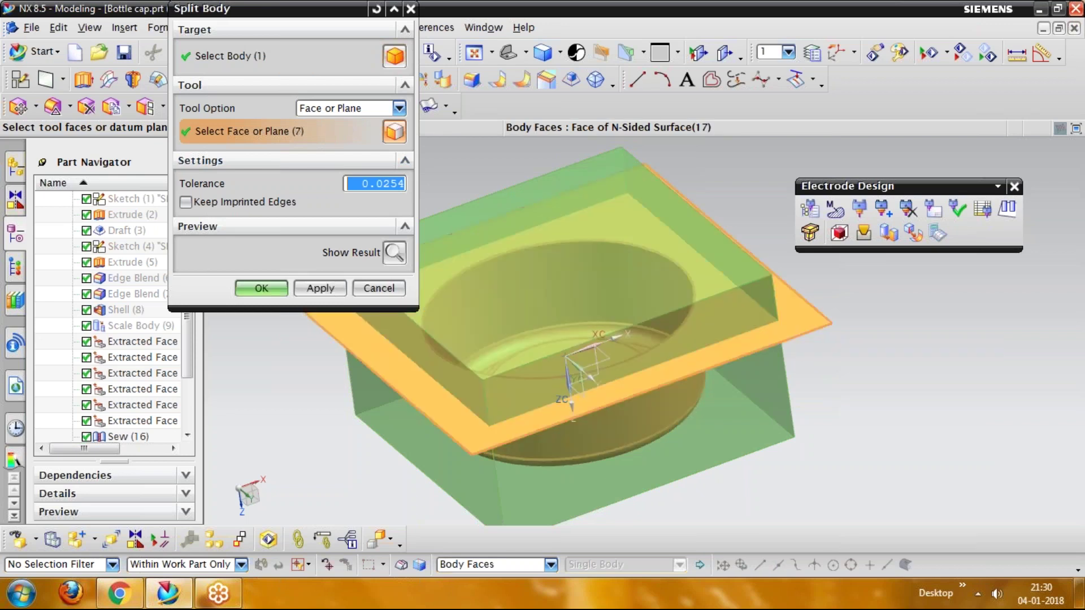
left_click(261, 289)
scroll(782, 457, "down", 2)
middle_click_drag(782, 457, 774, 429)
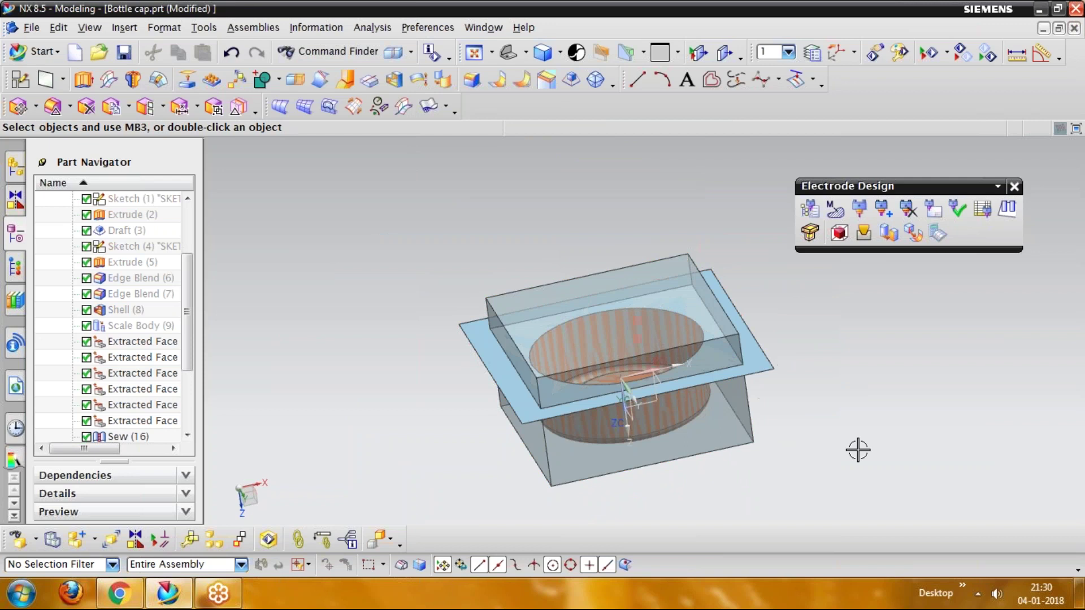
Step: Hide the parting sheet with Ctrl+B
key("ctrl+b")
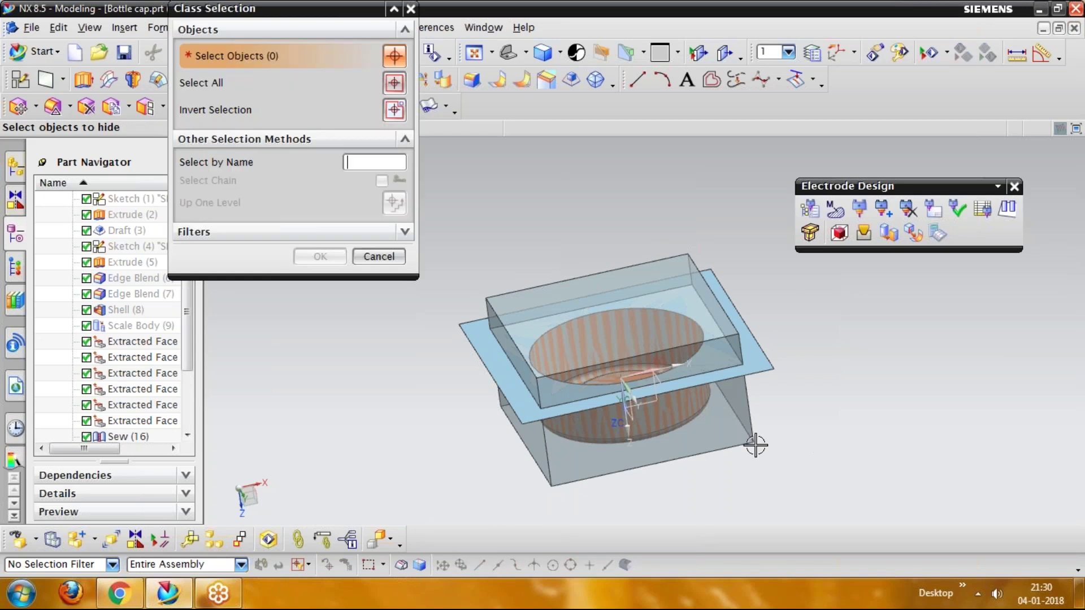
left_click(773, 360)
left_click(321, 257)
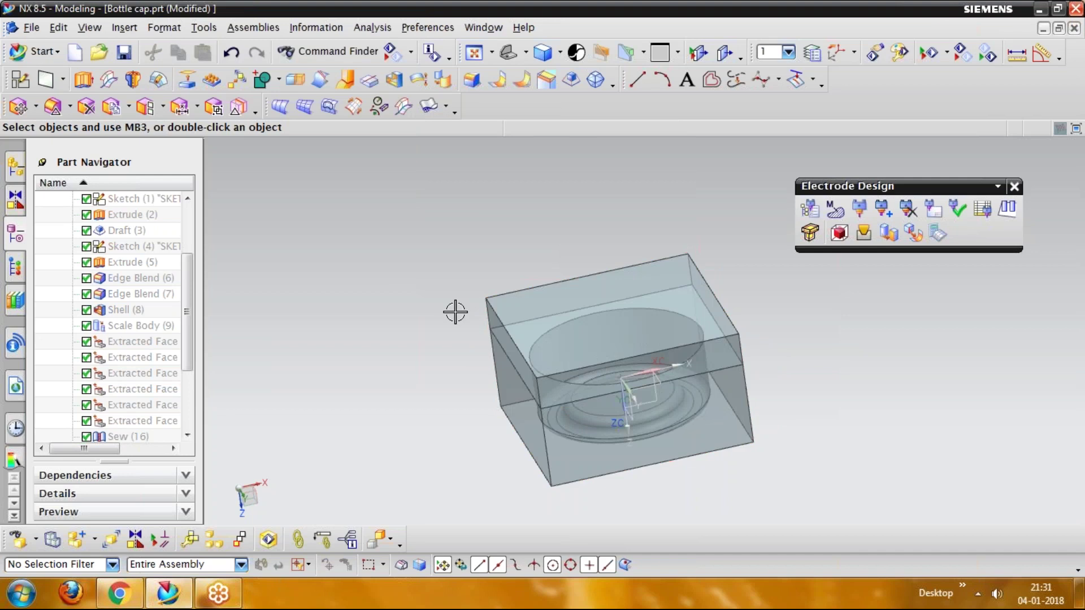
Step: Hide the upper core block and orbit toward a top-down view of the cavity block
key("ctrl+b")
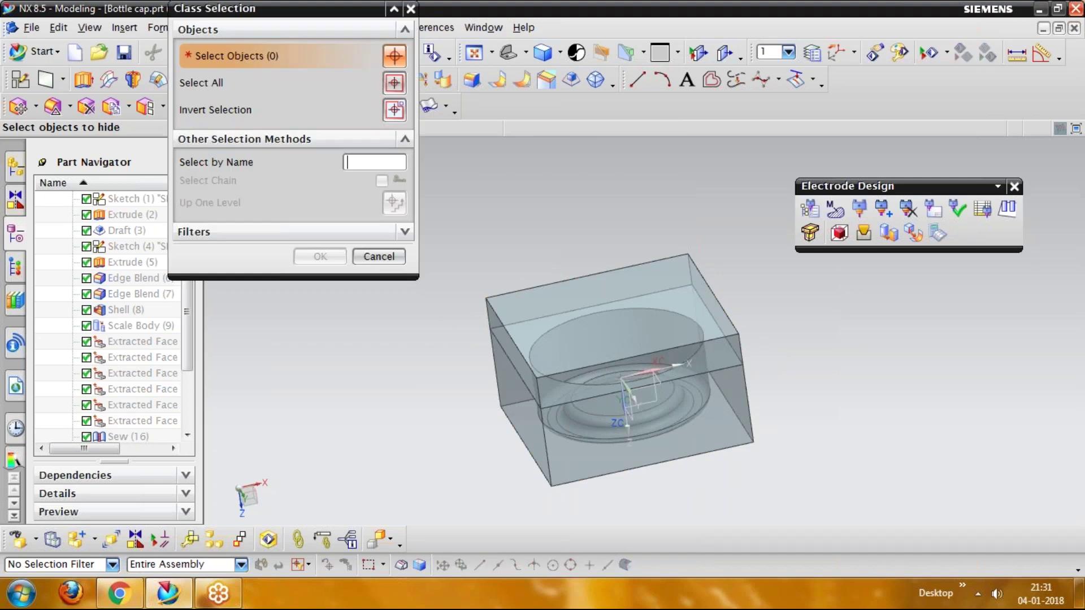
left_click(504, 296)
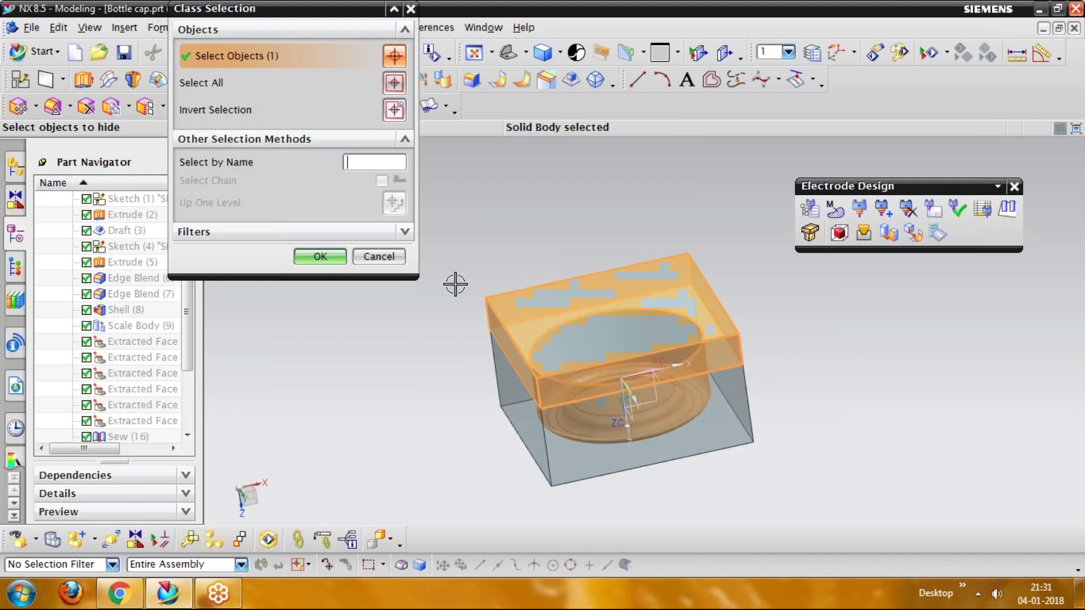
middle_click(436, 312)
middle_click_drag(436, 311, 484, 358)
scroll(624, 440, "down", 2)
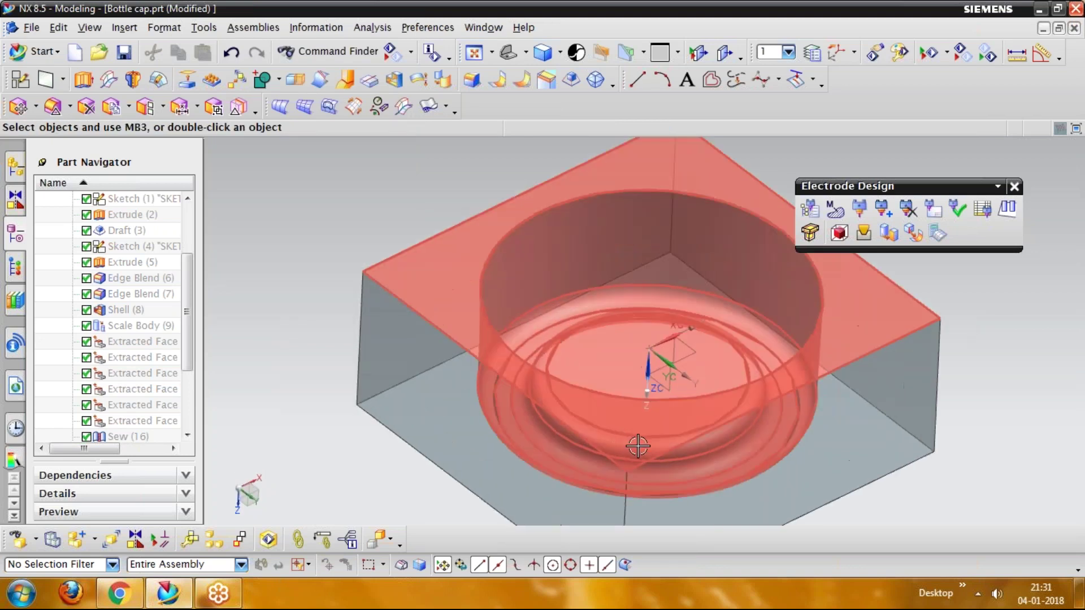
middle_click_drag(637, 443, 616, 410)
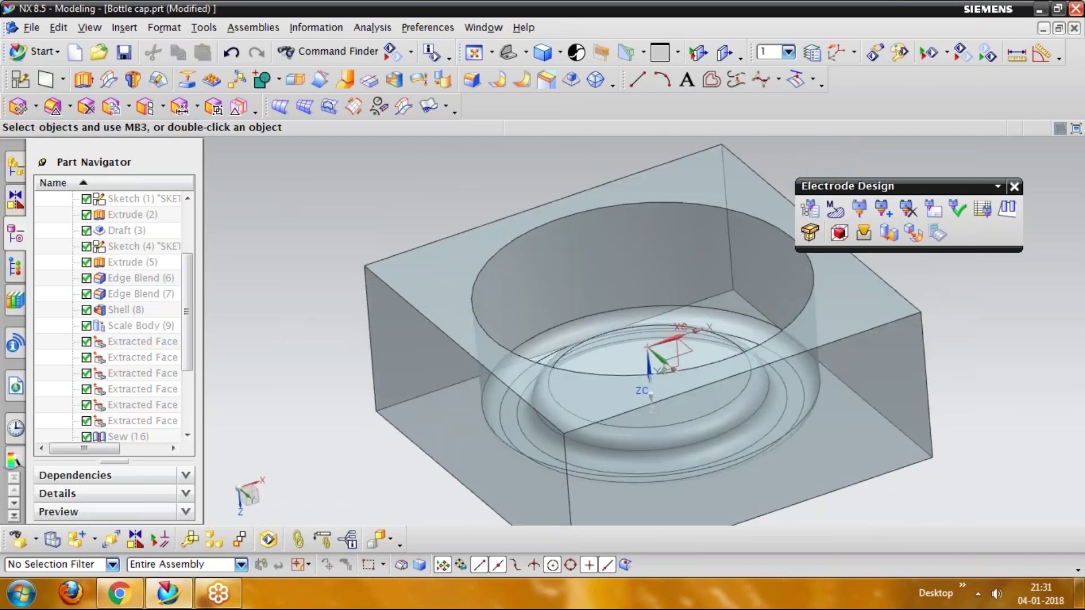
scroll(614, 406, "up", 2)
scroll(638, 474, "down", 1)
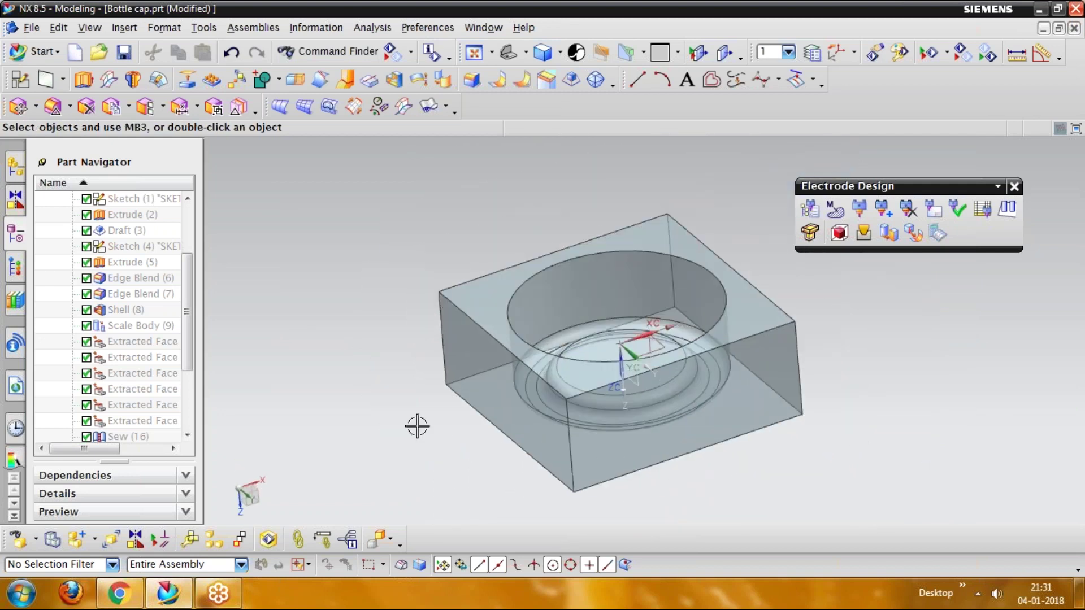
Step: Set the cavity block's display colour to yellow with translucency 0
key("ctrl+j")
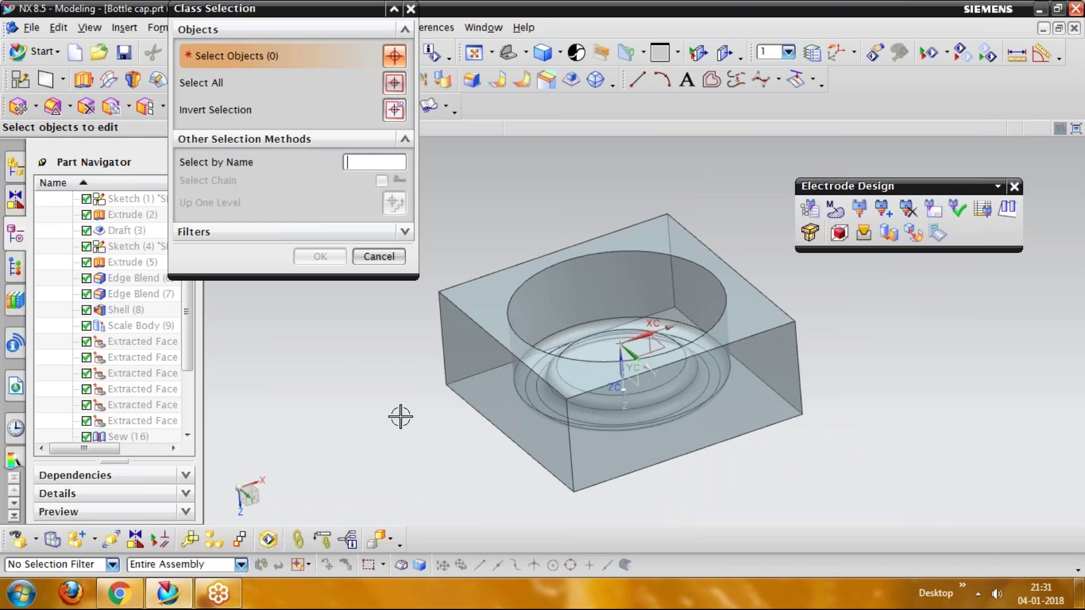
left_click(526, 299)
key("Return")
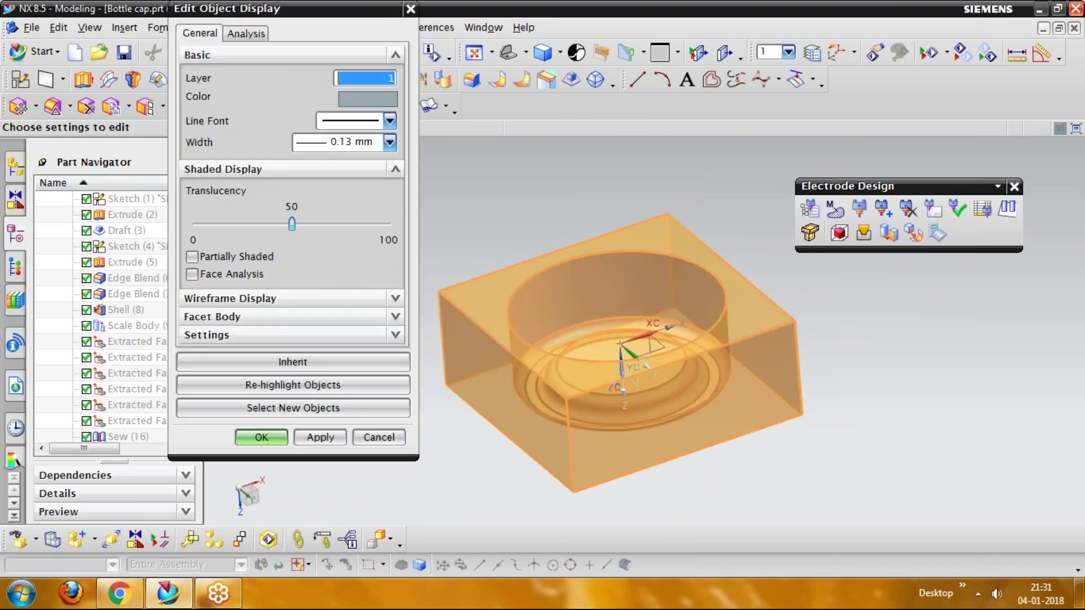
left_click(368, 99)
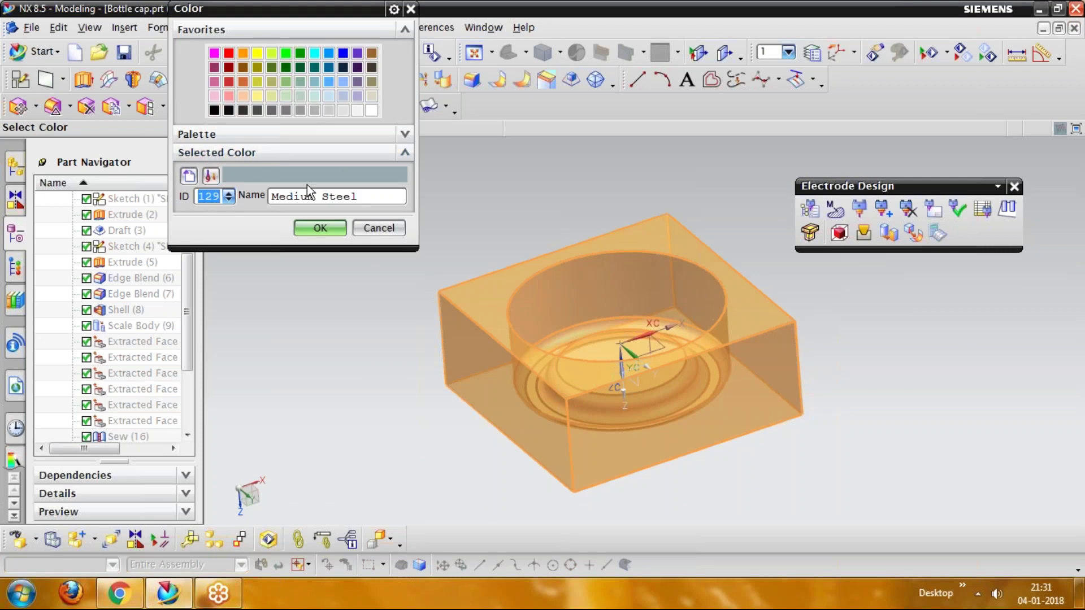
left_click(257, 53)
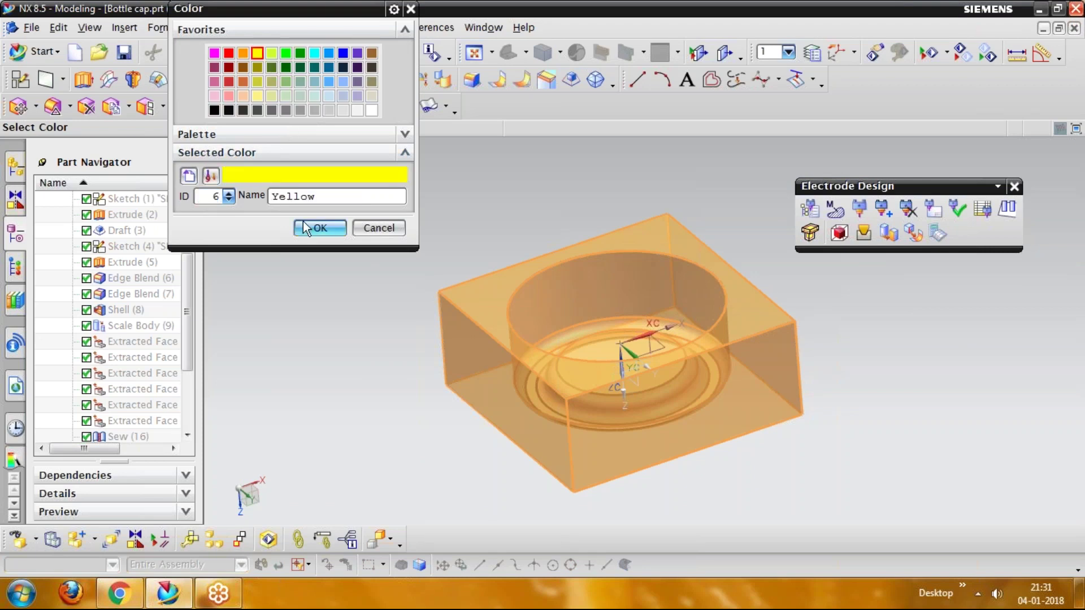
left_click(319, 227)
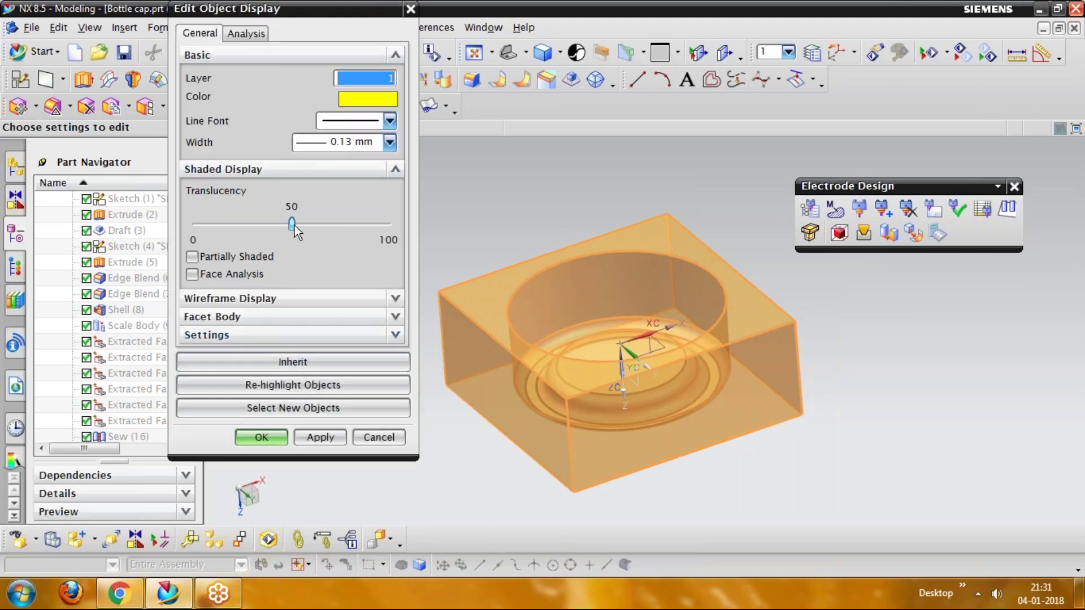
left_click_drag(291, 228, 189, 220)
left_click(259, 439)
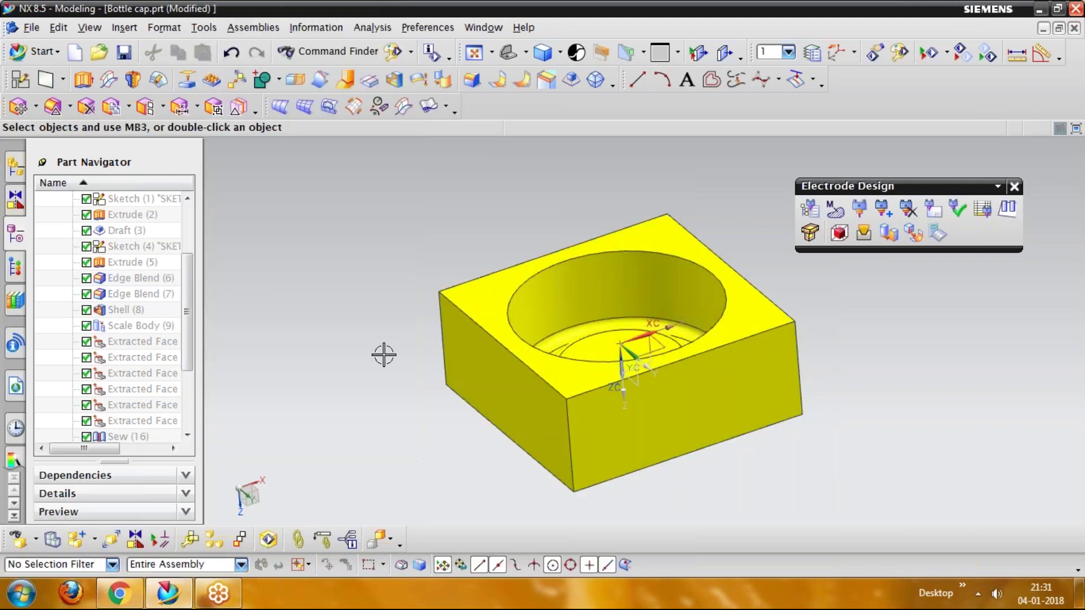
middle_click_drag(381, 353, 397, 371)
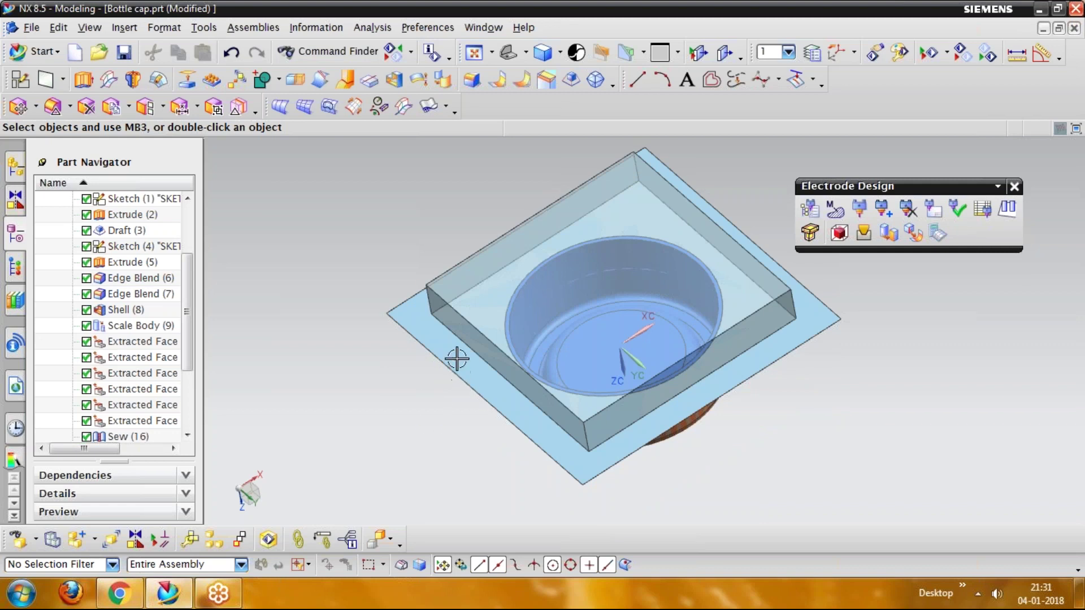
Step: Hide the N-Sided Surface sheet, orbit to show the cap on the block, and open Insert > Combine
right_click(455, 356)
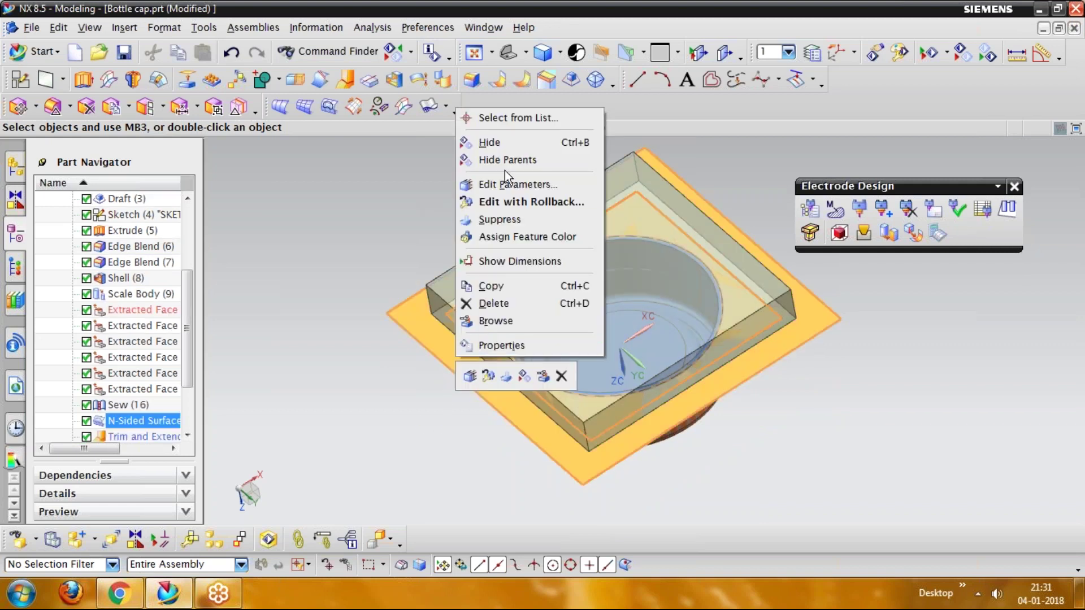
left_click(497, 144)
middle_click_drag(762, 448, 761, 357)
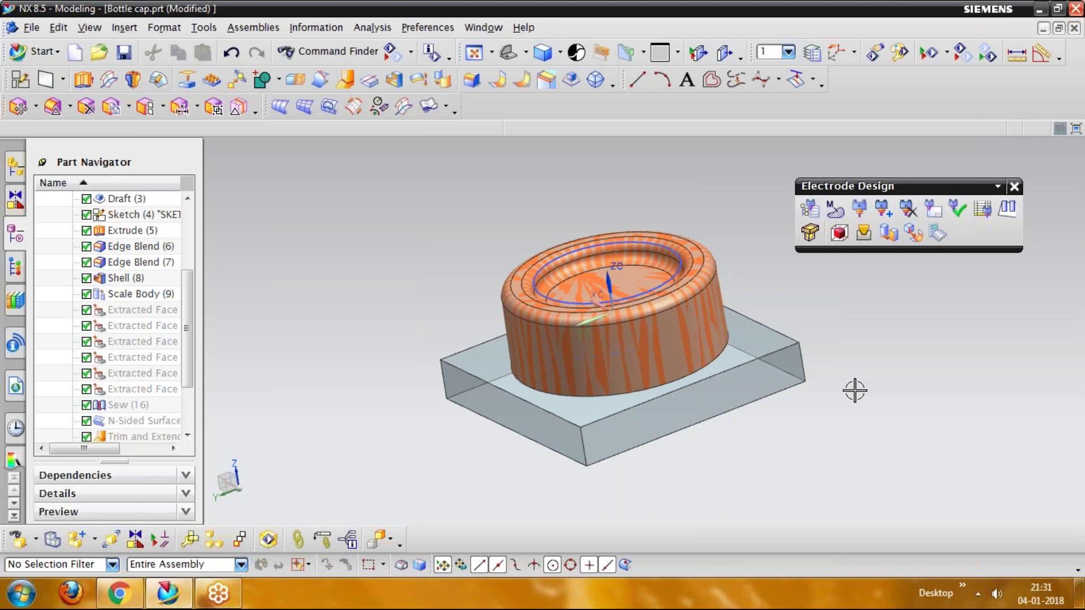
left_click(141, 27)
mouse_move(159, 248)
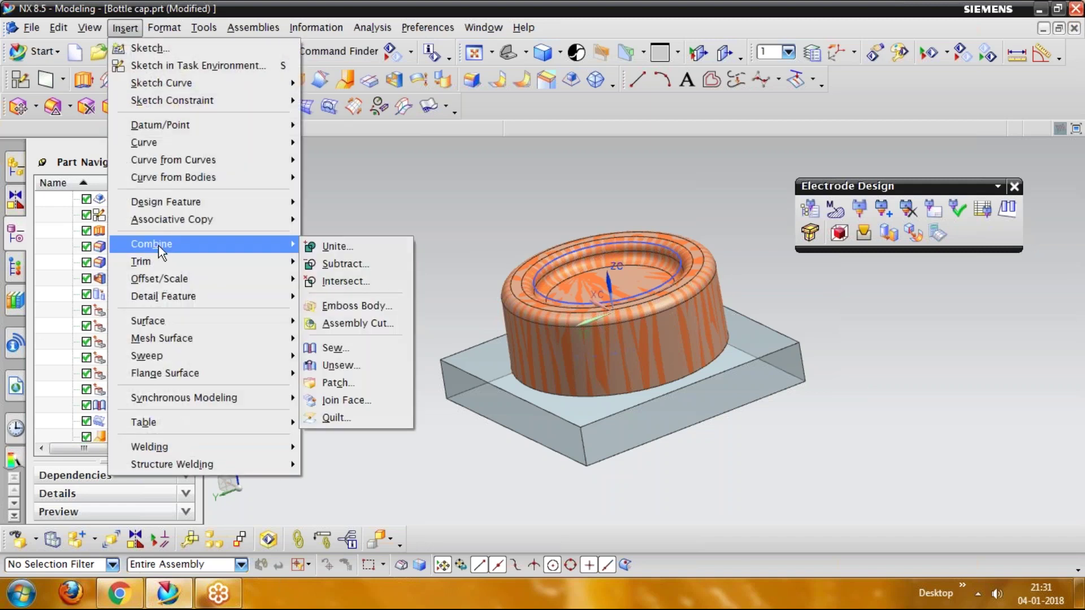
Step: Subtract the cap from the block, keeping the cap as tool body
left_click(337, 264)
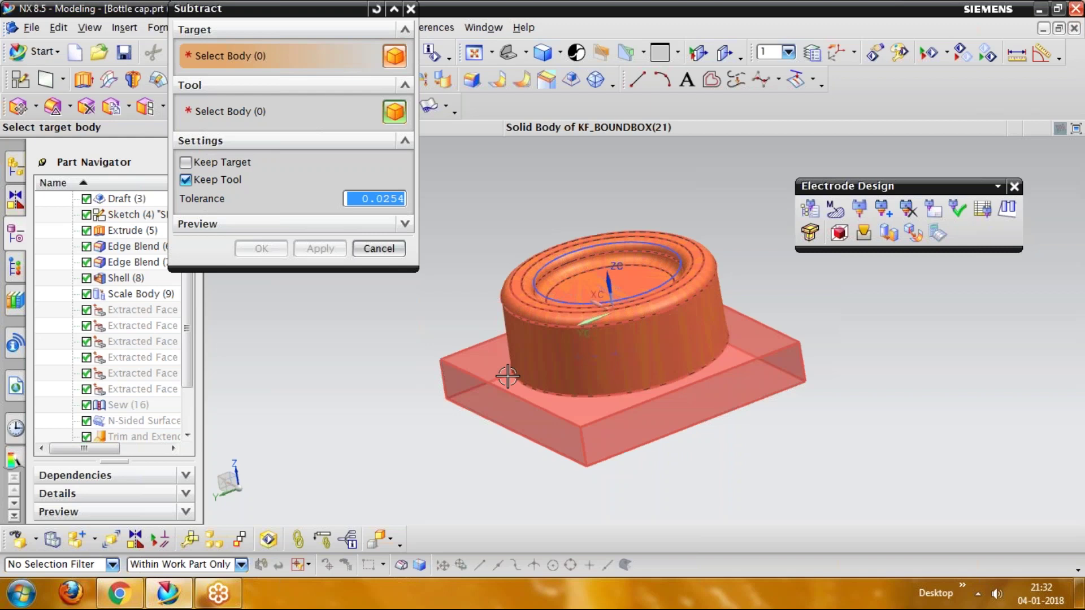
left_click(494, 421)
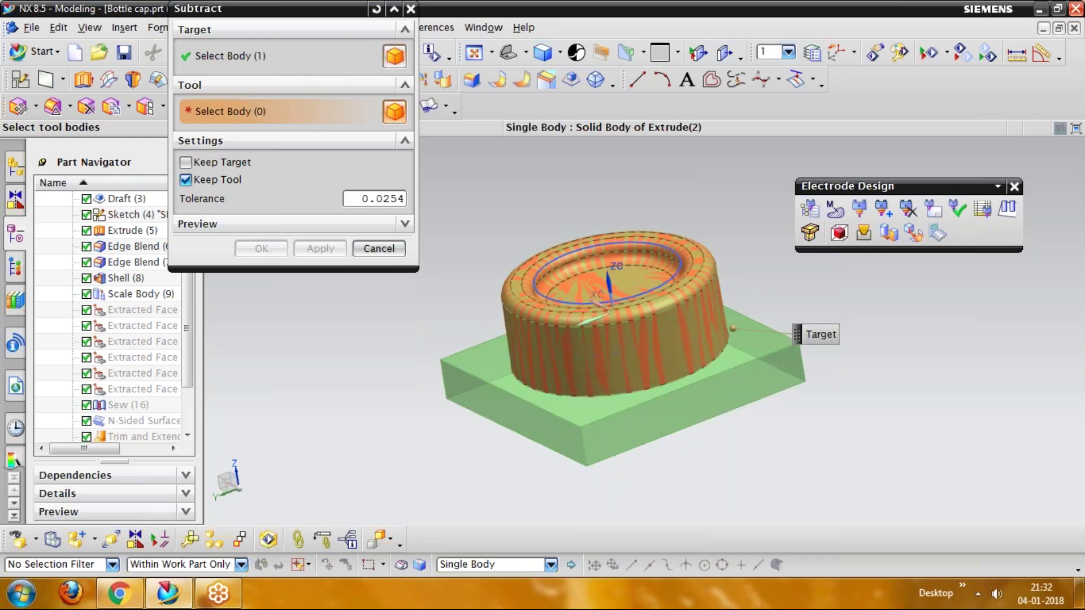
left_click(519, 333)
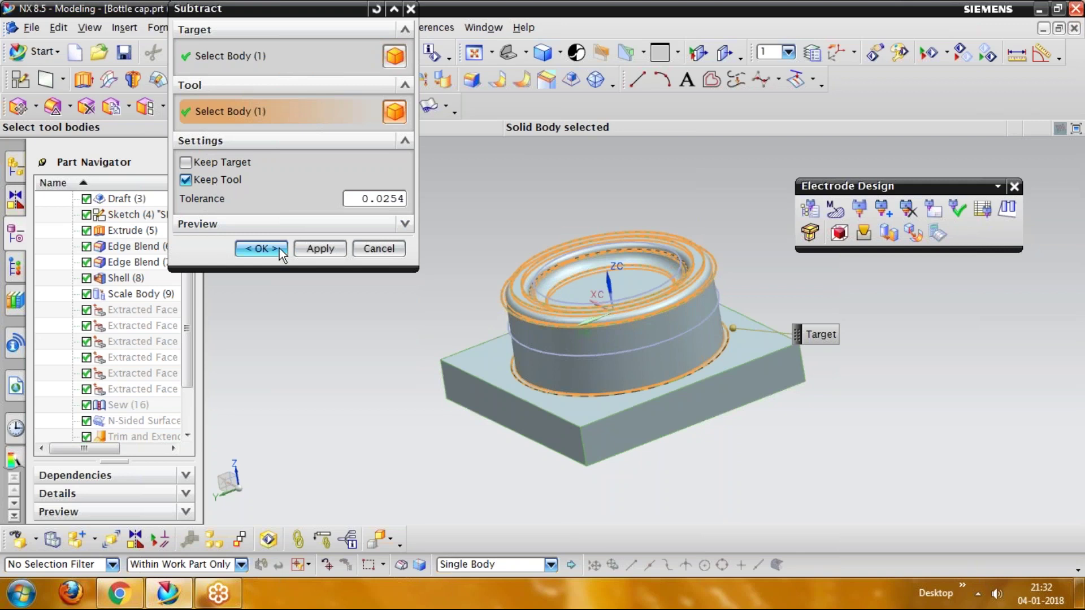
left_click(261, 249)
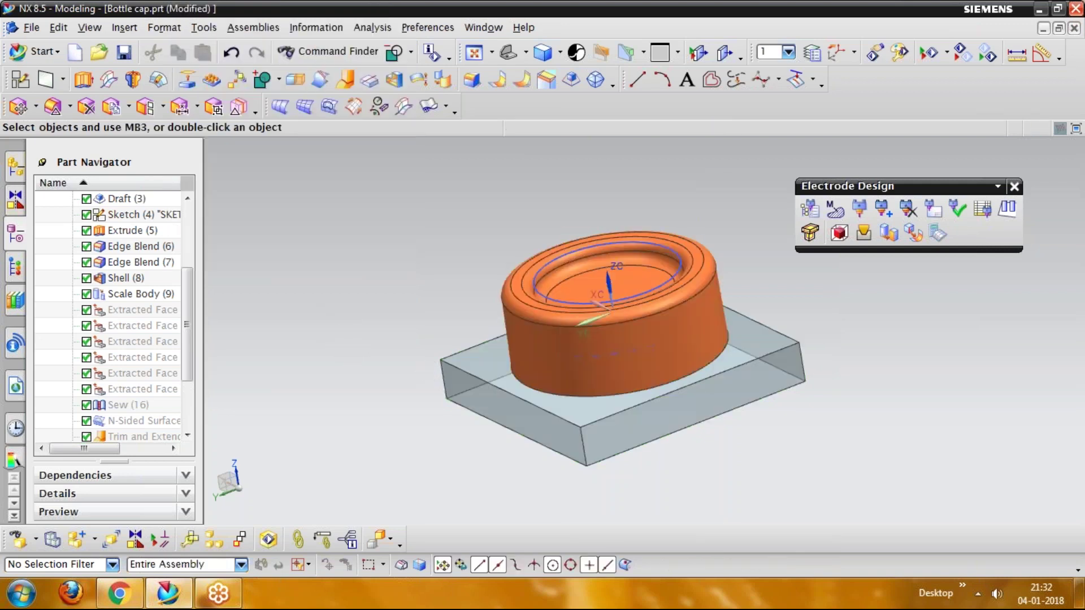
scroll(188, 371, "down", 2)
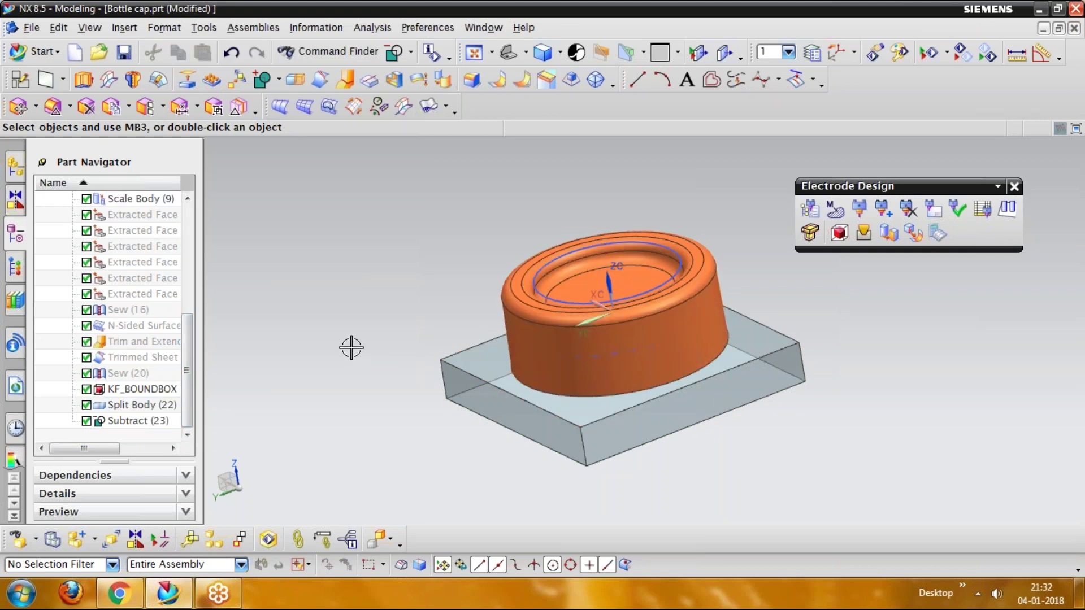
Step: Hide the cap body and the sketches SKETCH_000 and SKETCH_001
key("ctrl+b")
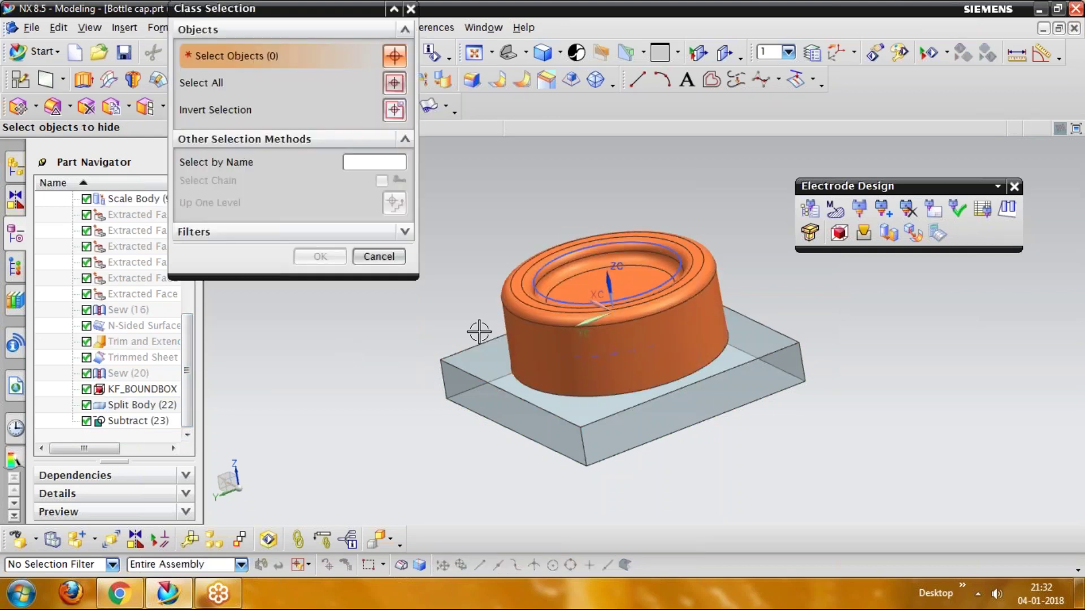
left_click(524, 326)
left_click(319, 260)
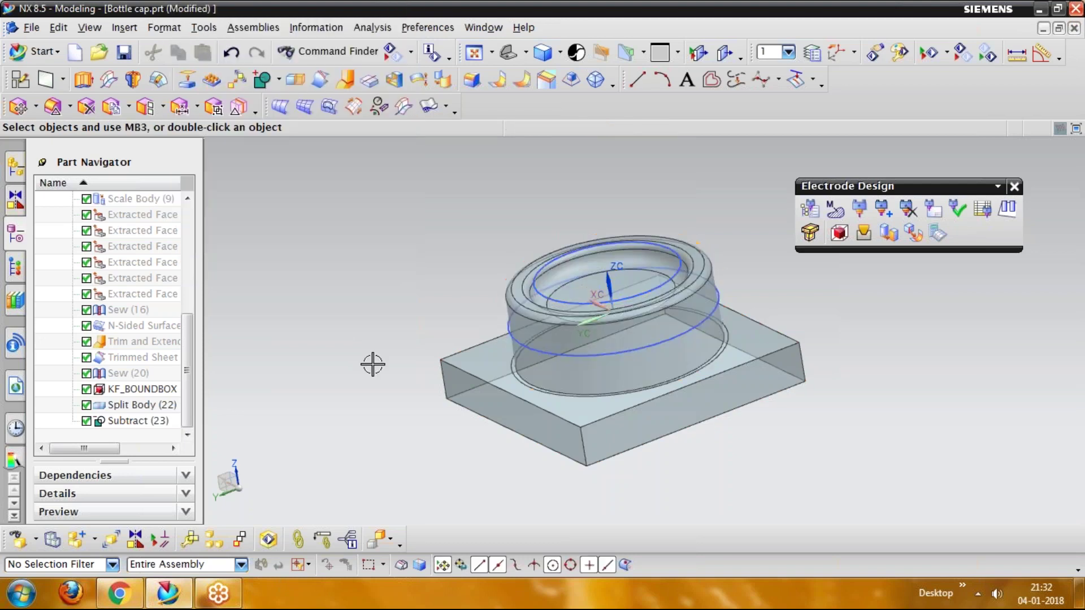
right_click(562, 353)
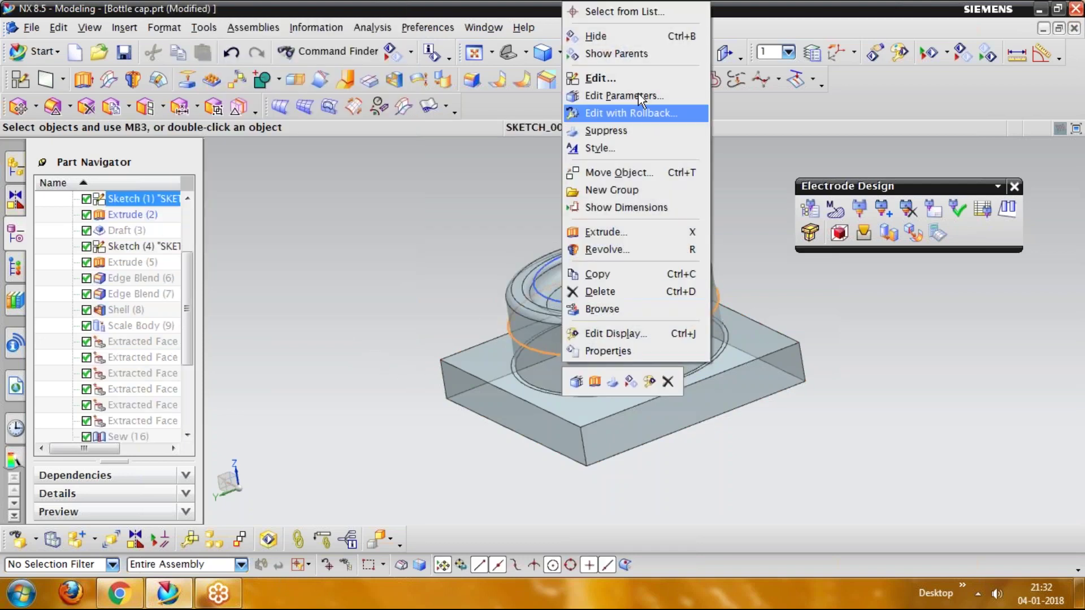
left_click(587, 34)
right_click(563, 300)
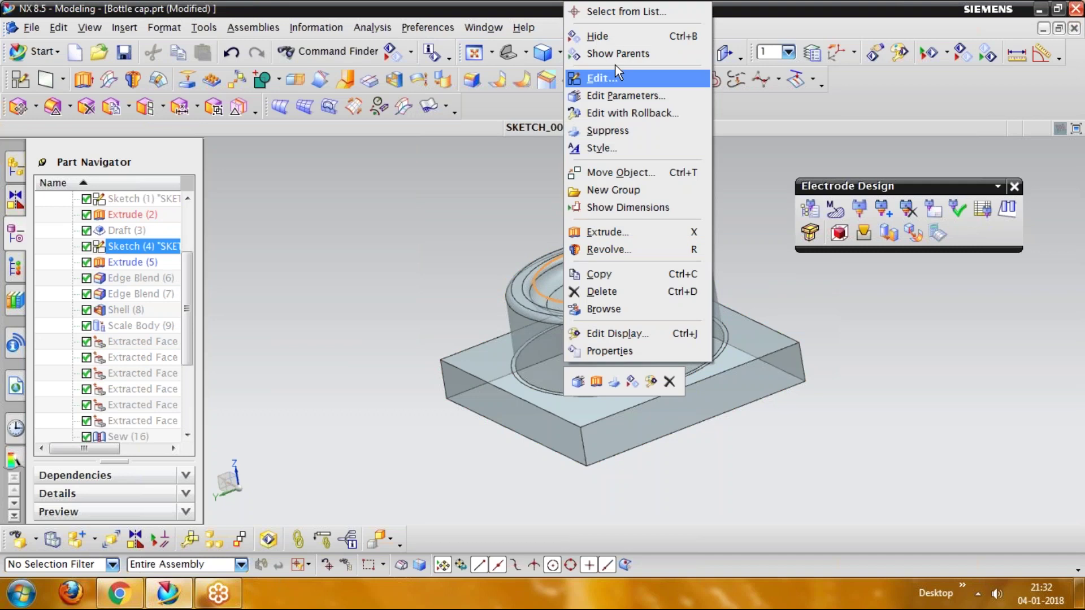
left_click(616, 34)
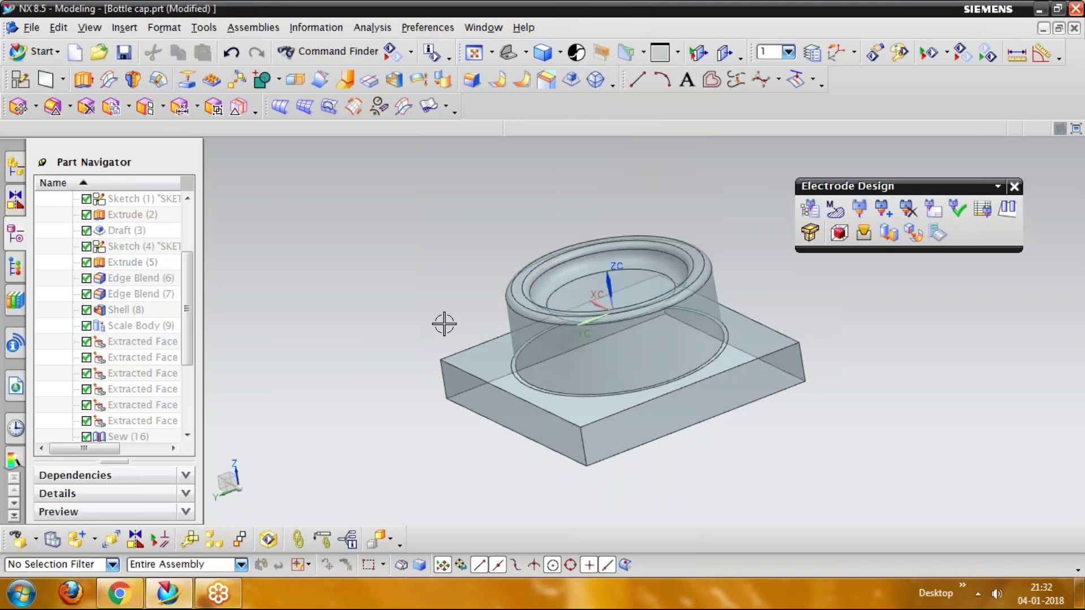
Step: Give the block body a blue colour with translucency set to 0
key("ctrl+j")
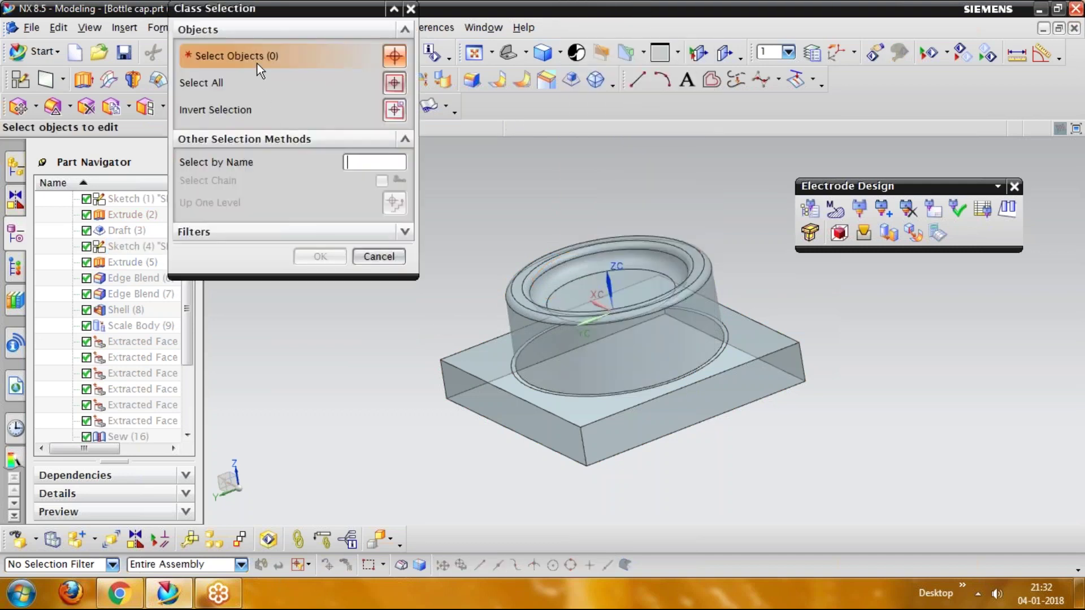
left_click(547, 362)
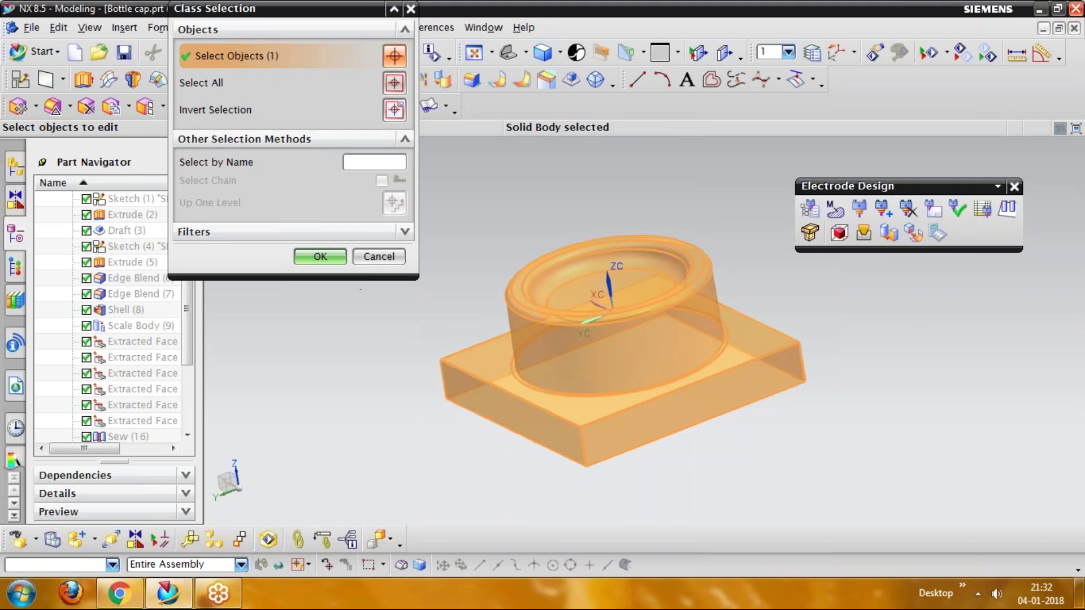
left_click(320, 256)
left_click(368, 99)
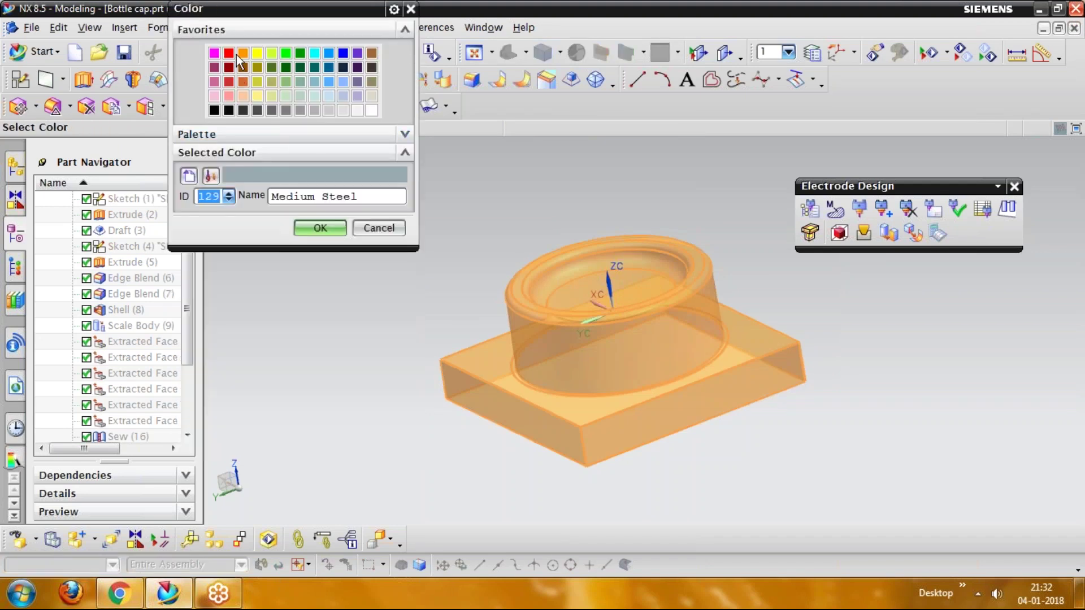
left_click(343, 53)
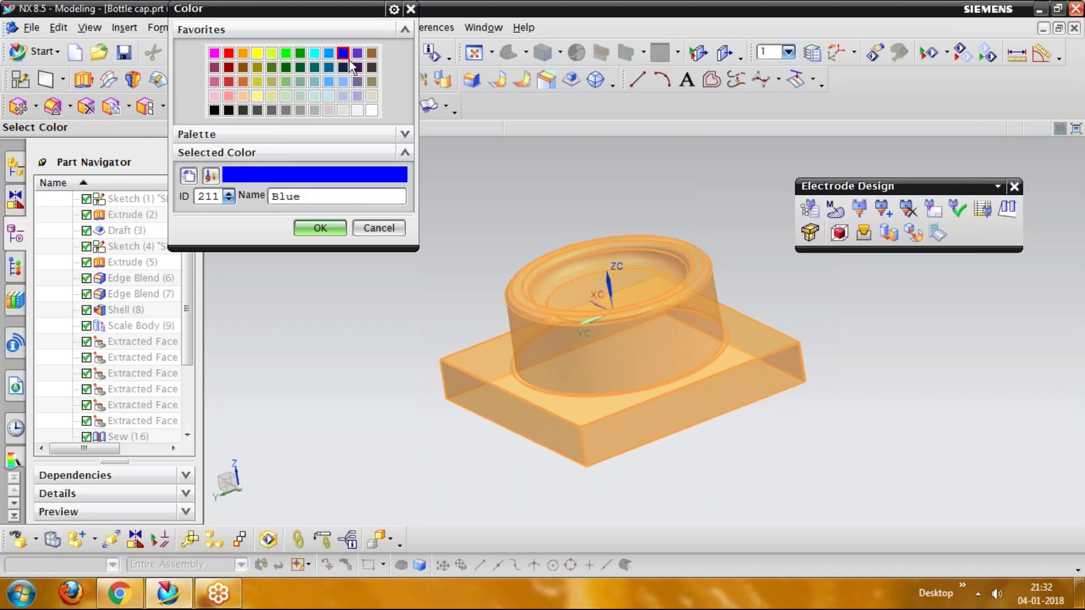
left_click(332, 231)
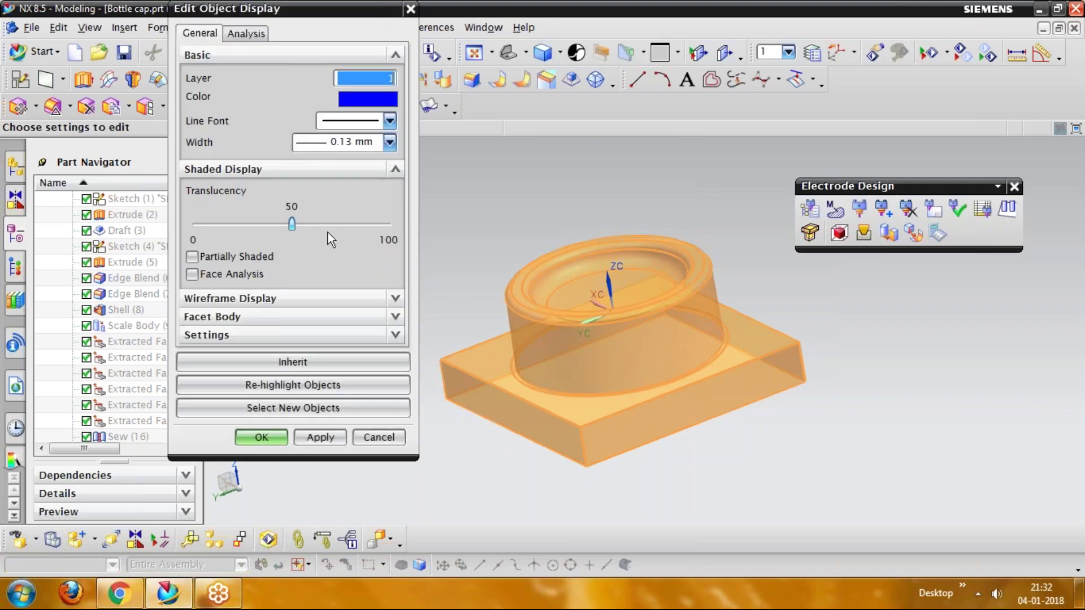
left_click_drag(291, 224, 192, 281)
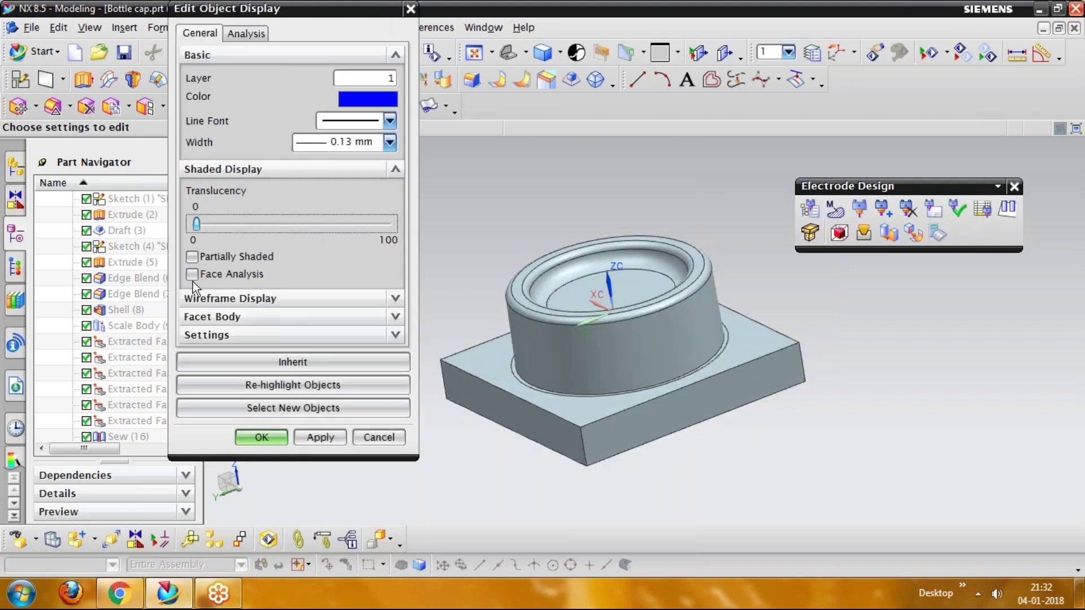
left_click(261, 438)
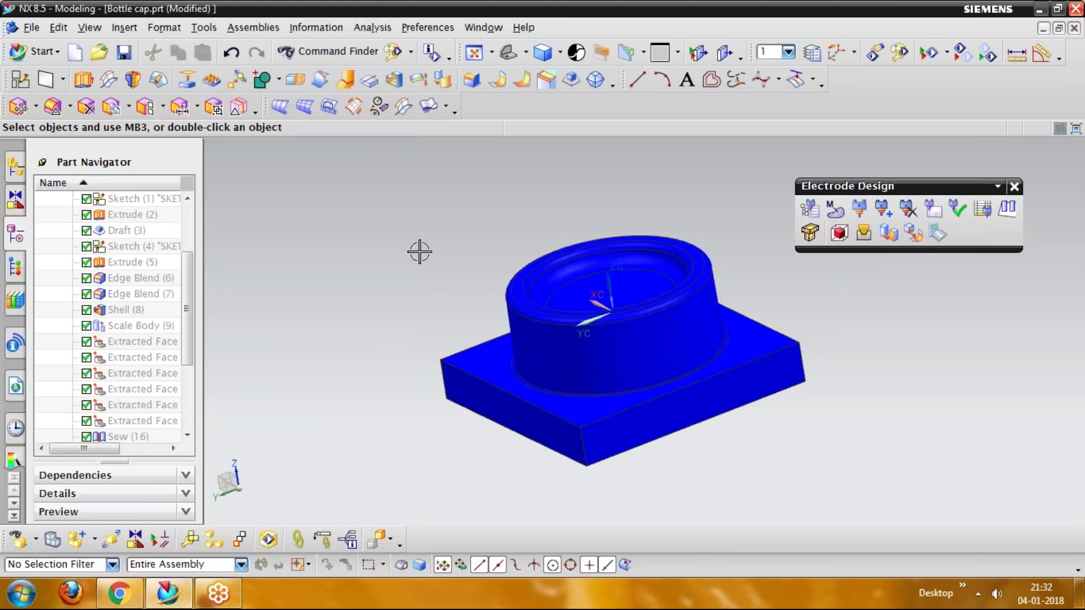
Step: Recolour the core body crimson red with Edit Object Display, then orbit to view it
key("ctrl+j")
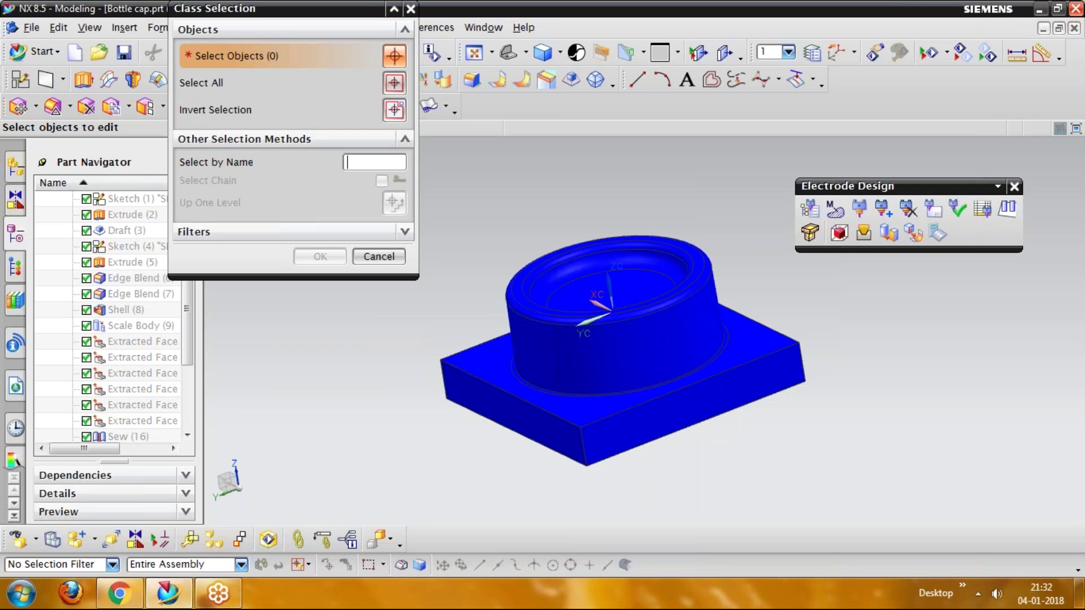
left_click(547, 333)
left_click(327, 253)
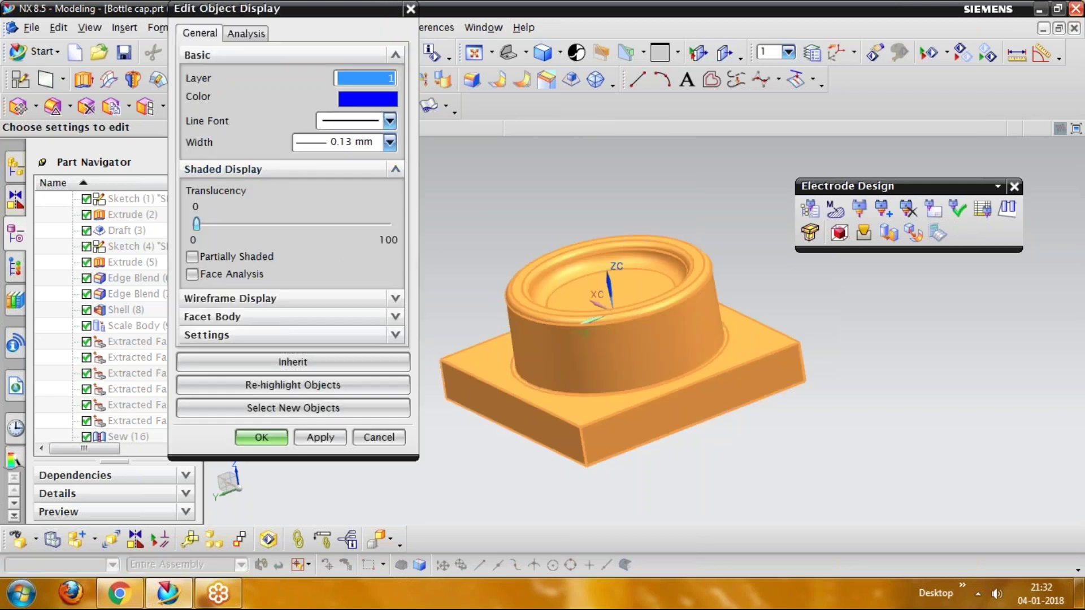
left_click(367, 99)
left_click(229, 55)
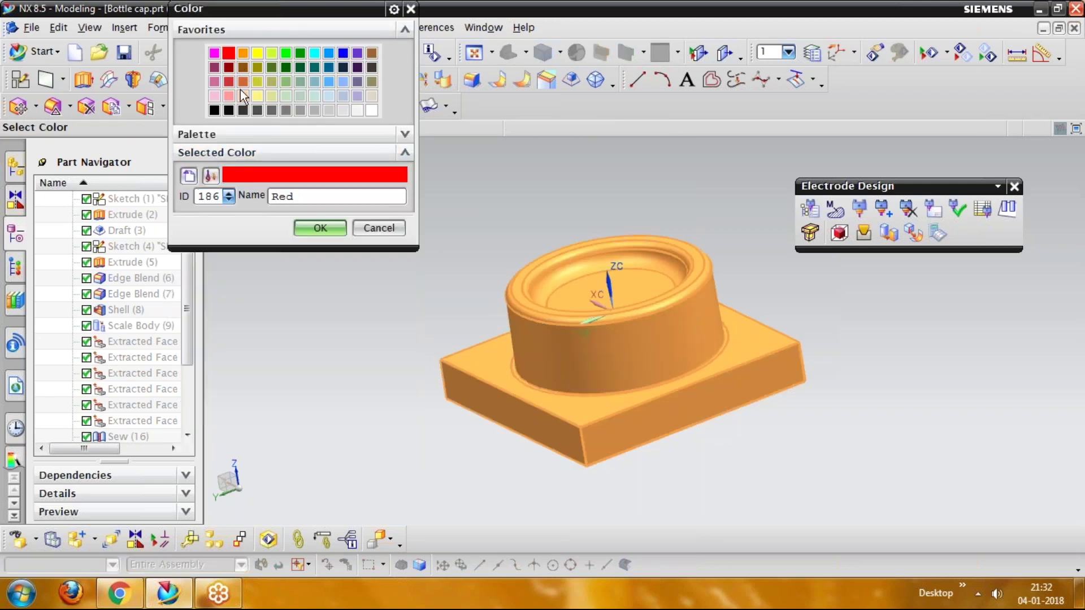
left_click(215, 53)
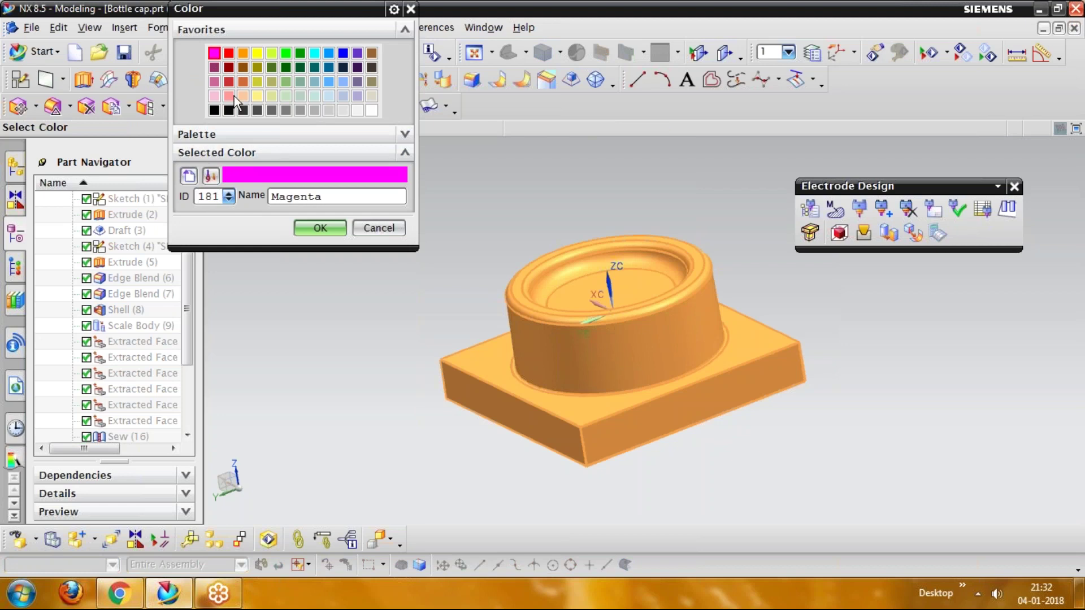
left_click(228, 81)
left_click(319, 227)
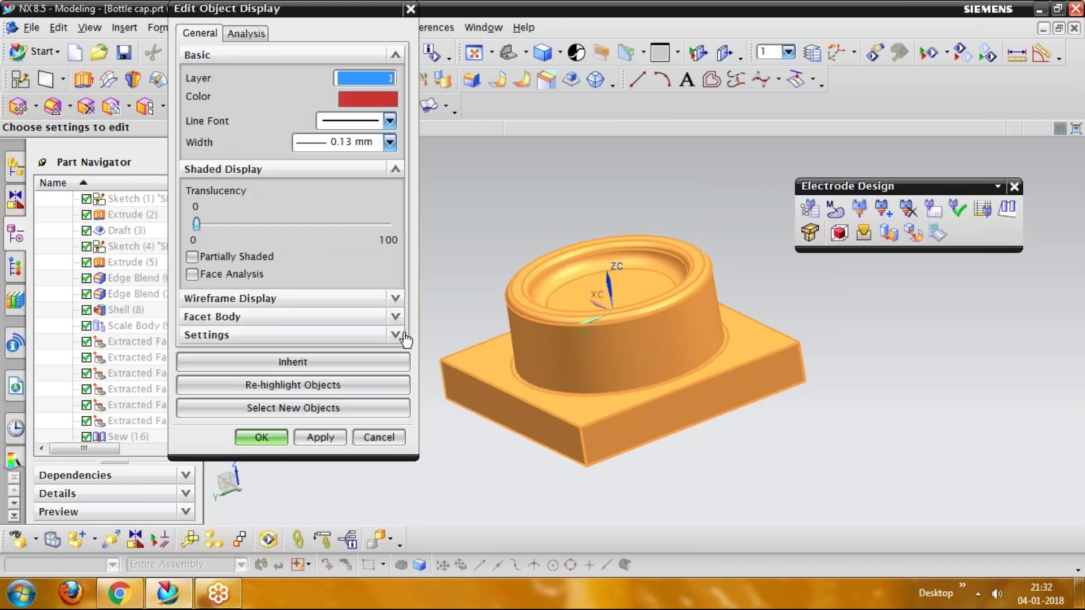
left_click(287, 440)
middle_click_drag(565, 350, 373, 401)
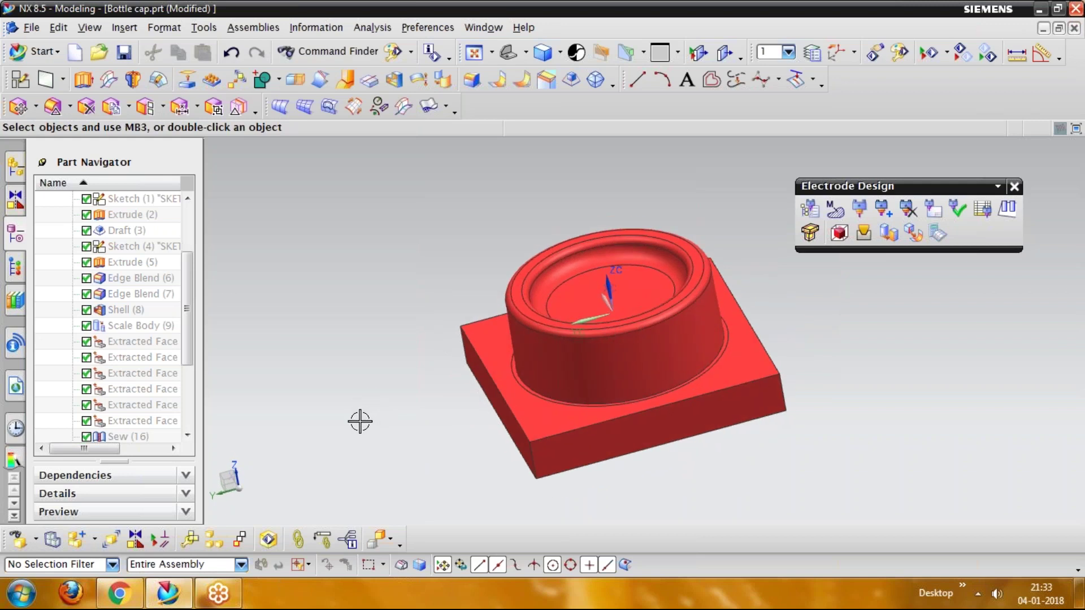
Step: Invert visibility, then hide the parting sheet and the blue cap
key("ctrl+shift+b")
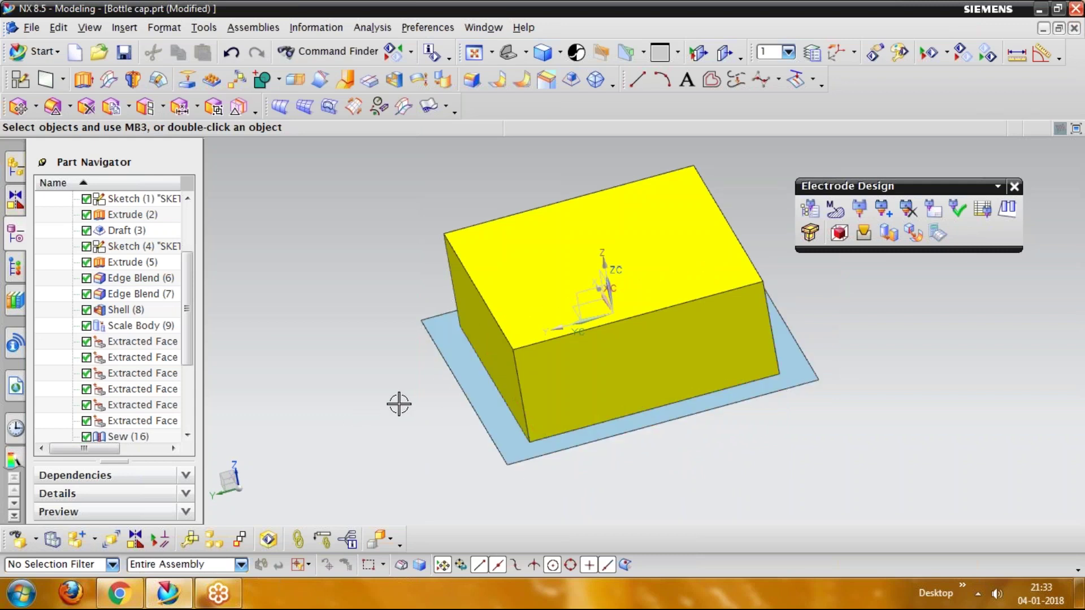
key("ctrl+b")
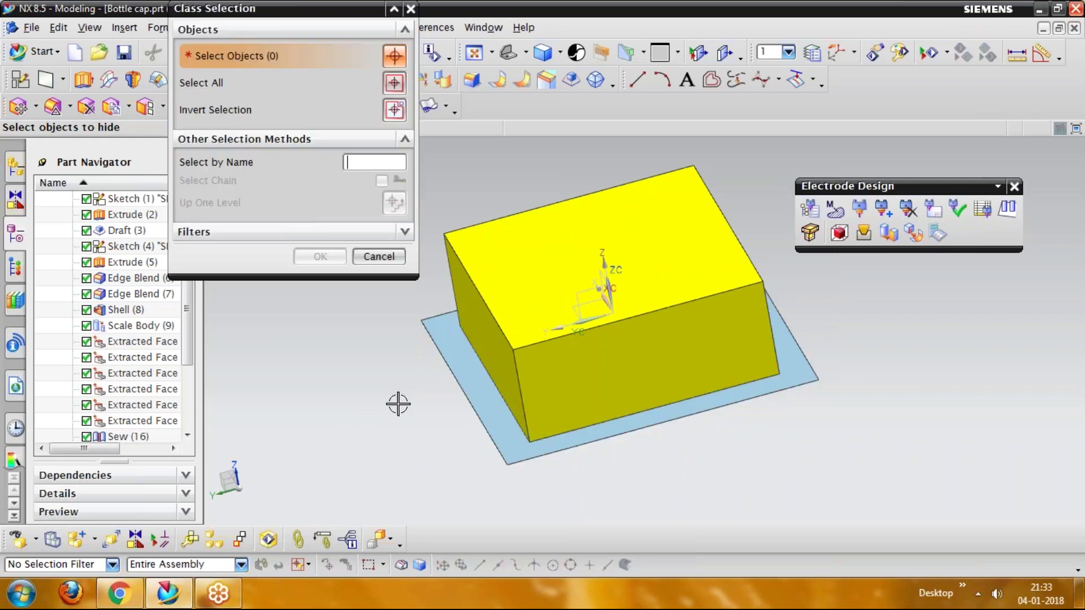
left_click(458, 346)
middle_click_drag(407, 407, 373, 316)
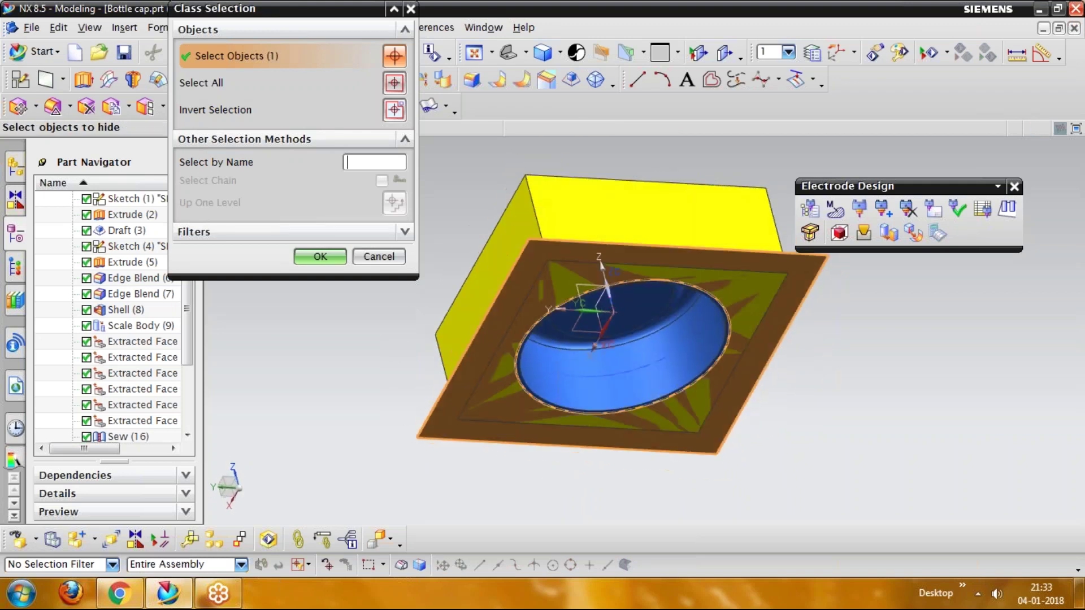
left_click(662, 371)
left_click(320, 257)
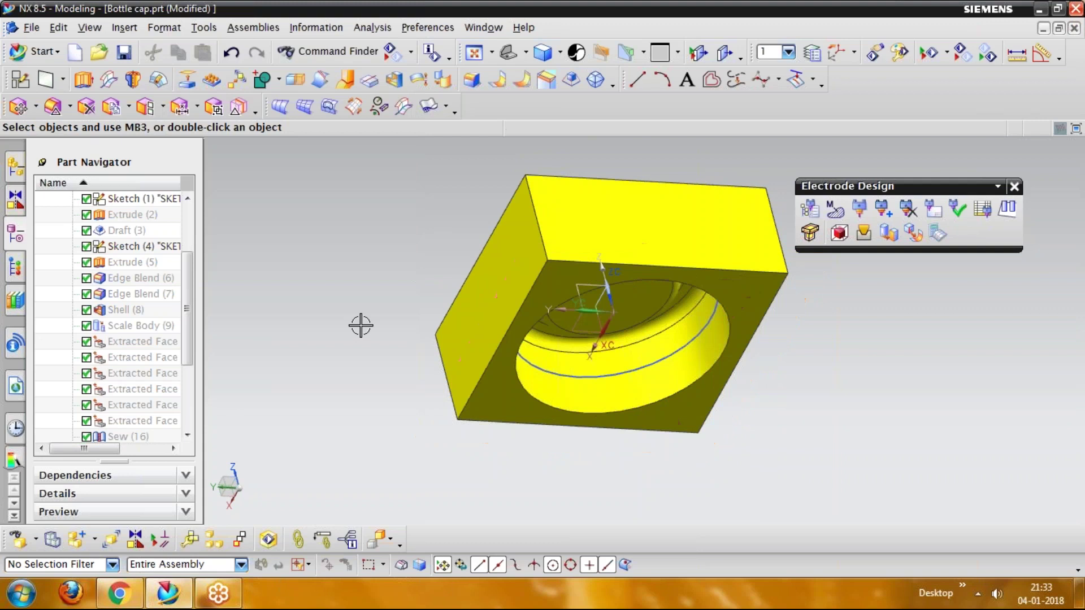
Step: Orbit the yellow cavity block to look into its cavity from above
middle_click_drag(375, 407, 371, 375)
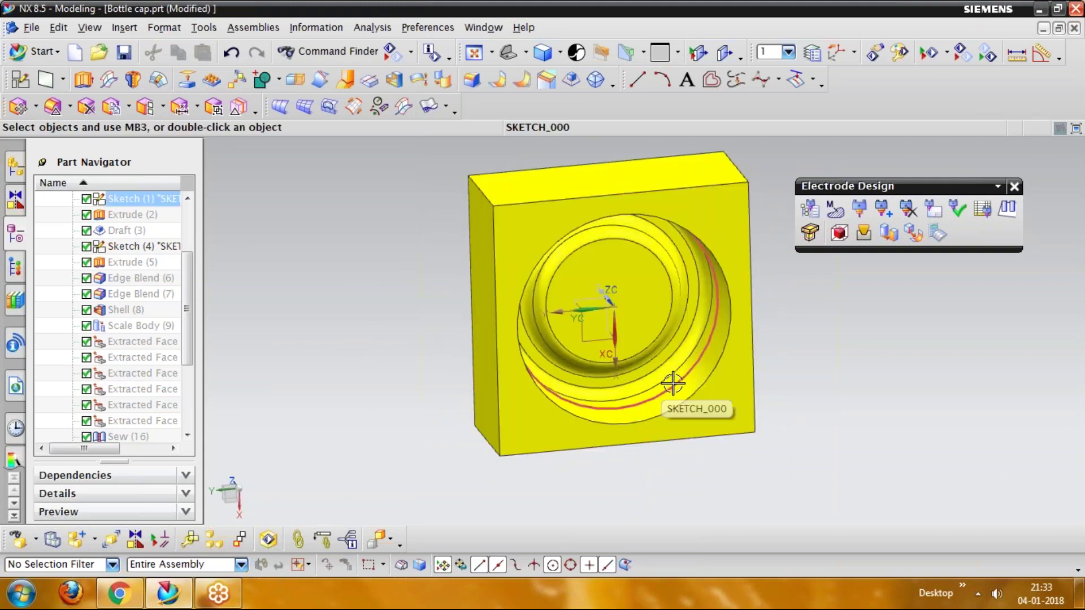
right_click(673, 384)
key("Escape")
mouse_move(610, 307)
middle_mouse_down()
mouse_move(825, 368)
mouse_move(773, 269)
mouse_move(793, 328)
middle_mouse_up()
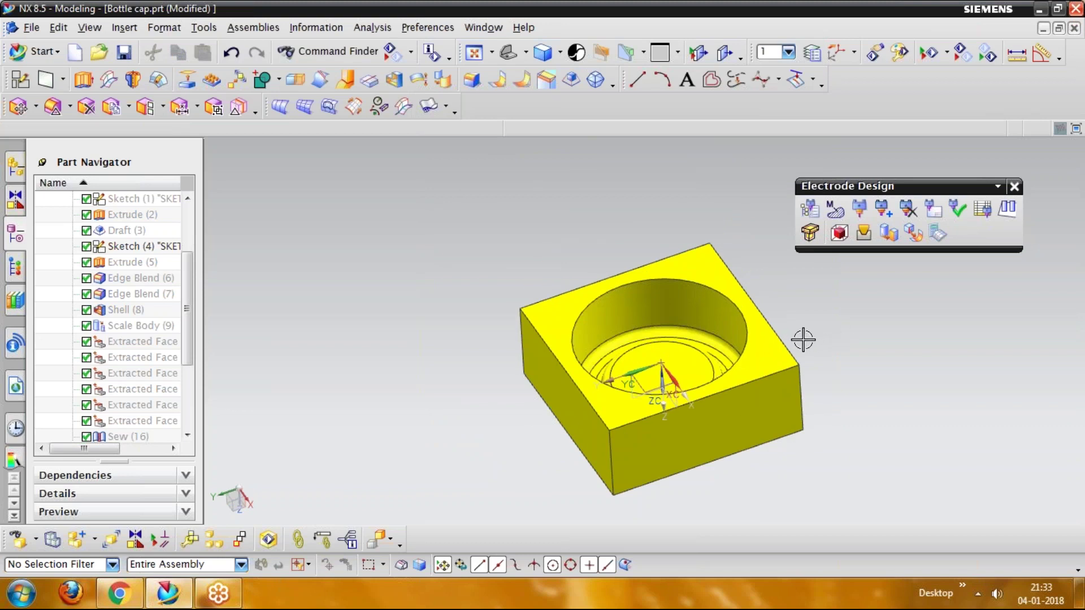
Step: Invert visibility, hide the red block, invert again, and orbit the stacked red and yellow blocks
key("ctrl+shift+b")
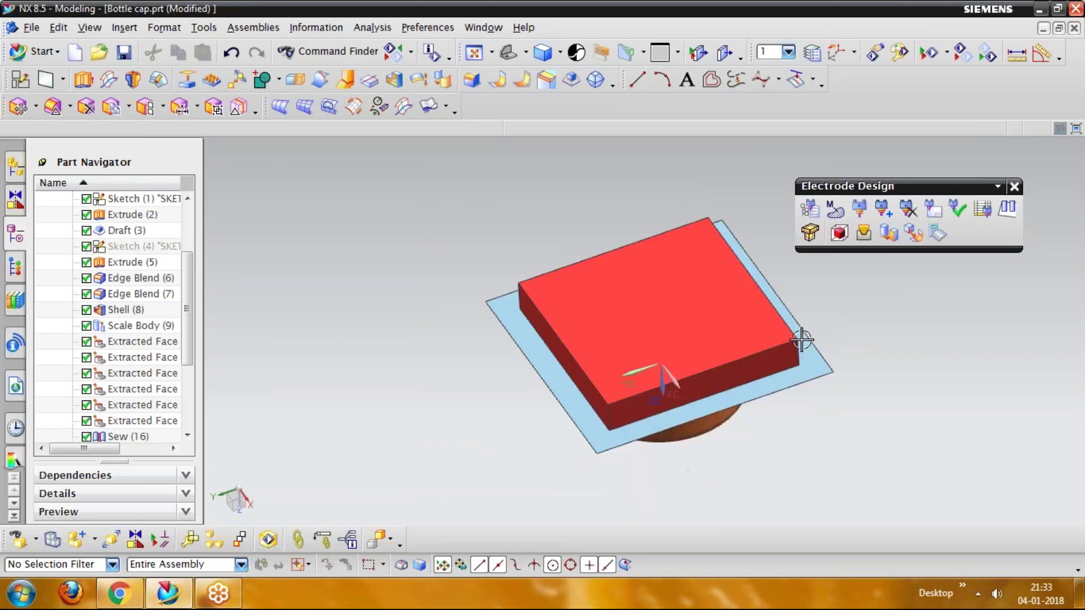
key("ctrl+b")
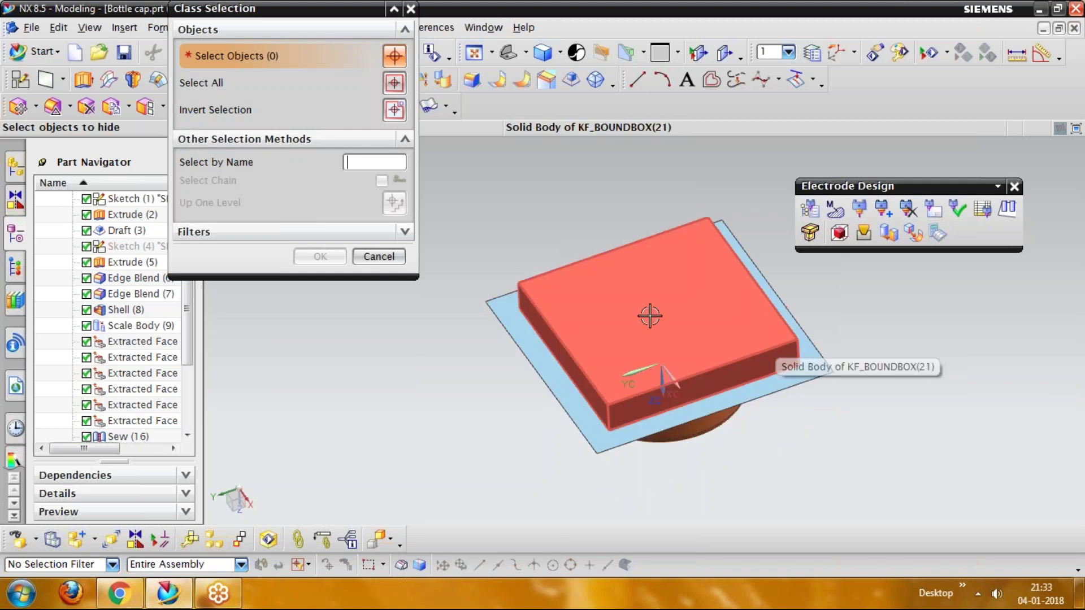
left_click(615, 311)
left_click(325, 255)
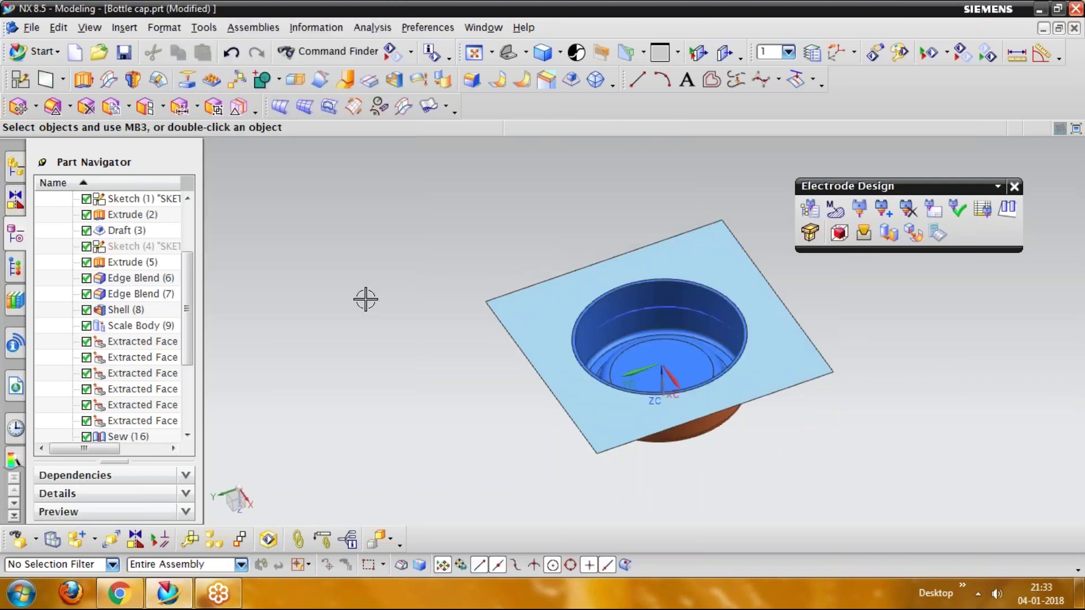
key("ctrl+shift+b")
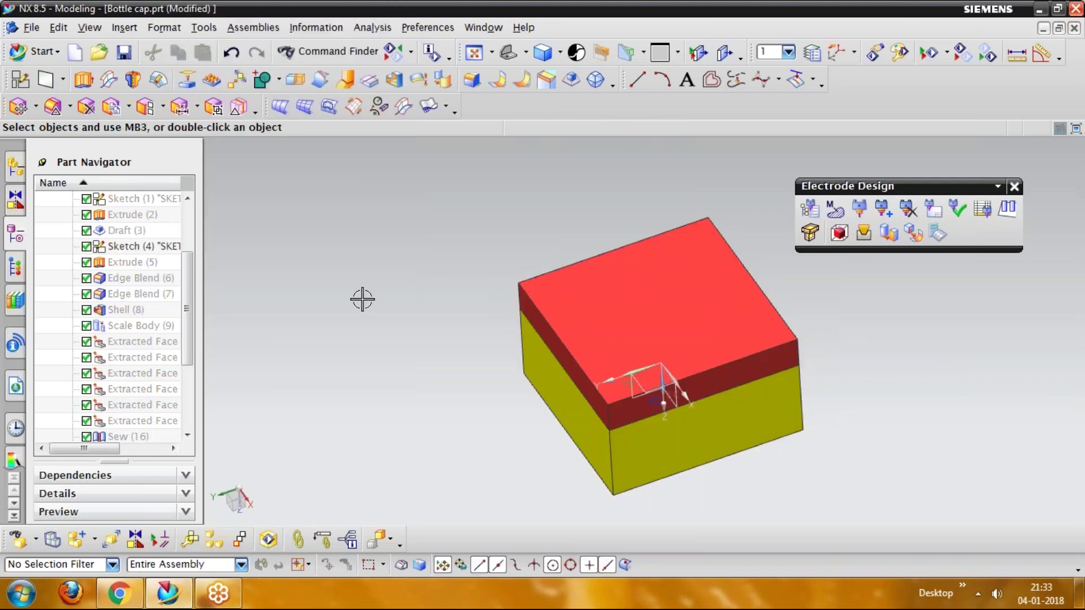
middle_click_drag(363, 298, 550, 375)
middle_click_drag(848, 329, 845, 475)
scroll(845, 475, "up", 1)
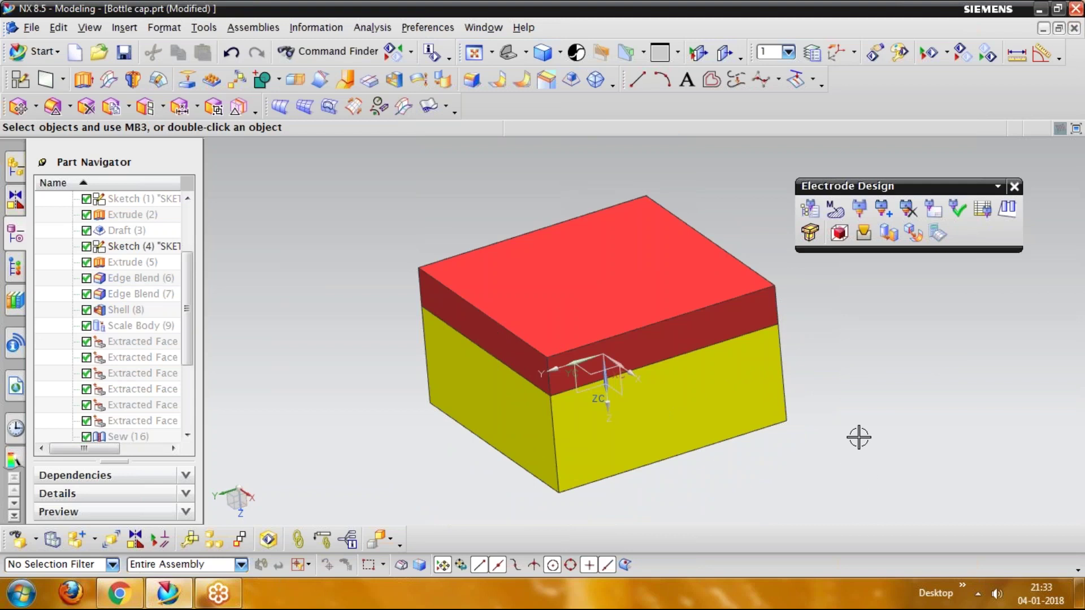
Step: Create an X-plane section view of the stacked blocks and orbit to inspect the cavity
left_click(727, 55)
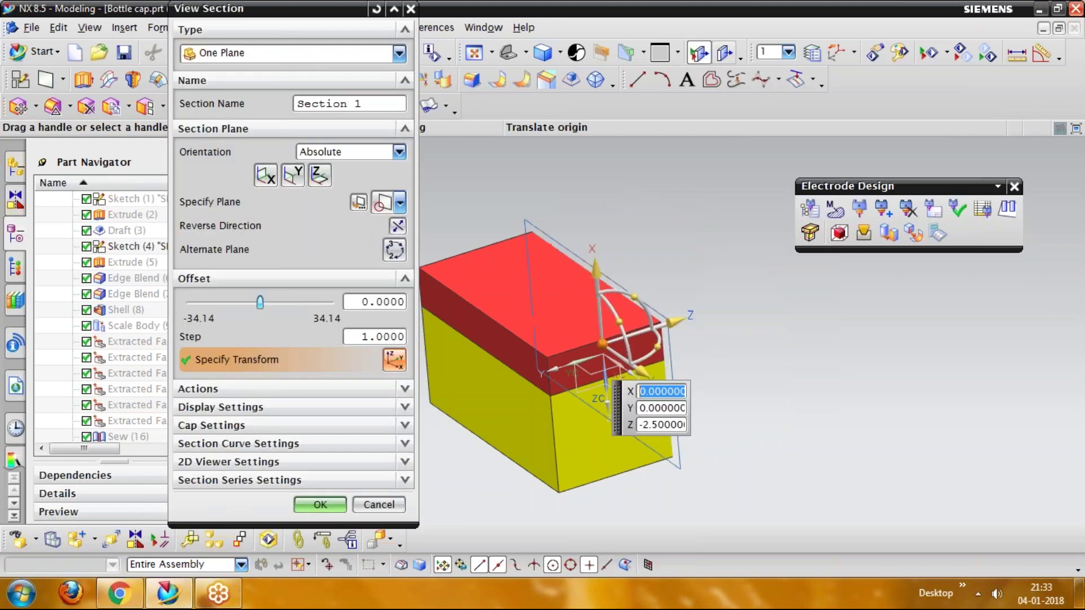
left_click(293, 176)
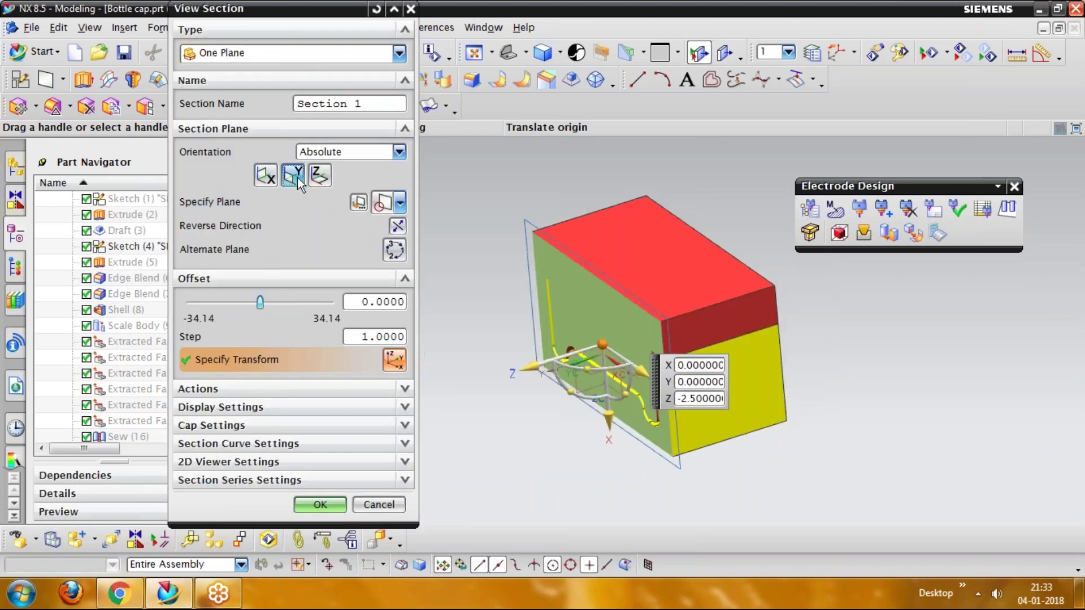
left_click(272, 179)
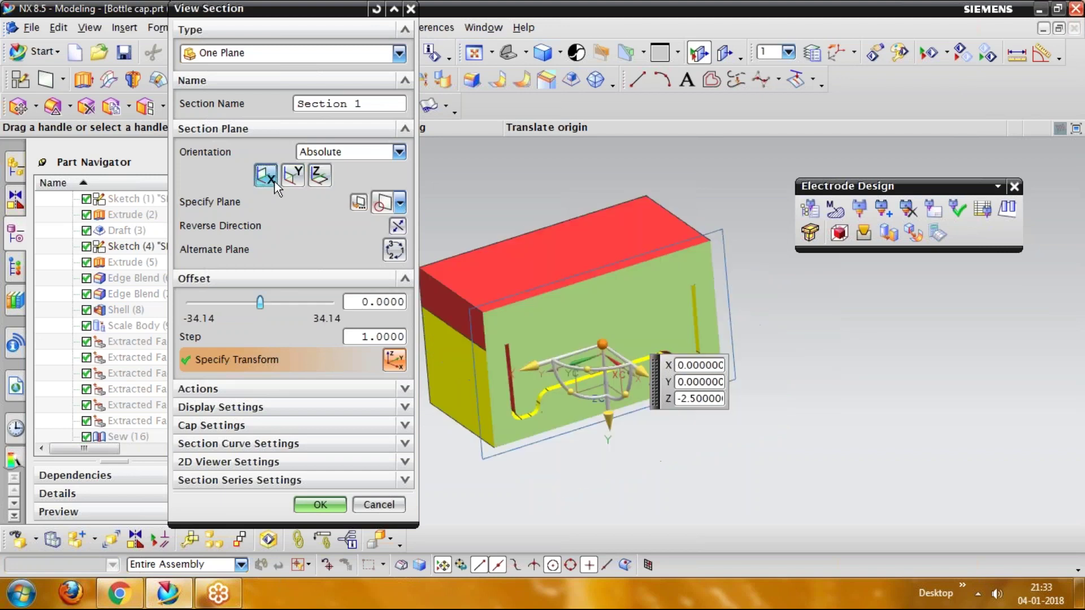
left_click(320, 505)
middle_click_drag(676, 487, 642, 408)
scroll(430, 383, "up", 5)
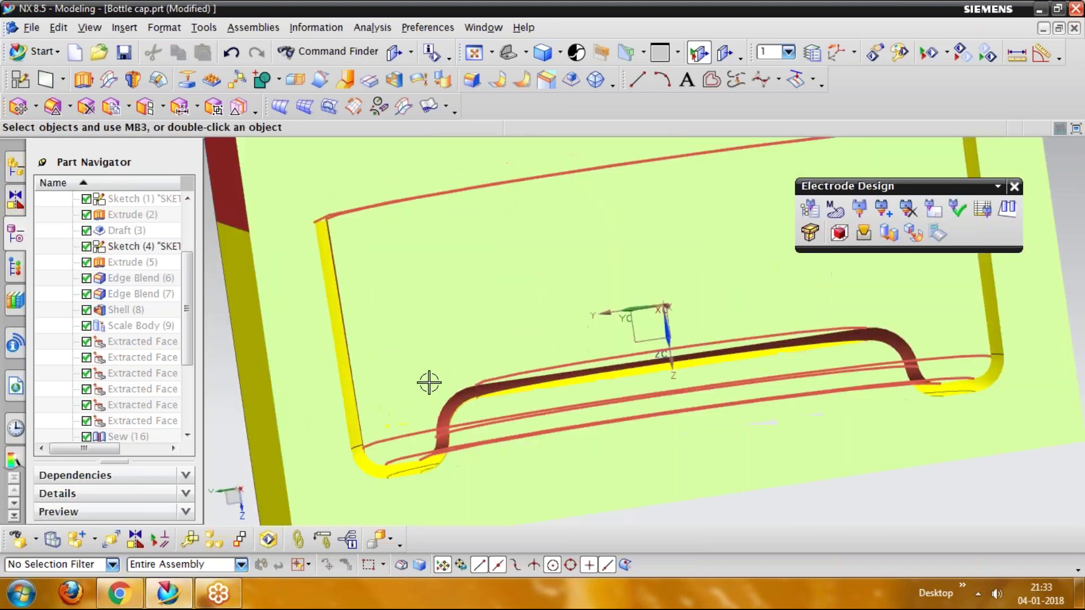
middle_click_drag(430, 382, 619, 459)
scroll(454, 437, "down", 5)
left_click(699, 53)
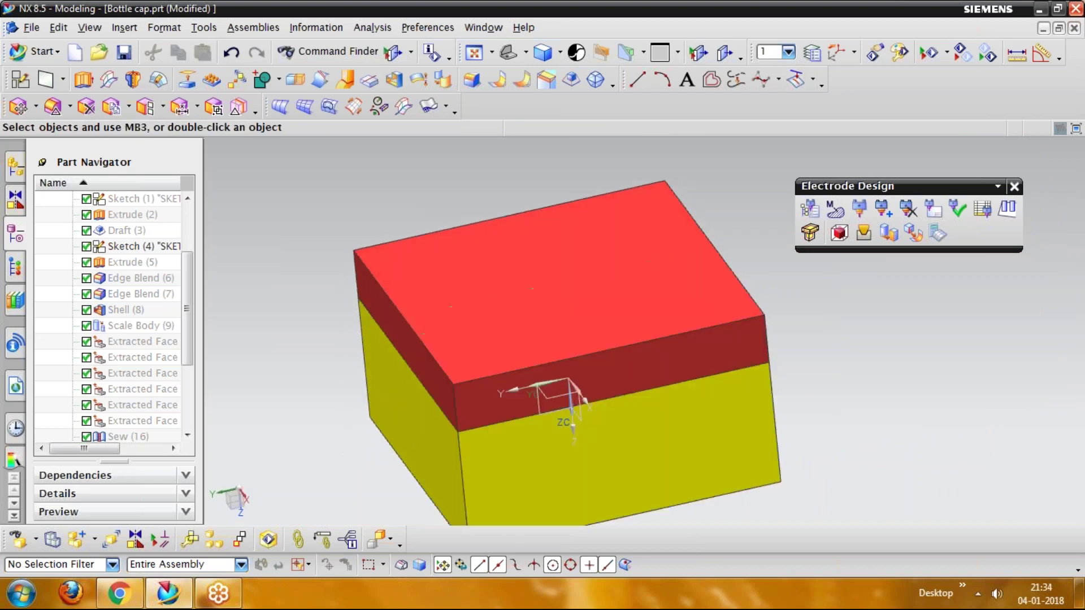
scroll(787, 344, "down", 2)
middle_click_drag(787, 345, 838, 442)
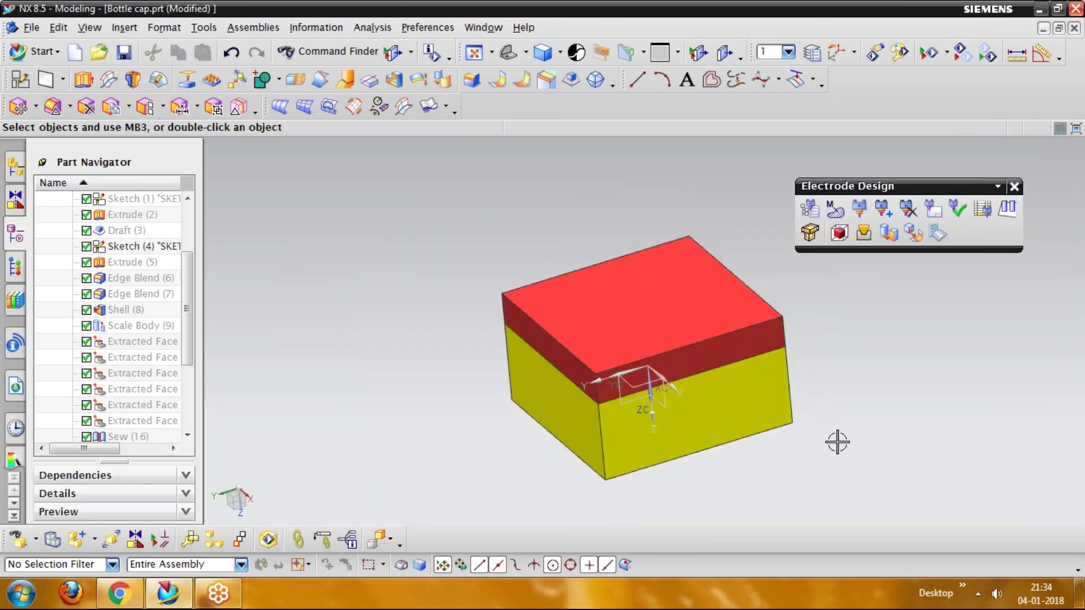
scroll(770, 303, "up", 1)
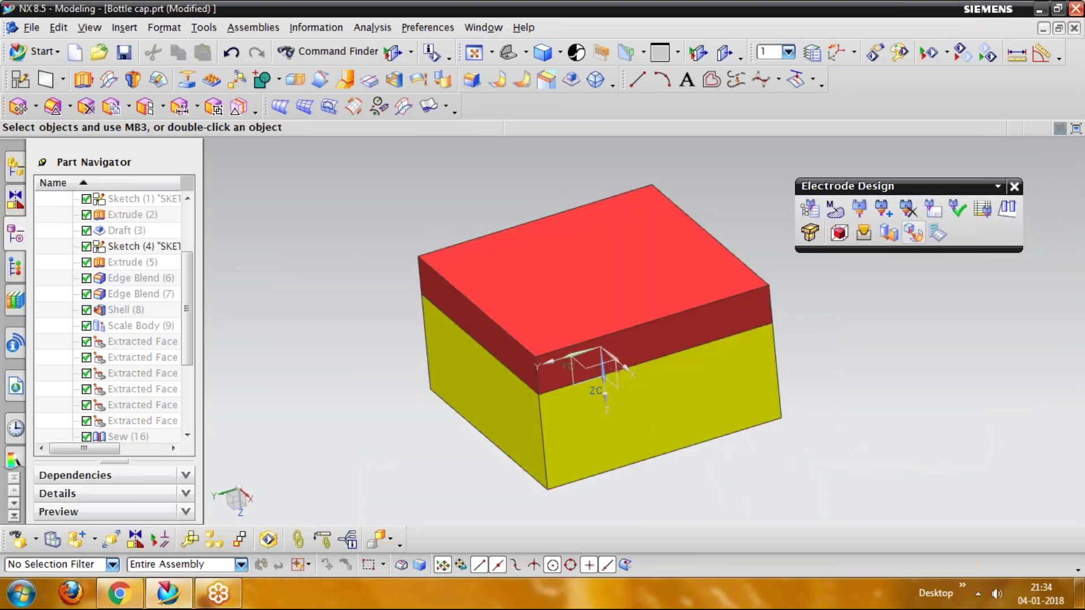